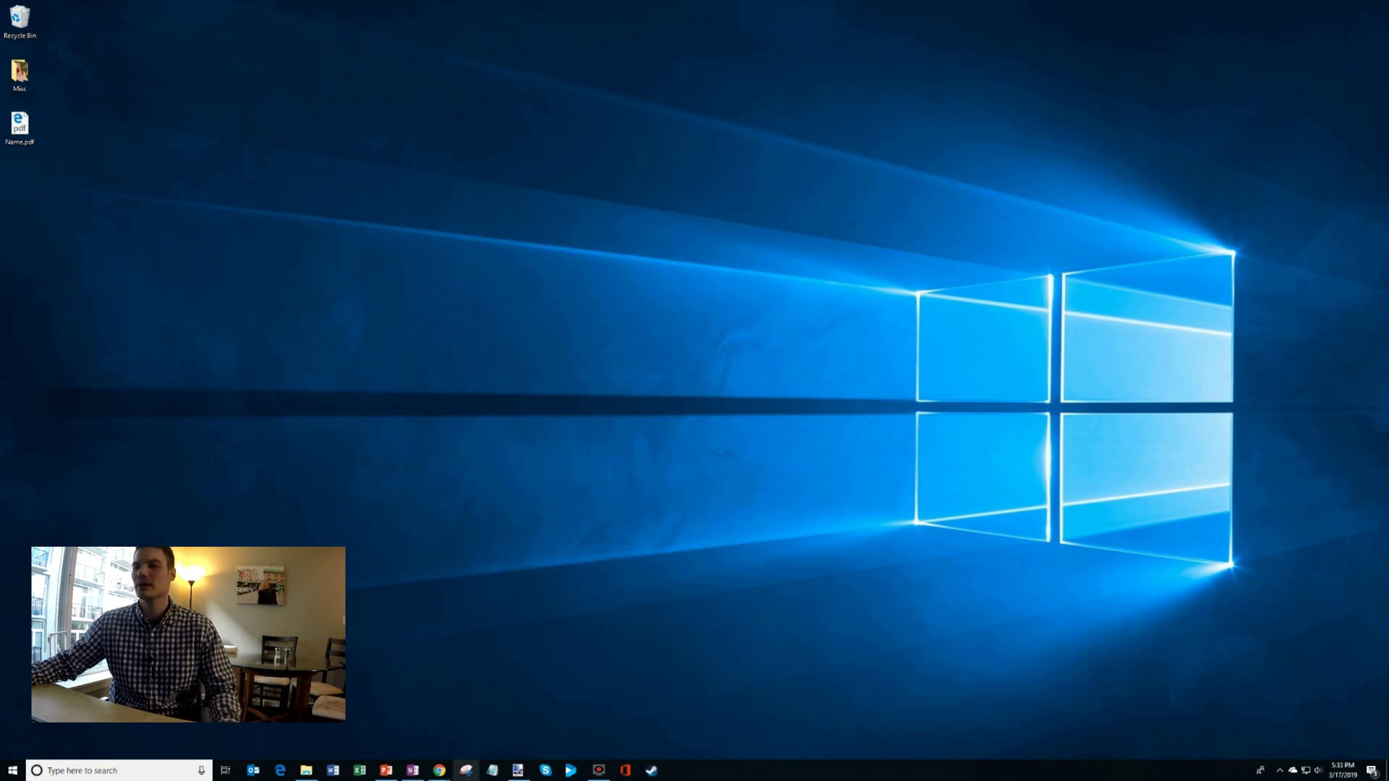
# - Restore the Office 365 plans comparison window, then bring up Chrome's window previews
pyautogui.moveTo(443, 774)
pyautogui.click(483, 729)
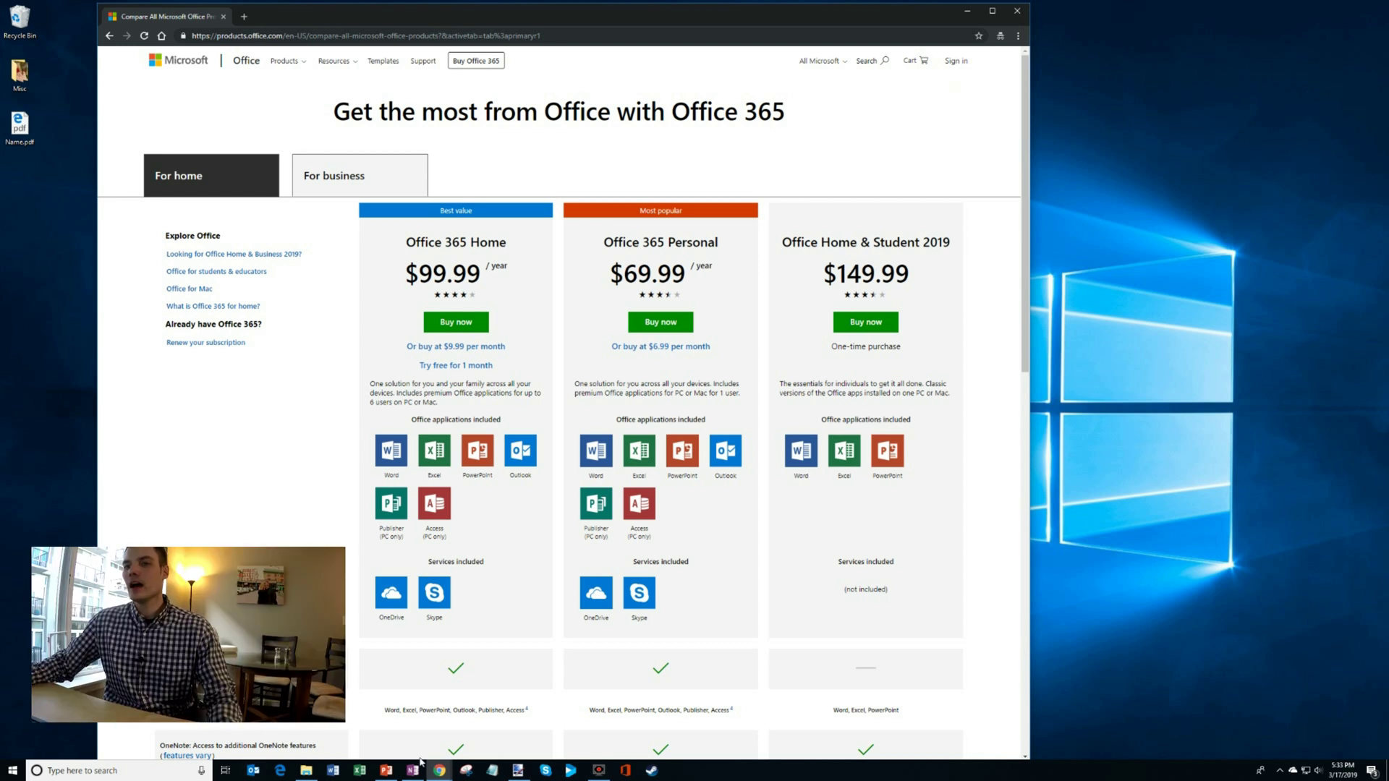
pyautogui.click(439, 771)
# - Bring the paint.net site forward, highlight the paint.net 4.1.5 download link, and minimize the window
pyautogui.click(398, 720)
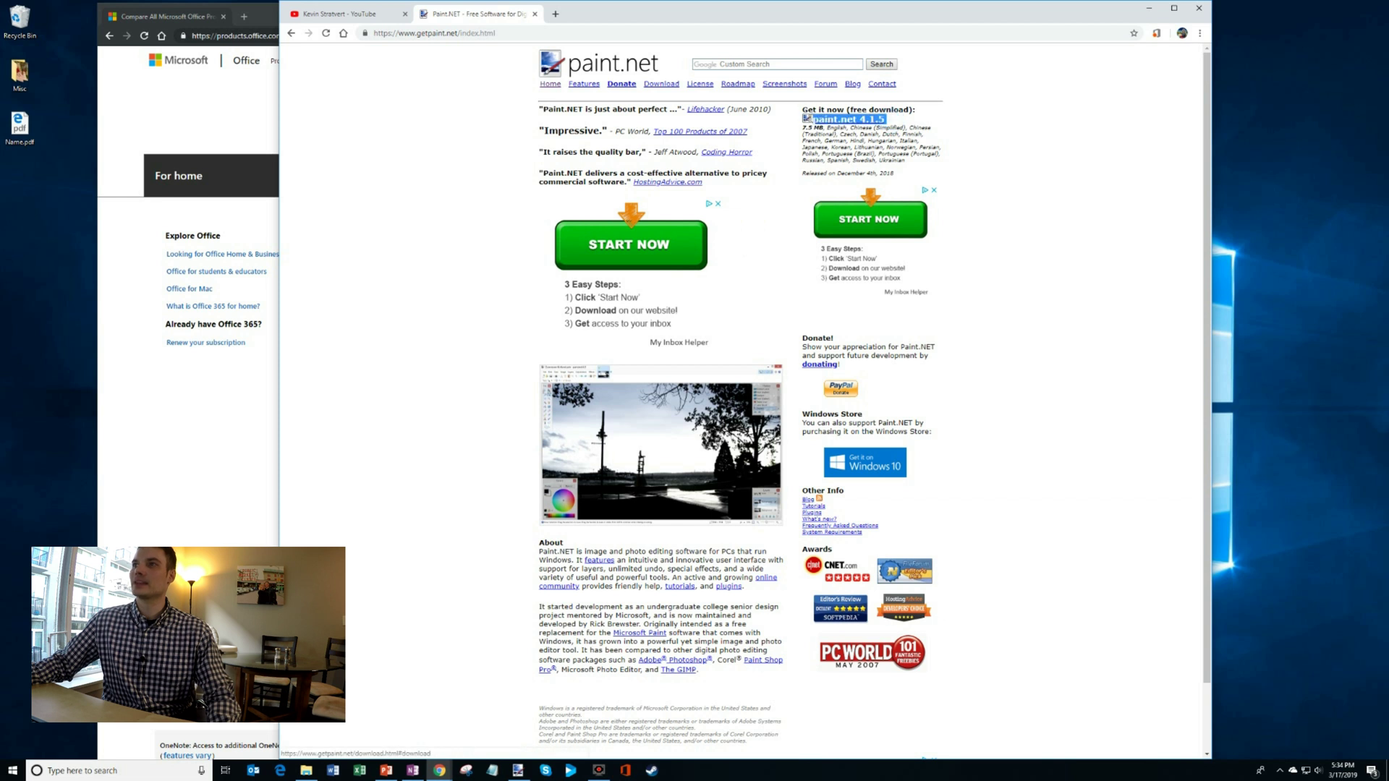
pyautogui.moveTo(805, 121); pyautogui.dragTo(886, 119)
pyautogui.click(885, 120)
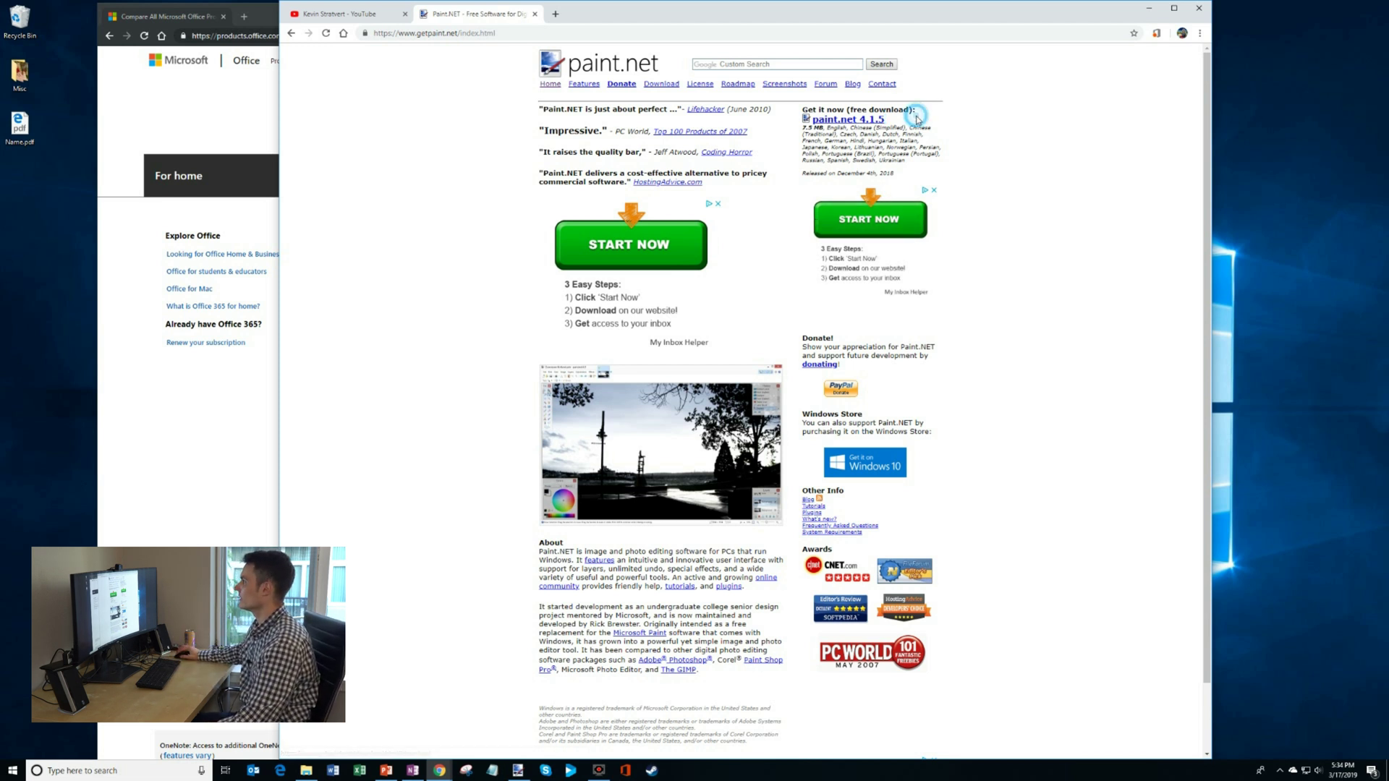
pyautogui.click(1148, 6)
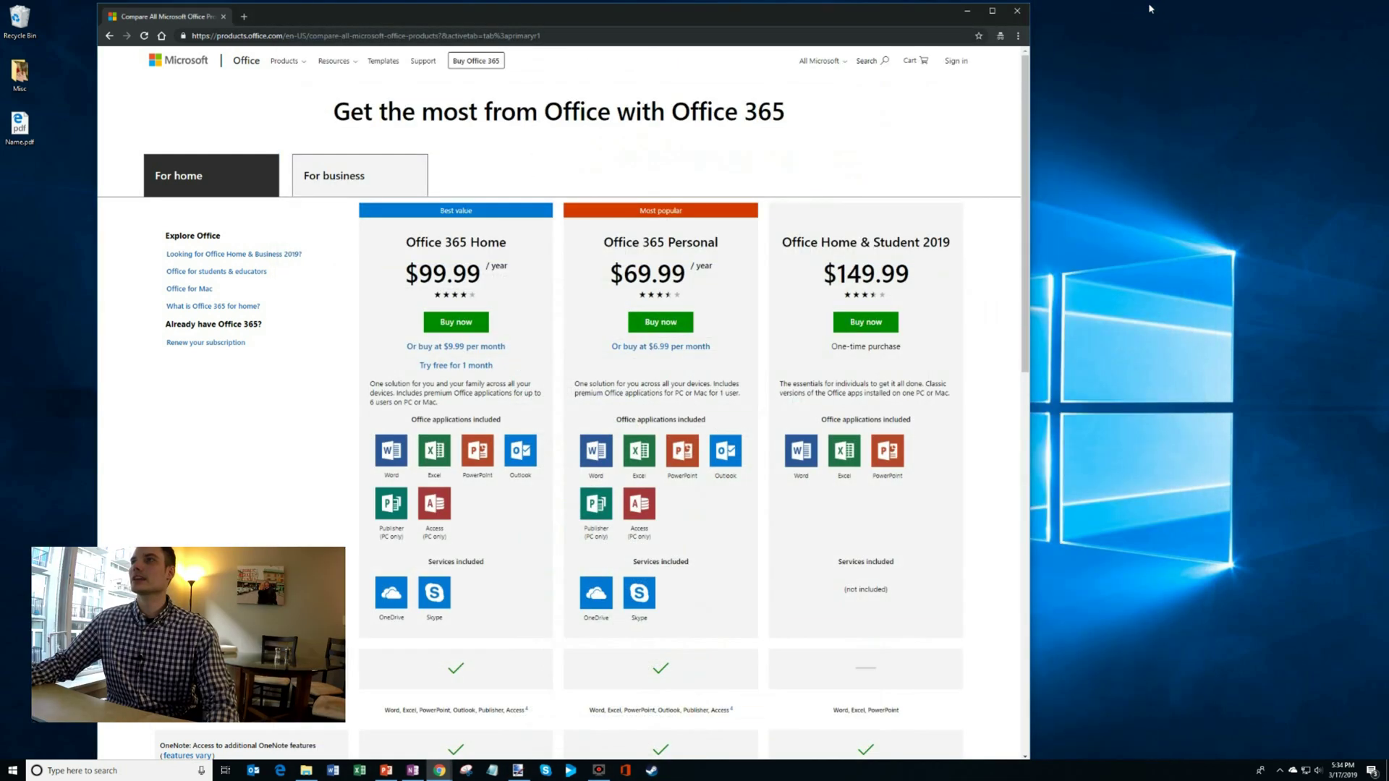
# - Minimize the Office comparison window, restore Chrome on the YouTube channel tab, and scroll to Uploads
pyautogui.click(973, 11)
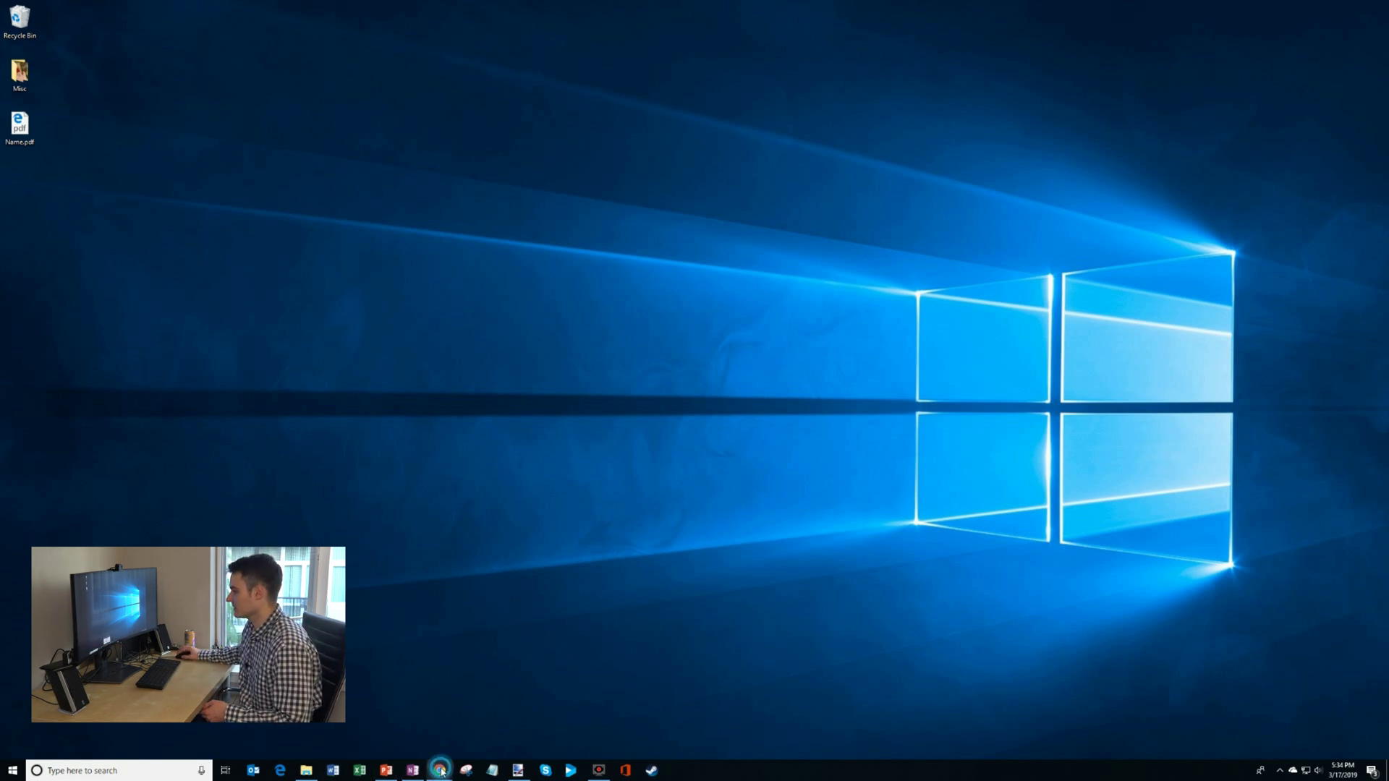
pyautogui.moveTo(440, 771)
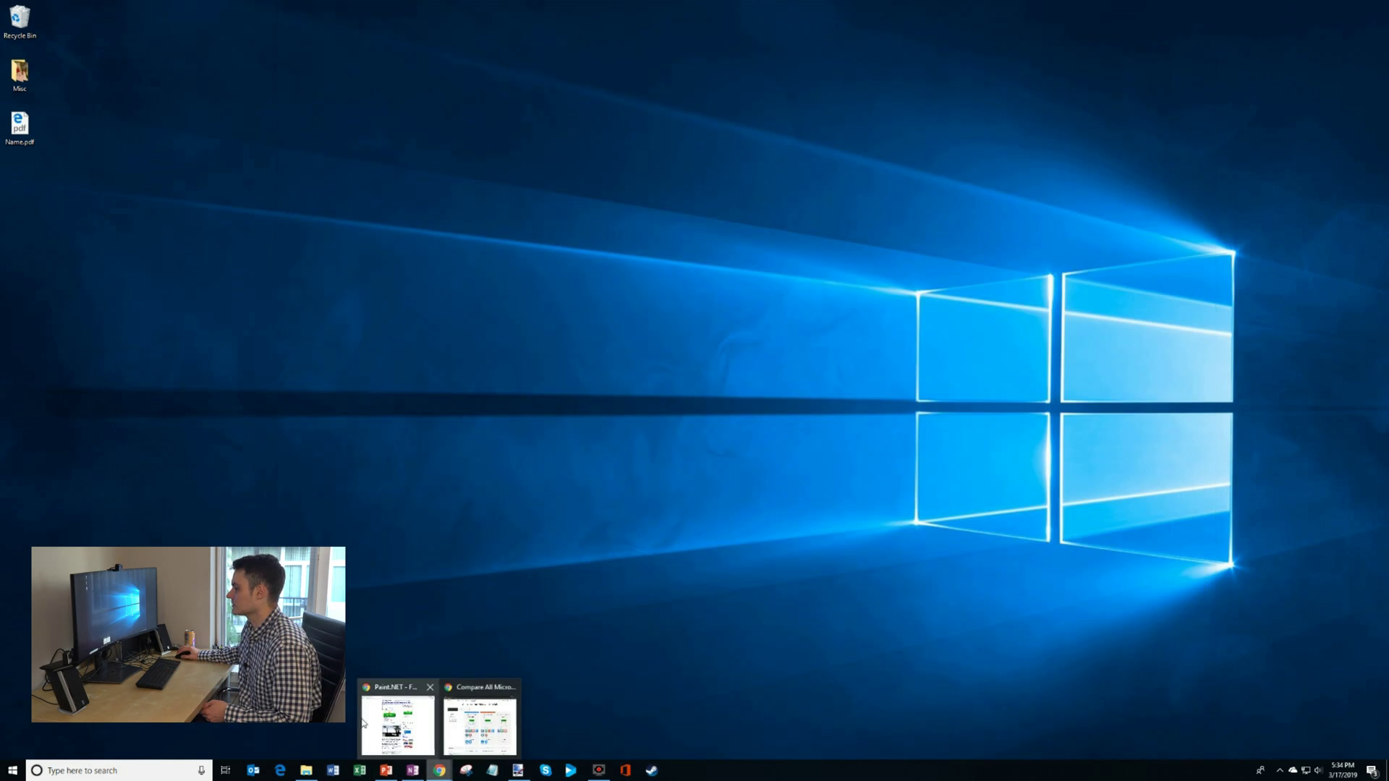
pyautogui.click(364, 722)
pyautogui.click(327, 16)
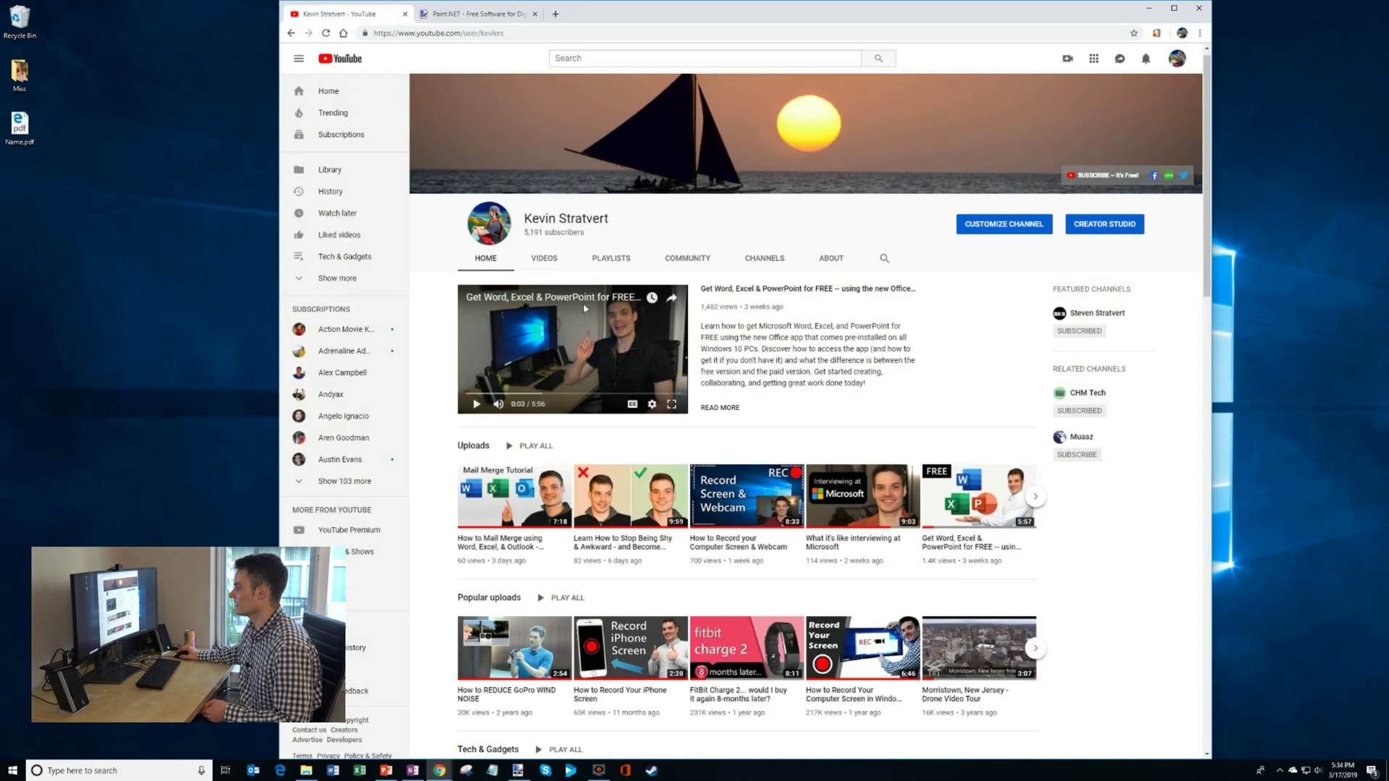
pyautogui.scroll(-2, 550, 319)
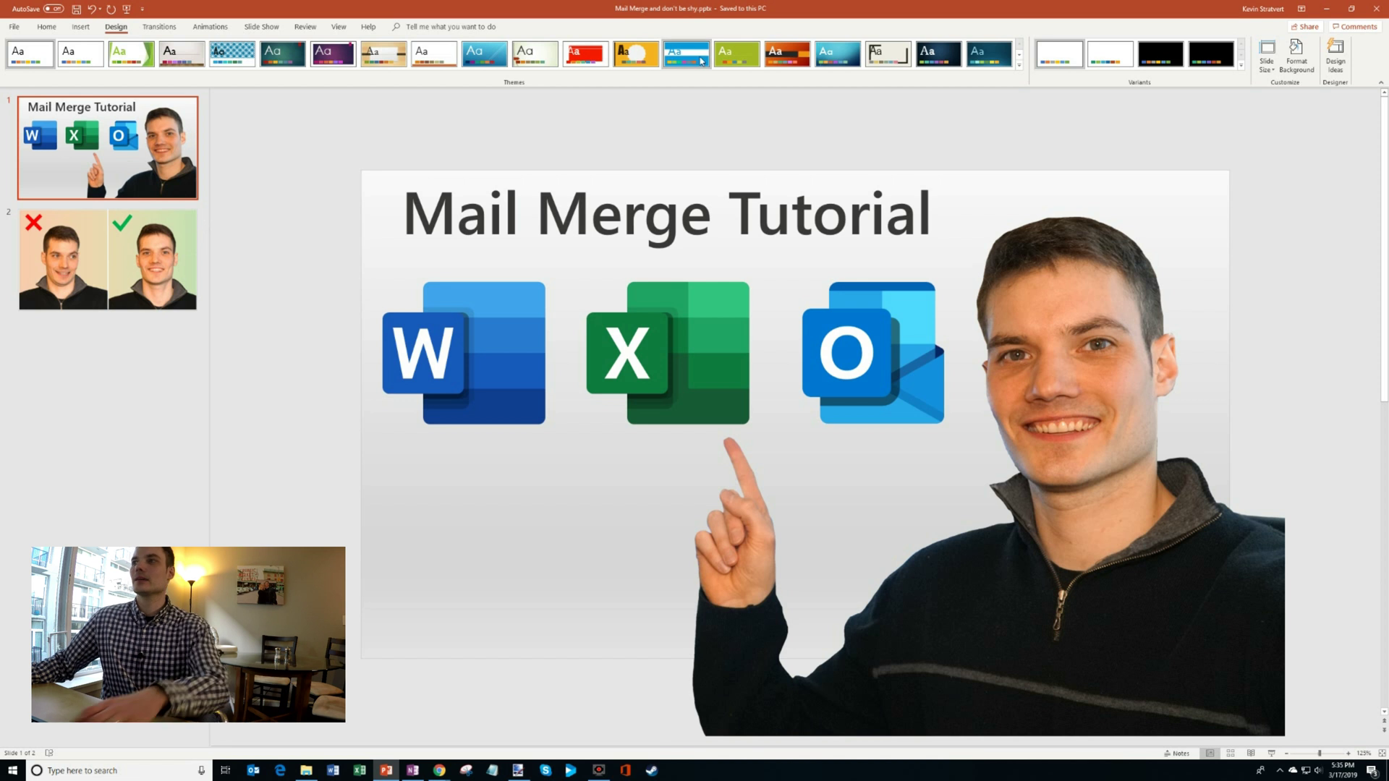
# - Zoom the thumbnail slide out to 75%, nudge the presenter photo, and bring up the Mail Merge clips folder
pyautogui.scroll(-5, 1258, 304)
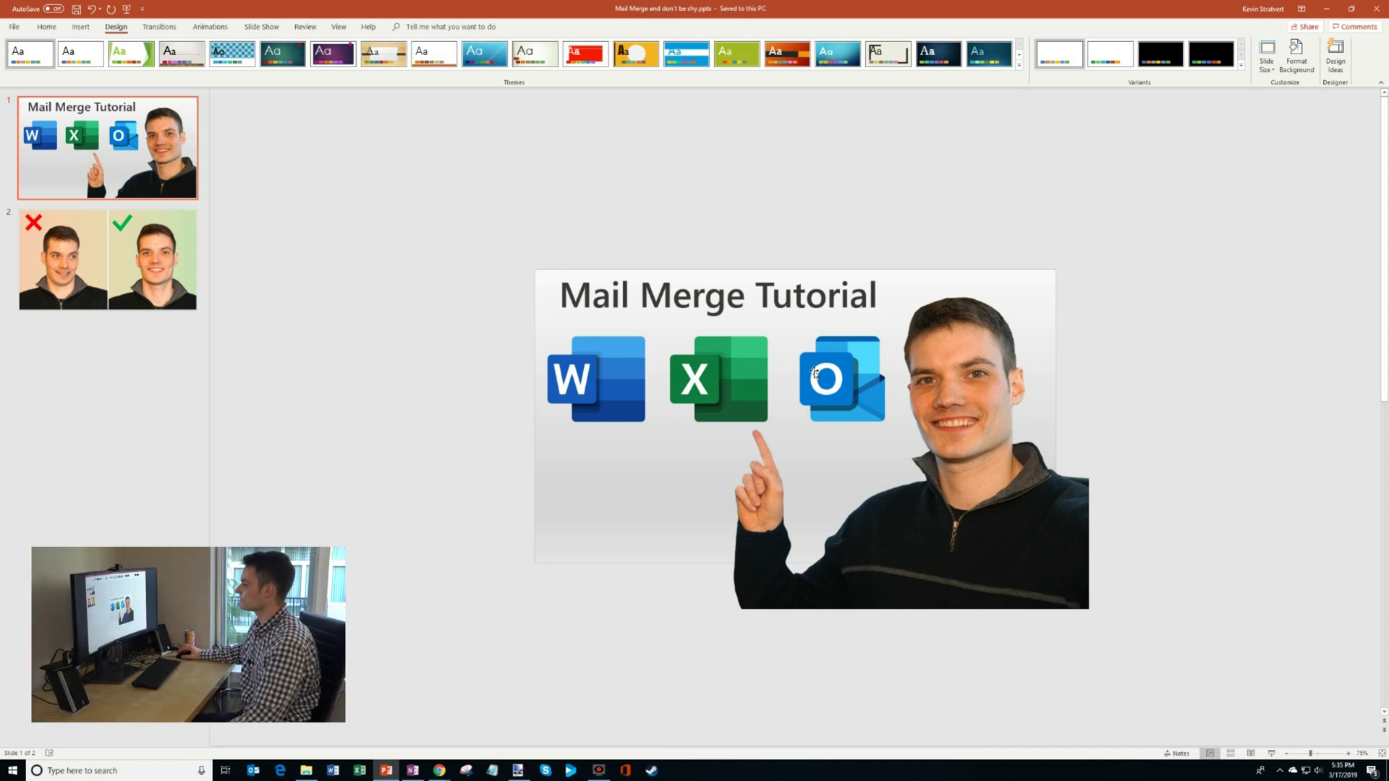
pyautogui.moveTo(967, 391)
pyautogui.mouseDown()
pyautogui.moveTo(1086, 391)
pyautogui.moveTo(1112, 455)
pyautogui.moveTo(961, 400)
pyautogui.mouseUp()
pyautogui.click(1143, 236)
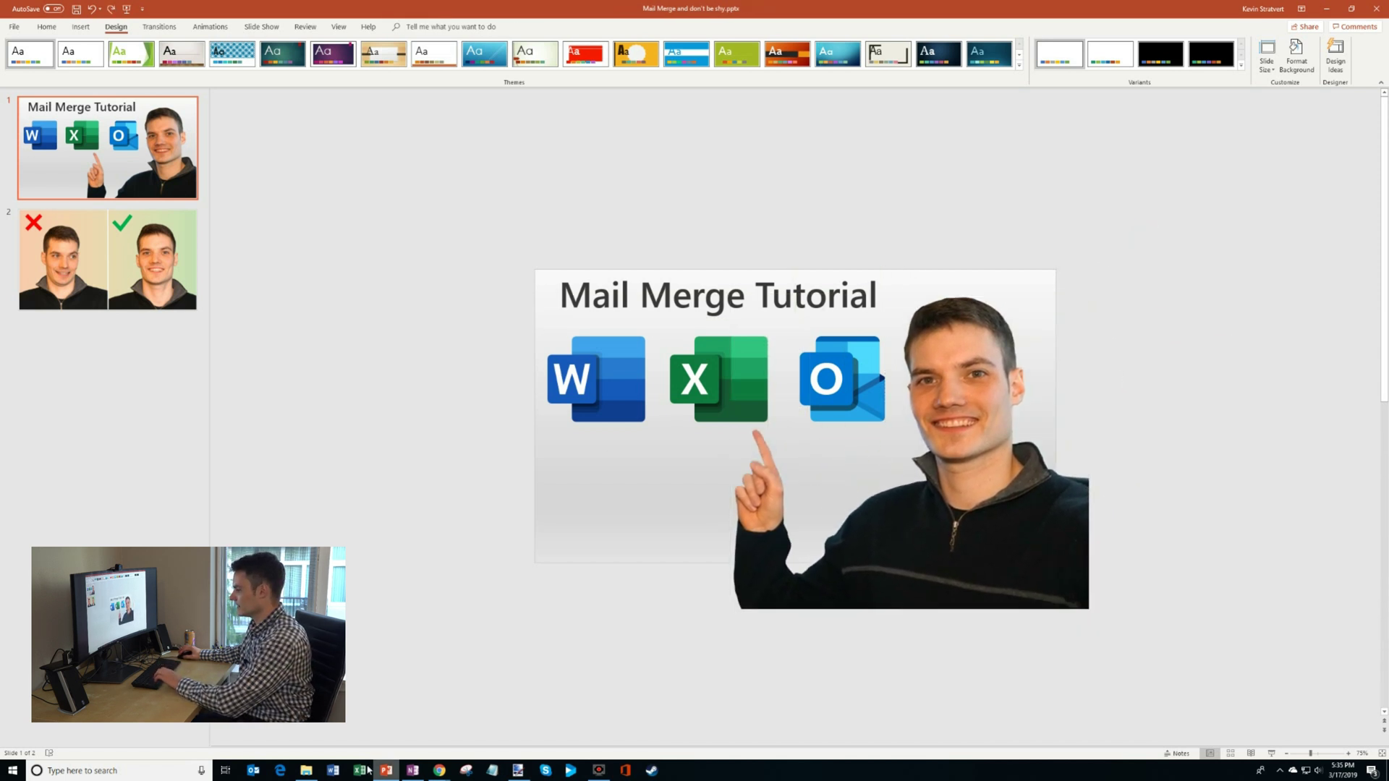
pyautogui.click(308, 771)
# - Snap paint.net right and the clips folder left, then drop DSC01202.JPG onto paint.net and open it
pyautogui.click(814, 382)
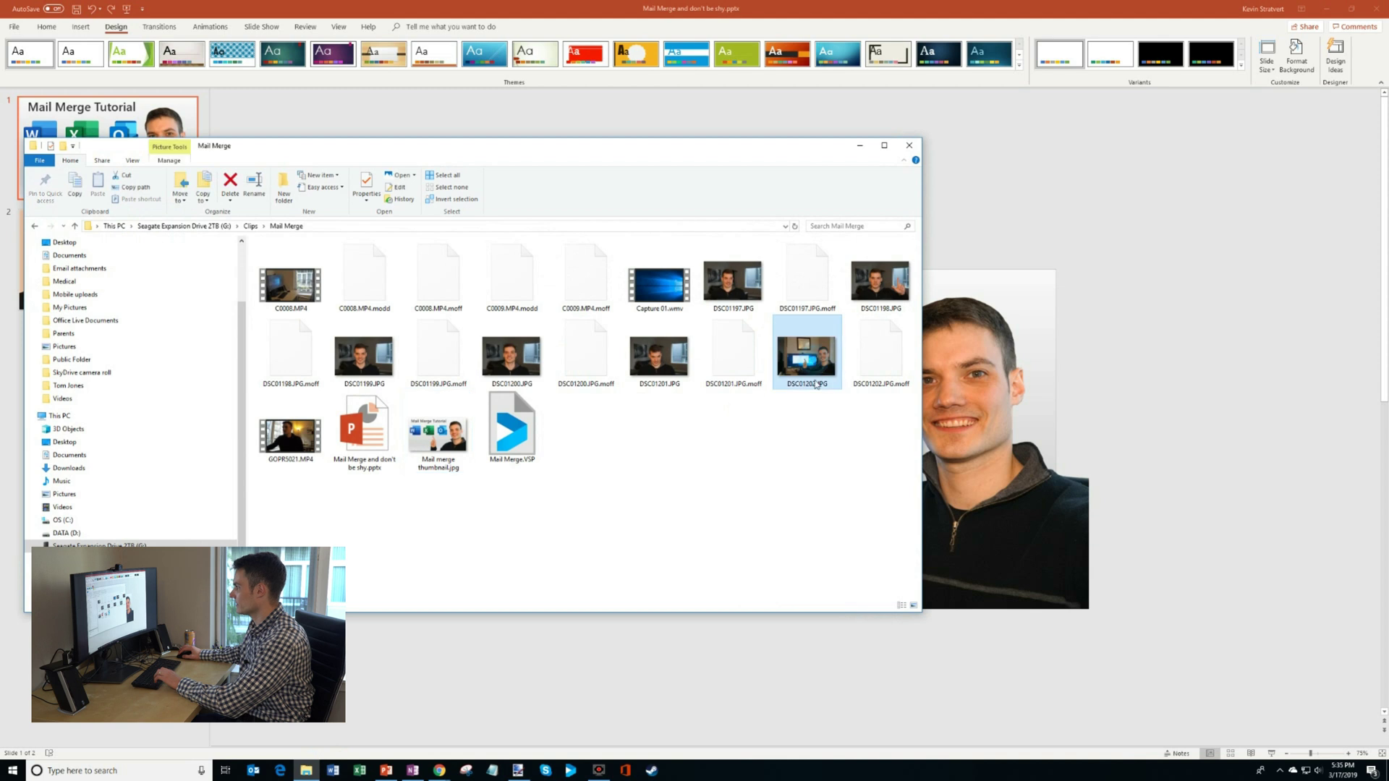
pyautogui.click(518, 773)
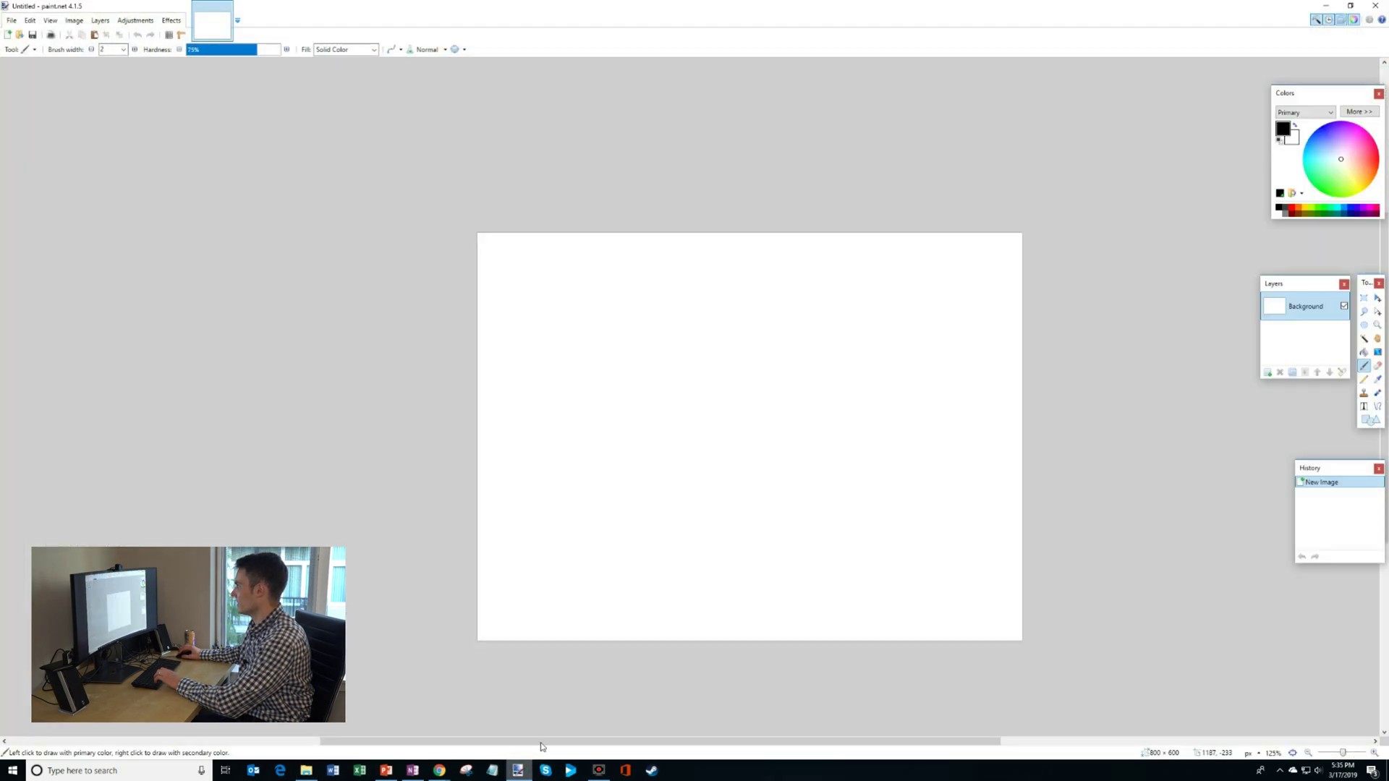
pyautogui.moveTo(818, 5); pyautogui.dragTo(1385, 217)
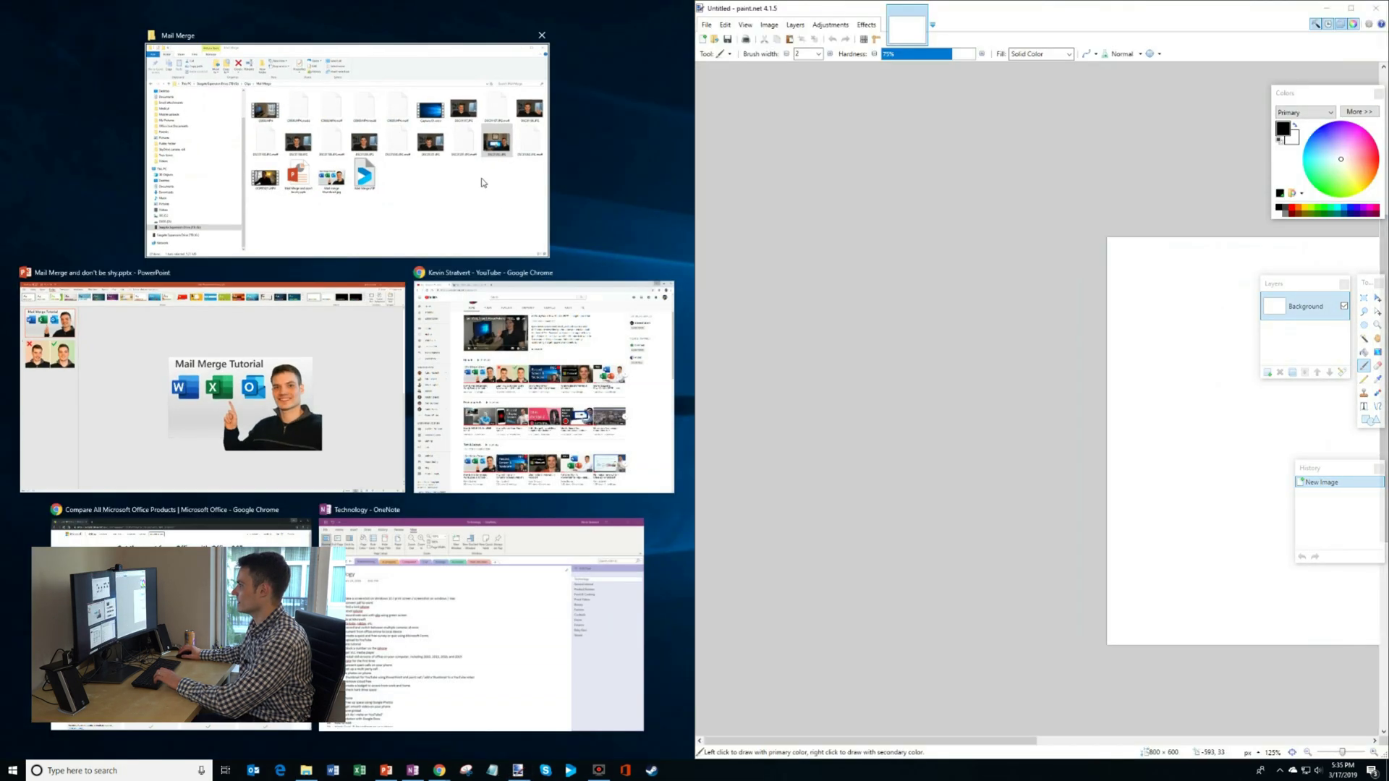
pyautogui.click(479, 181)
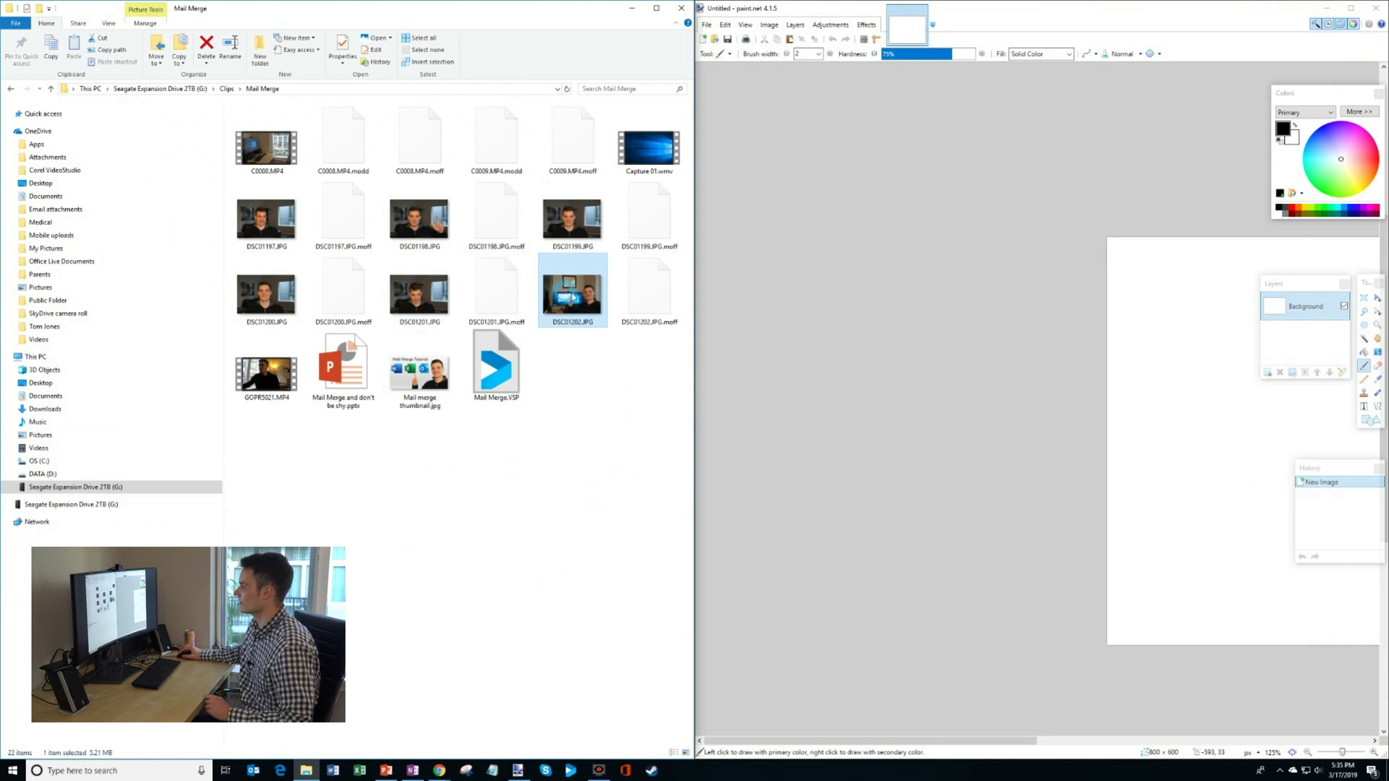
pyautogui.moveTo(953, 329); pyautogui.dragTo(953, 329)
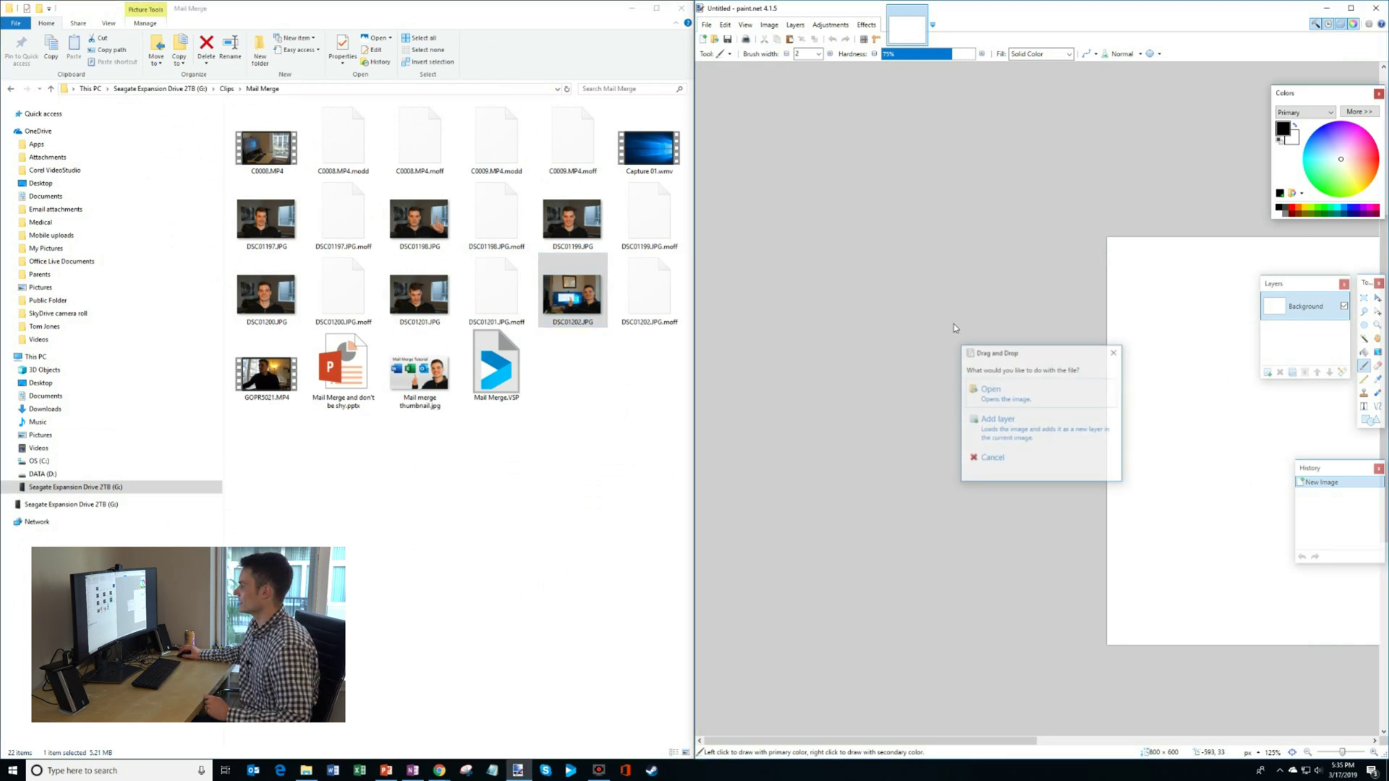
pyautogui.click(1004, 394)
# - Maximize paint.net and lasso-erase the background beside the presenter's shoulder, neck and hair
pyautogui.doubleClick(1107, 15)
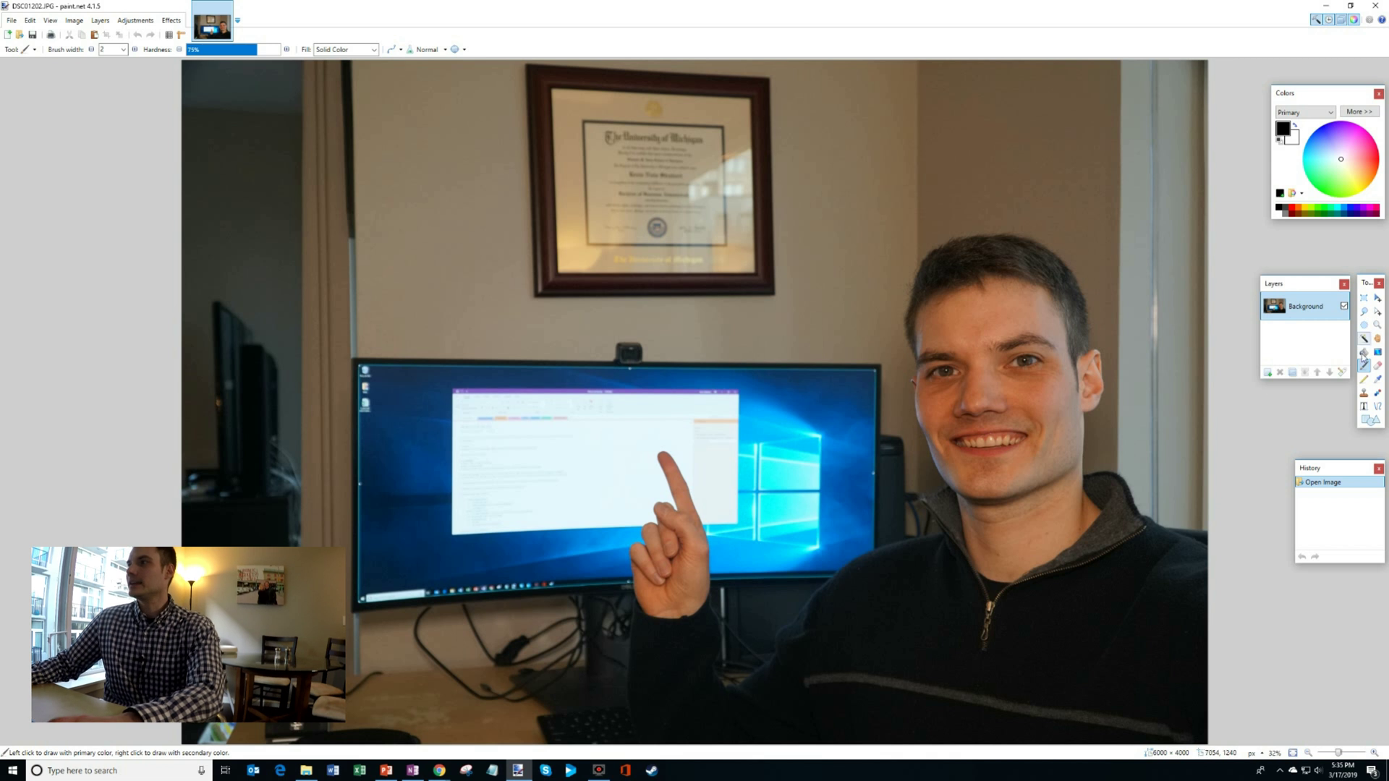
pyautogui.click(1365, 313)
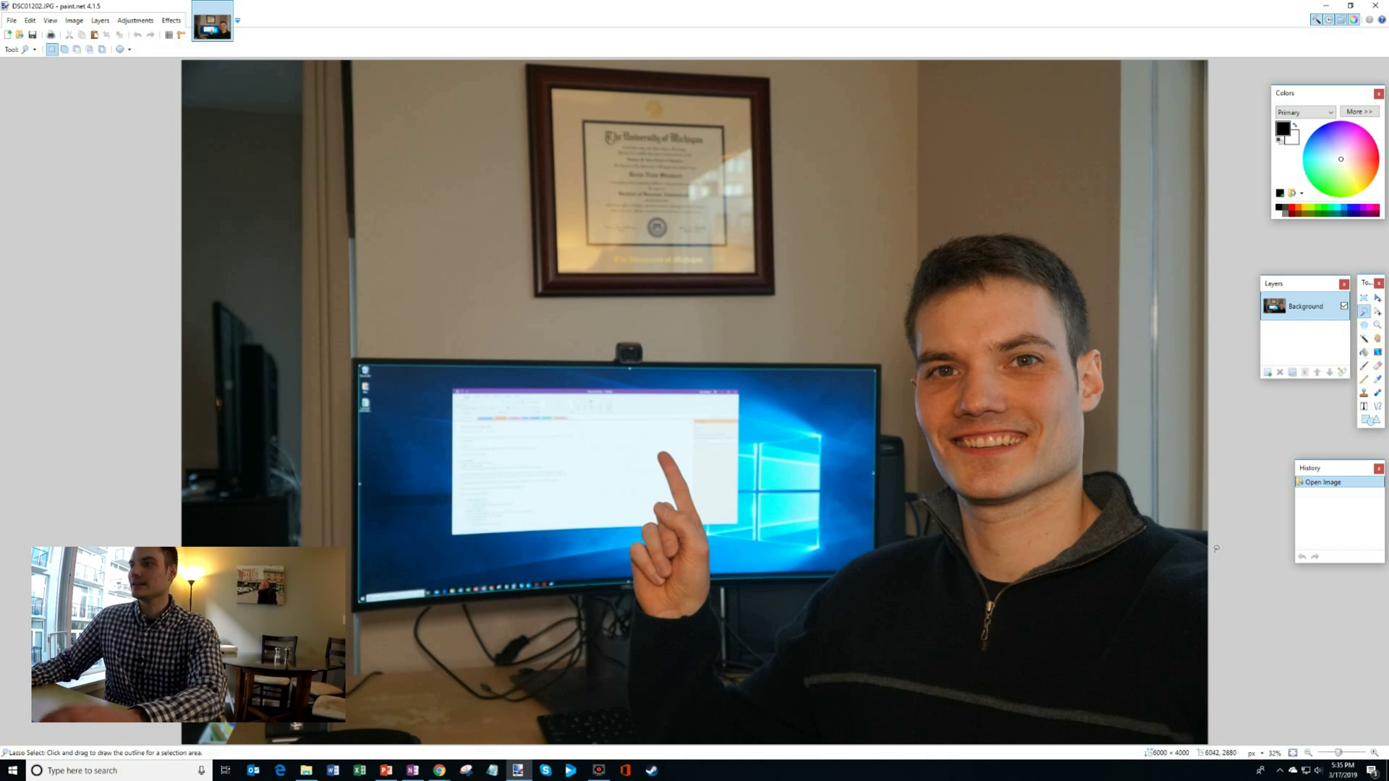
pyautogui.moveTo(1213, 538); pyautogui.dragTo(1137, 521)
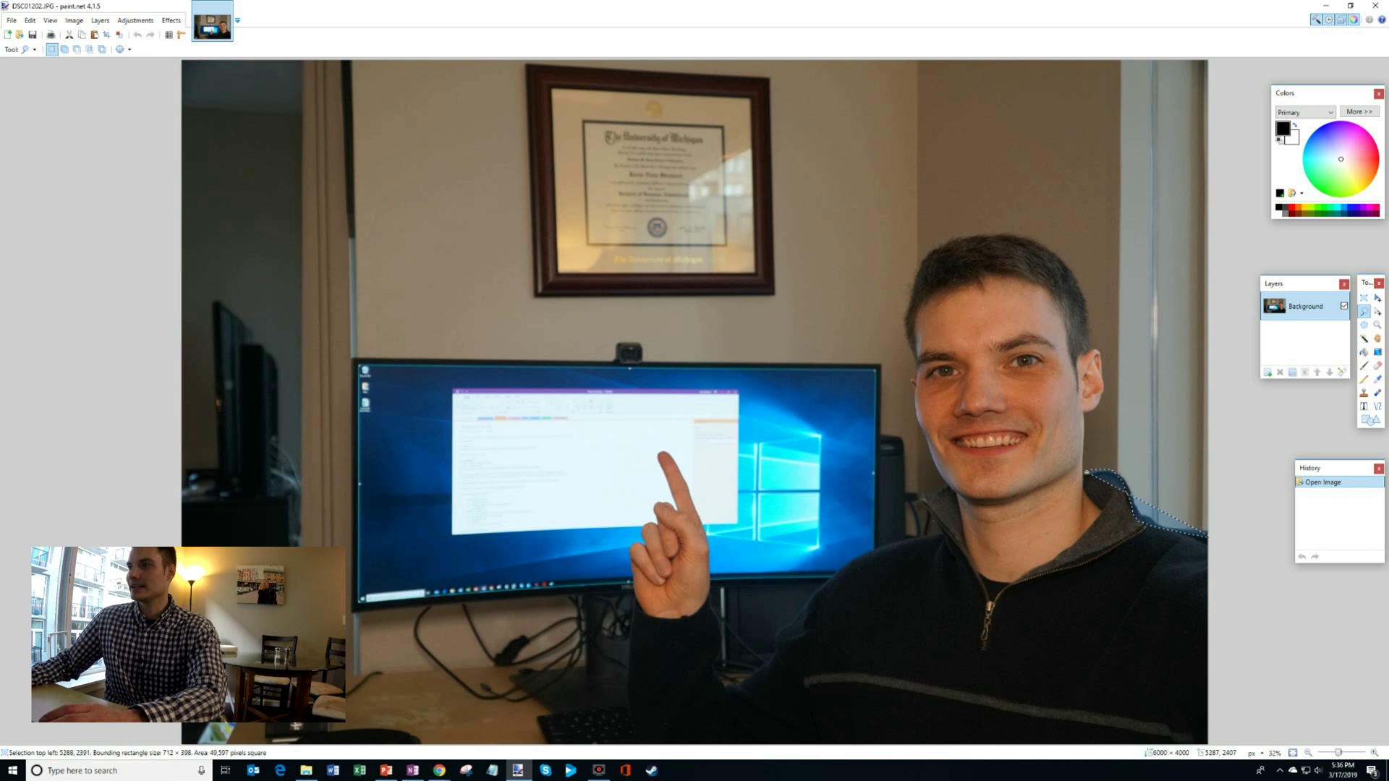
pyautogui.moveTo(1085, 472); pyautogui.dragTo(1083, 433)
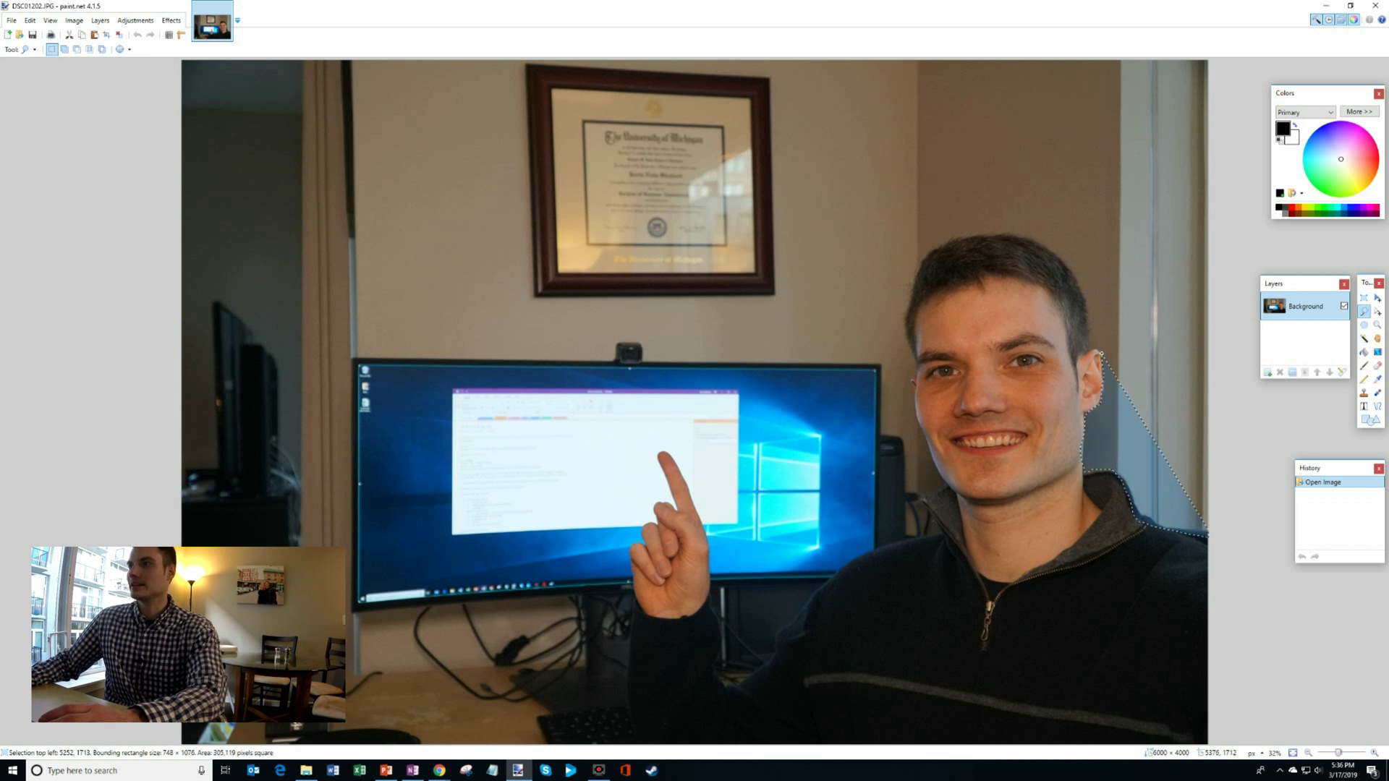
pyautogui.moveTo(1092, 346)
pyautogui.mouseDown()
pyautogui.moveTo(1084, 293)
pyautogui.moveTo(1013, 241)
pyautogui.moveTo(962, 242)
pyautogui.moveTo(916, 319)
pyautogui.moveTo(940, 481)
pyautogui.moveTo(918, 548)
pyautogui.moveTo(781, 629)
pyautogui.moveTo(734, 691)
pyautogui.moveTo(677, 464)
pyautogui.moveTo(646, 539)
pyautogui.moveTo(630, 709)
pyautogui.moveTo(488, 622)
pyautogui.moveTo(585, 141)
pyautogui.moveTo(1200, 65)
pyautogui.moveTo(1198, 226)
pyautogui.mouseUp()
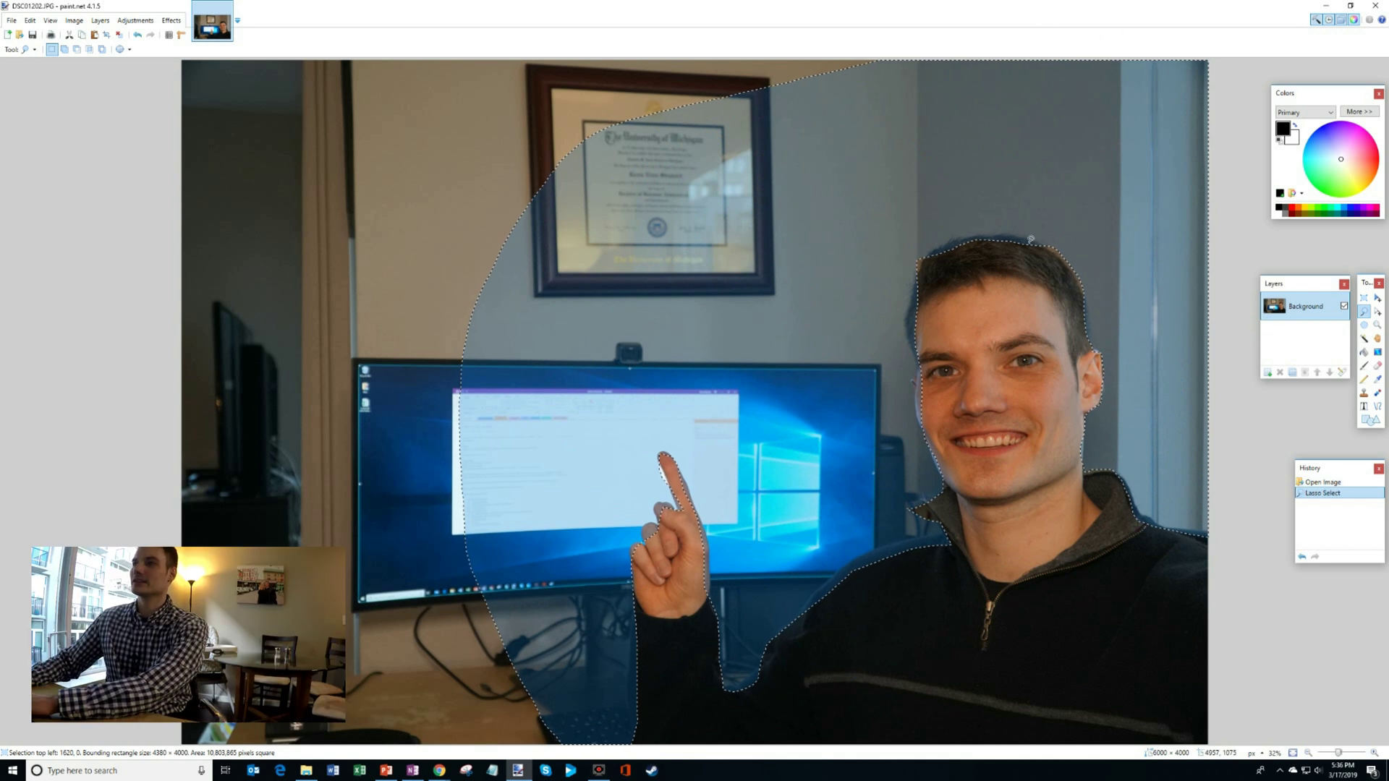
pyautogui.press('Delete')
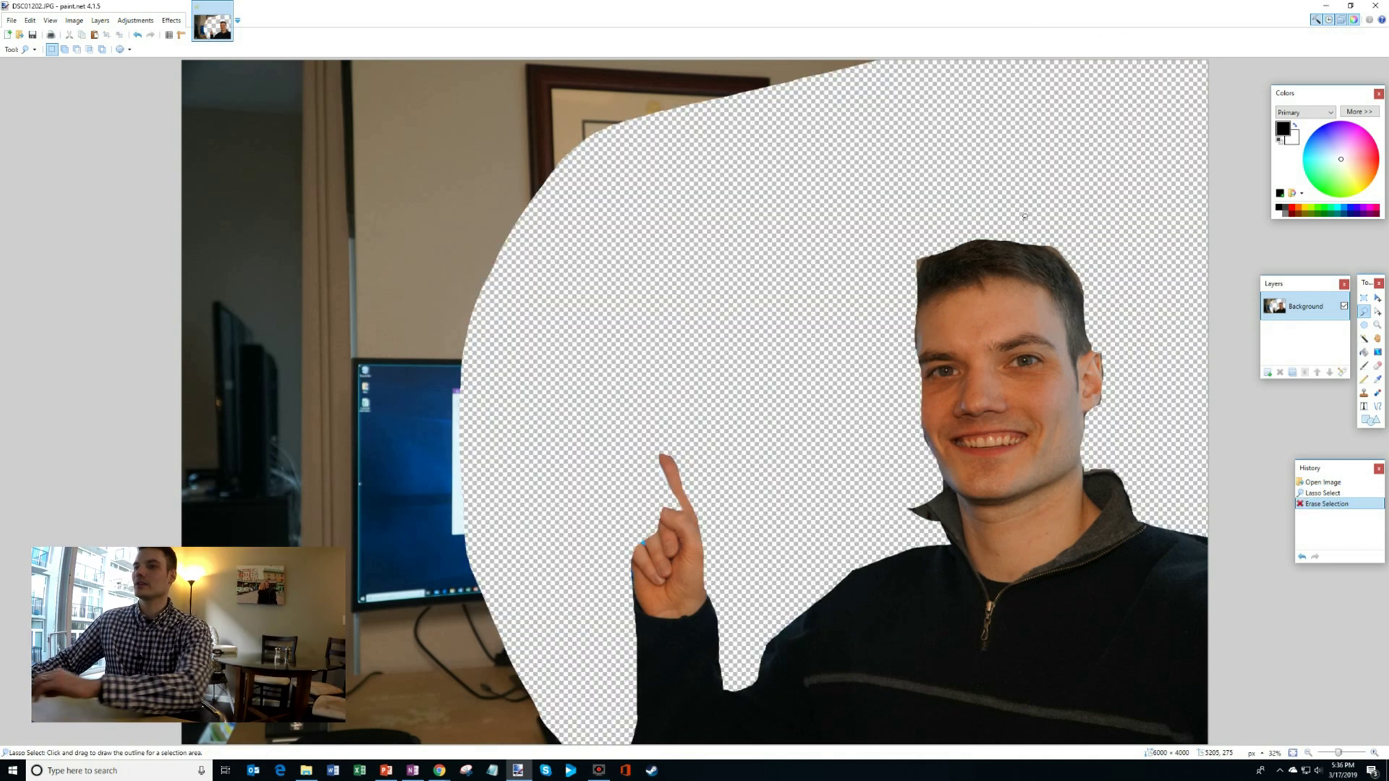
# - Erase the left-side and top-left diploma background, then select the entire cut-out image
pyautogui.moveTo(606, 702)
pyautogui.mouseDown()
pyautogui.moveTo(184, 434)
pyautogui.moveTo(304, 224)
pyautogui.moveTo(497, 146)
pyautogui.mouseUp()
pyautogui.press('Delete')
pyautogui.moveTo(604, 249)
pyautogui.mouseDown()
pyautogui.moveTo(549, 63)
pyautogui.moveTo(933, 64)
pyautogui.moveTo(1044, 5)
pyautogui.mouseUp()
pyautogui.press('Delete')
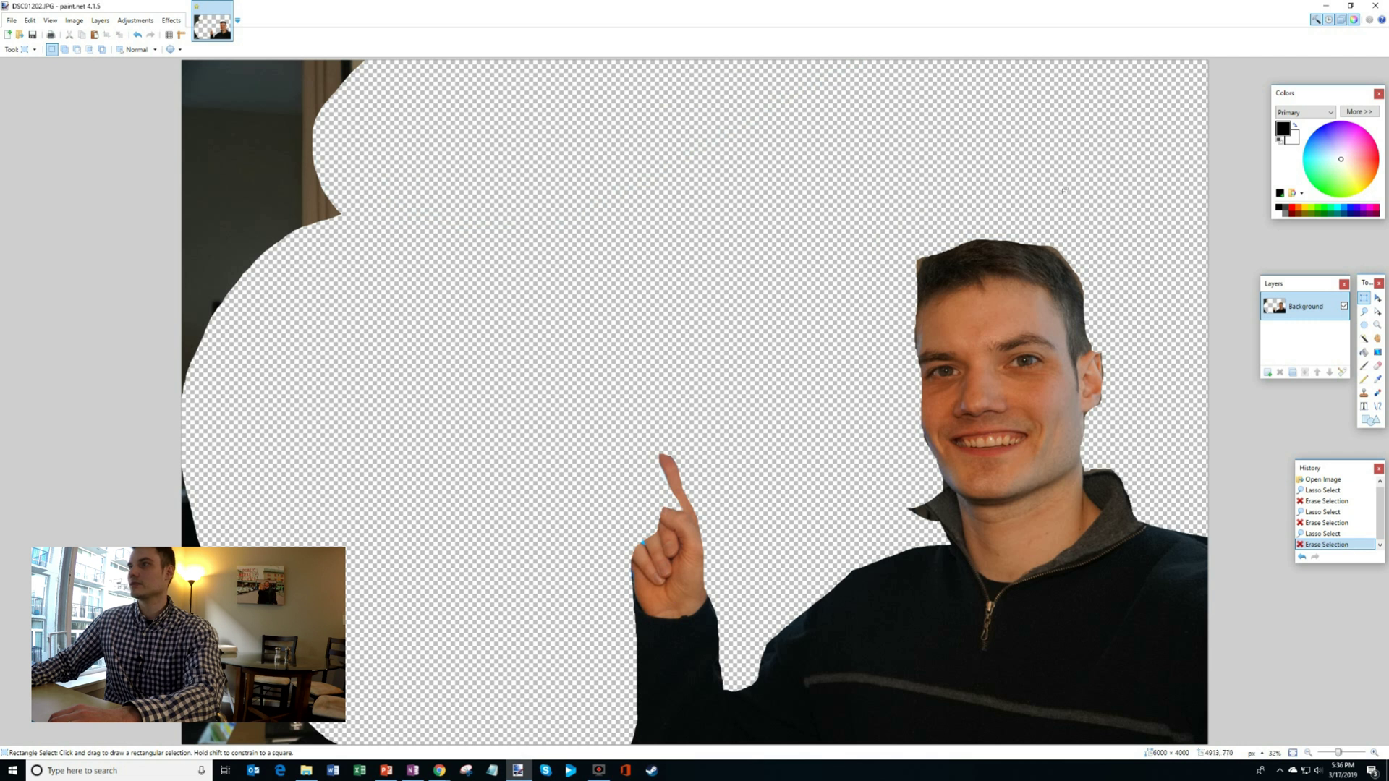
pyautogui.moveTo(1224, 172); pyautogui.dragTo(560, 759)
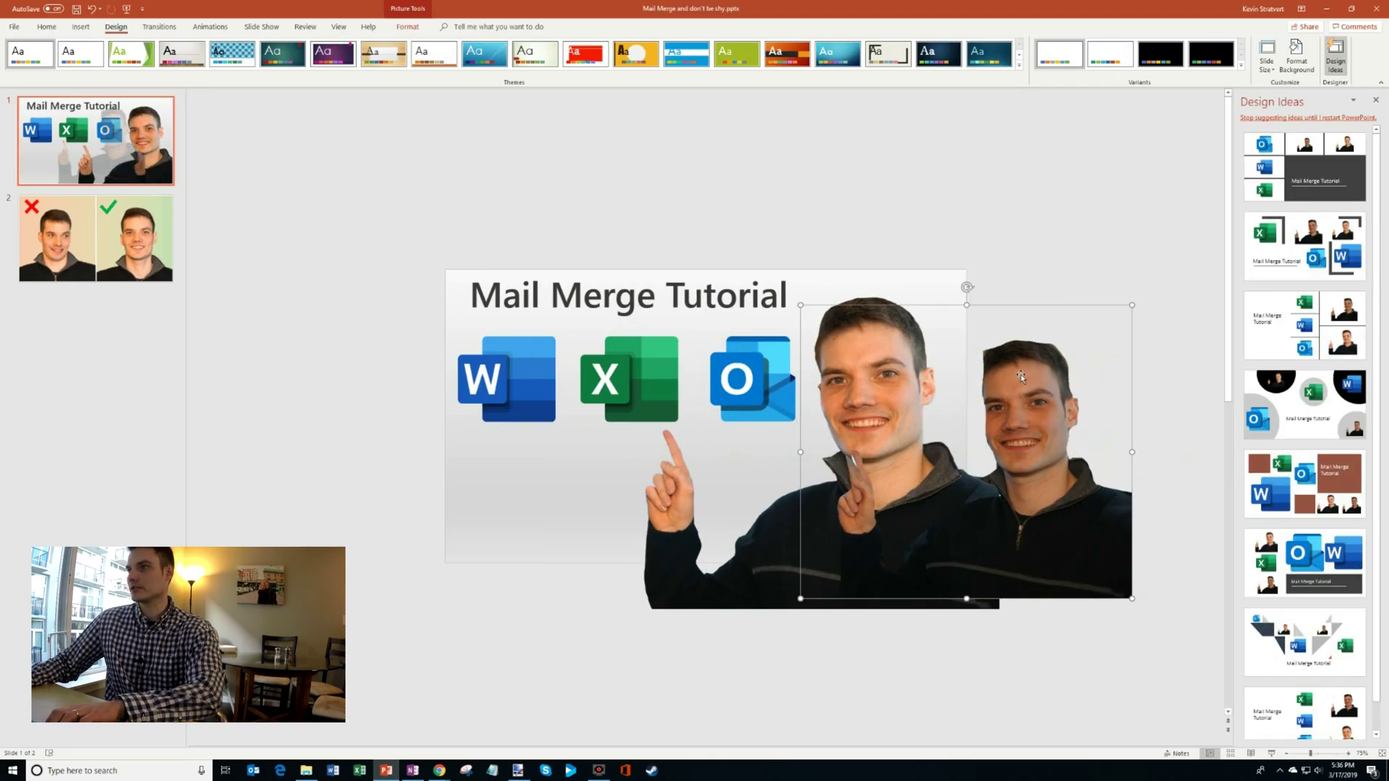
# - Place the pasted cut-out on the slide, enlarge it and position it over the original photo
pyautogui.moveTo(1037, 430); pyautogui.dragTo(1038, 430)
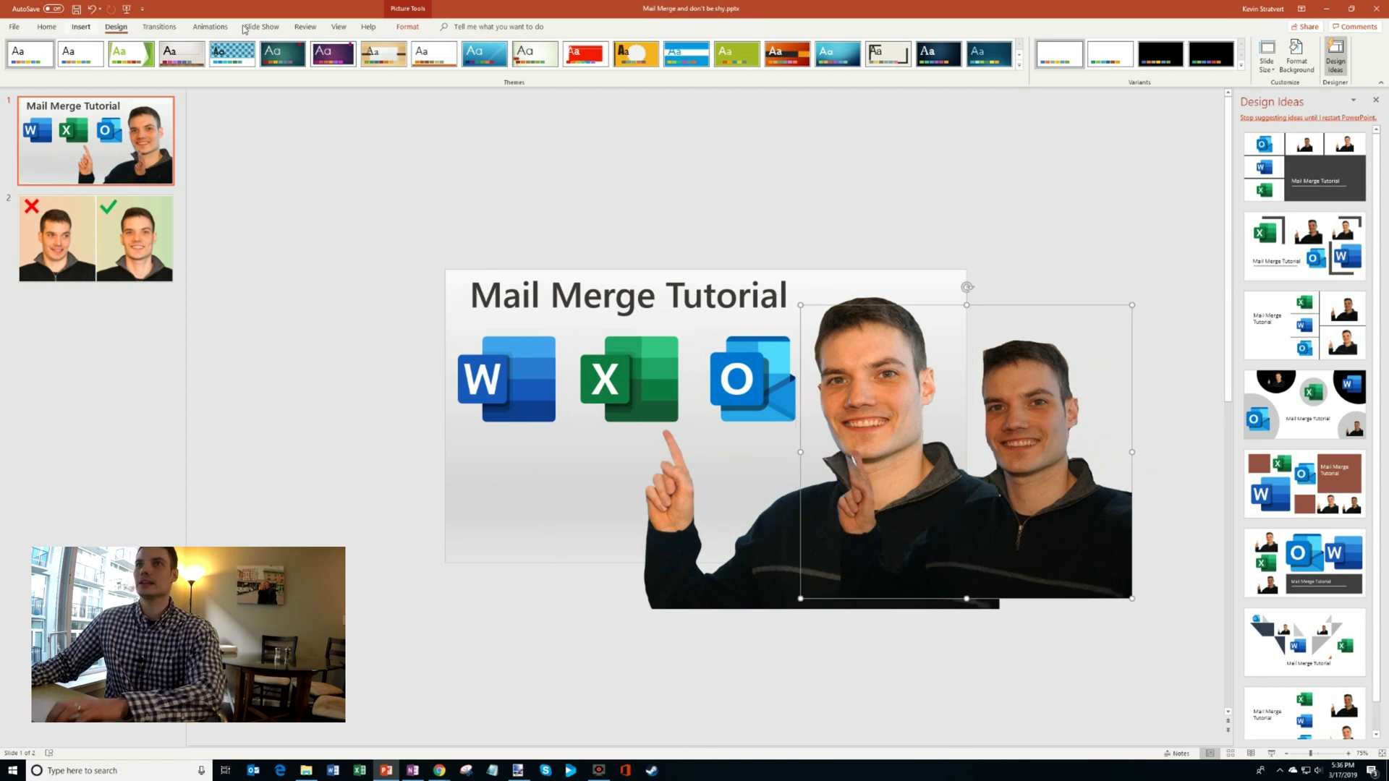
pyautogui.click(409, 27)
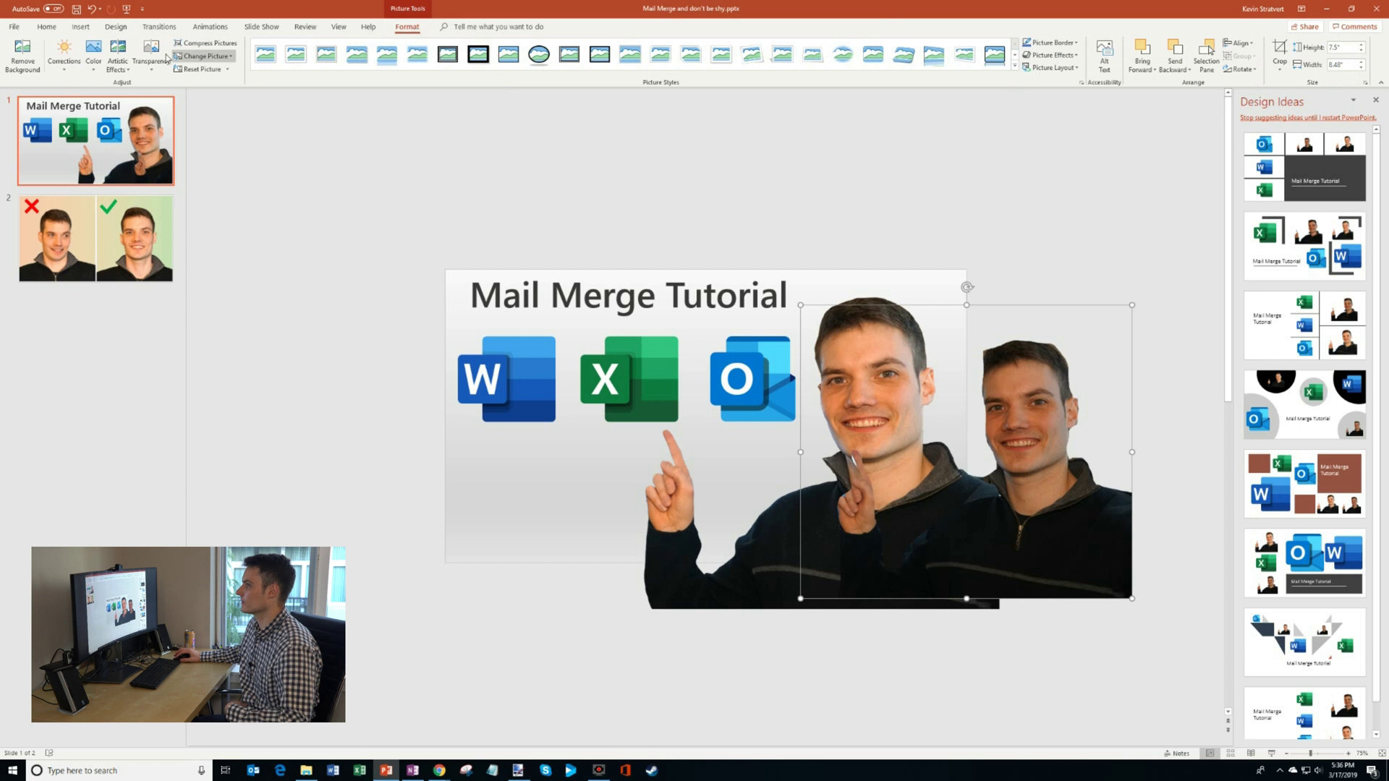
pyautogui.click(65, 56)
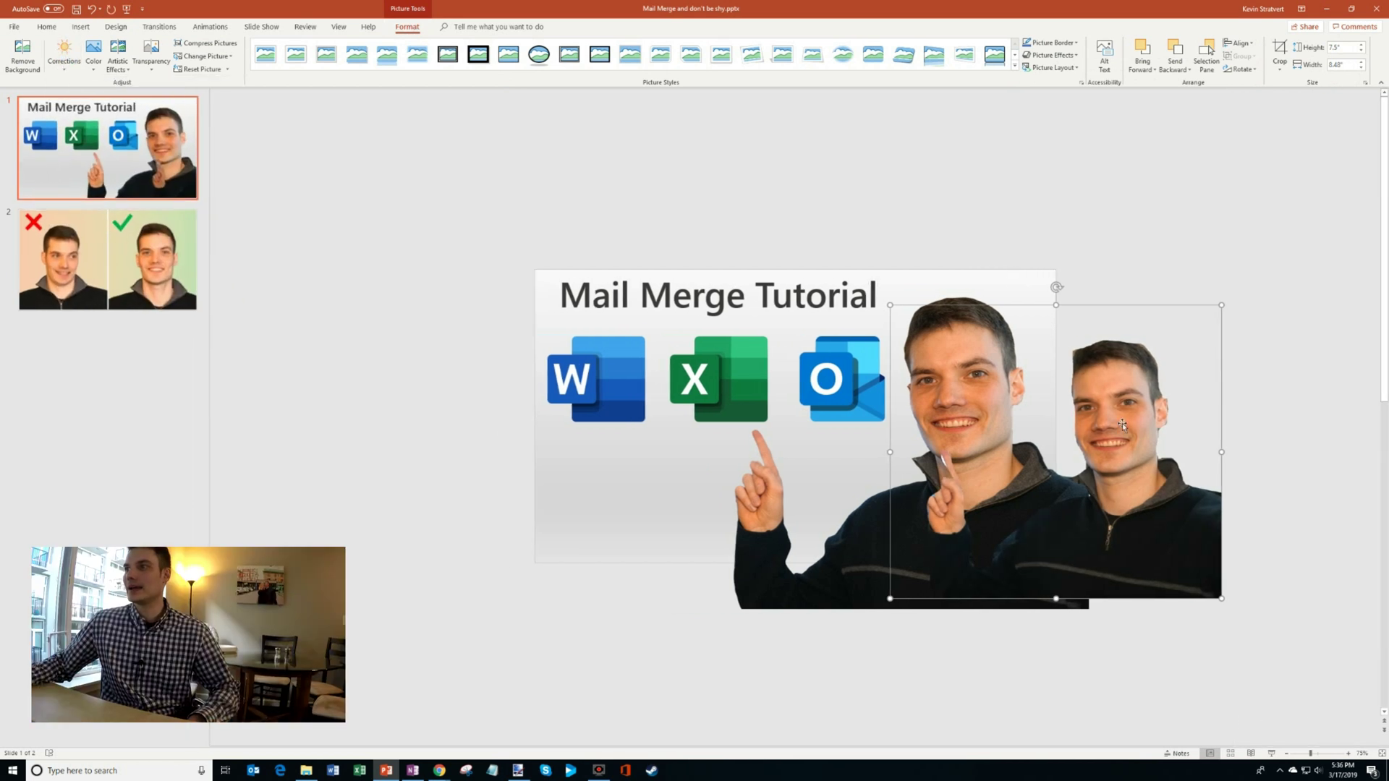
pyautogui.moveTo(1121, 425); pyautogui.dragTo(1095, 433)
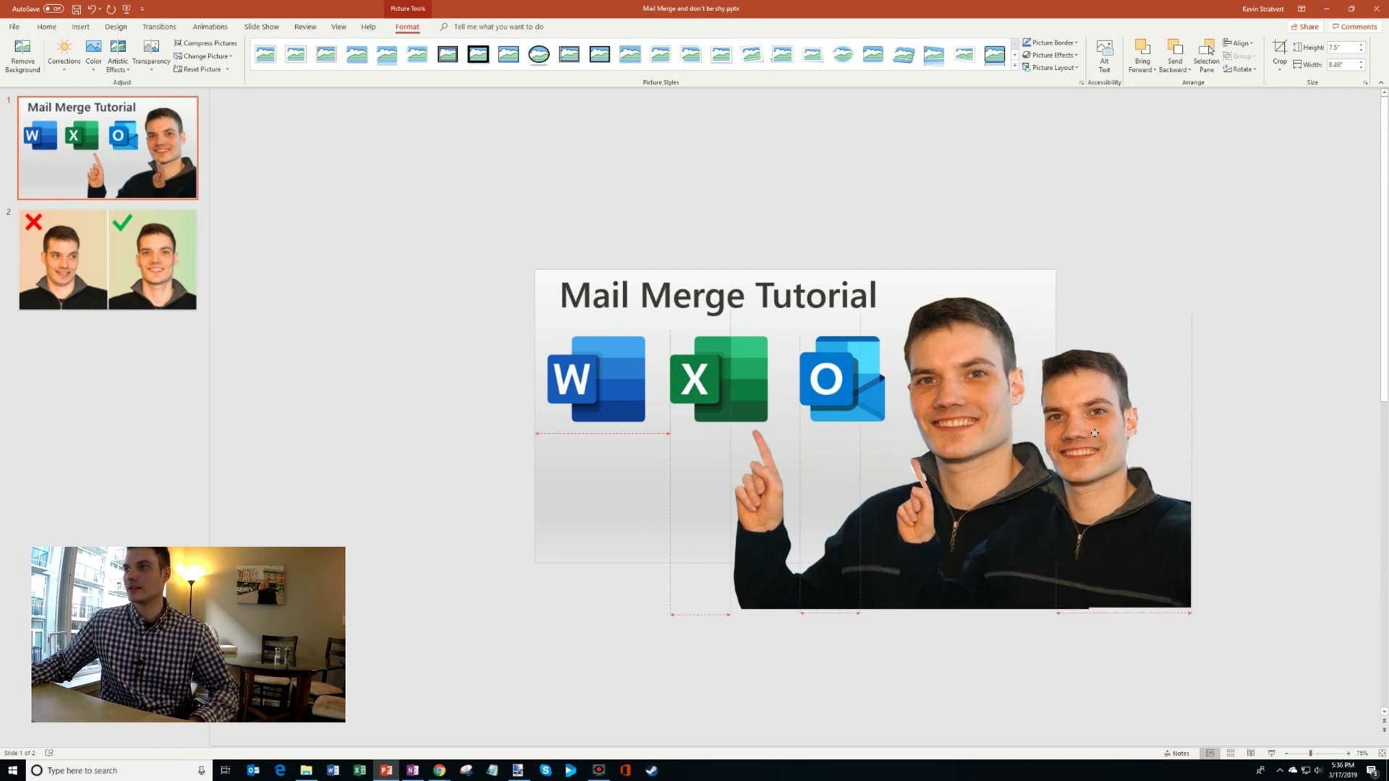
pyautogui.click(1092, 171)
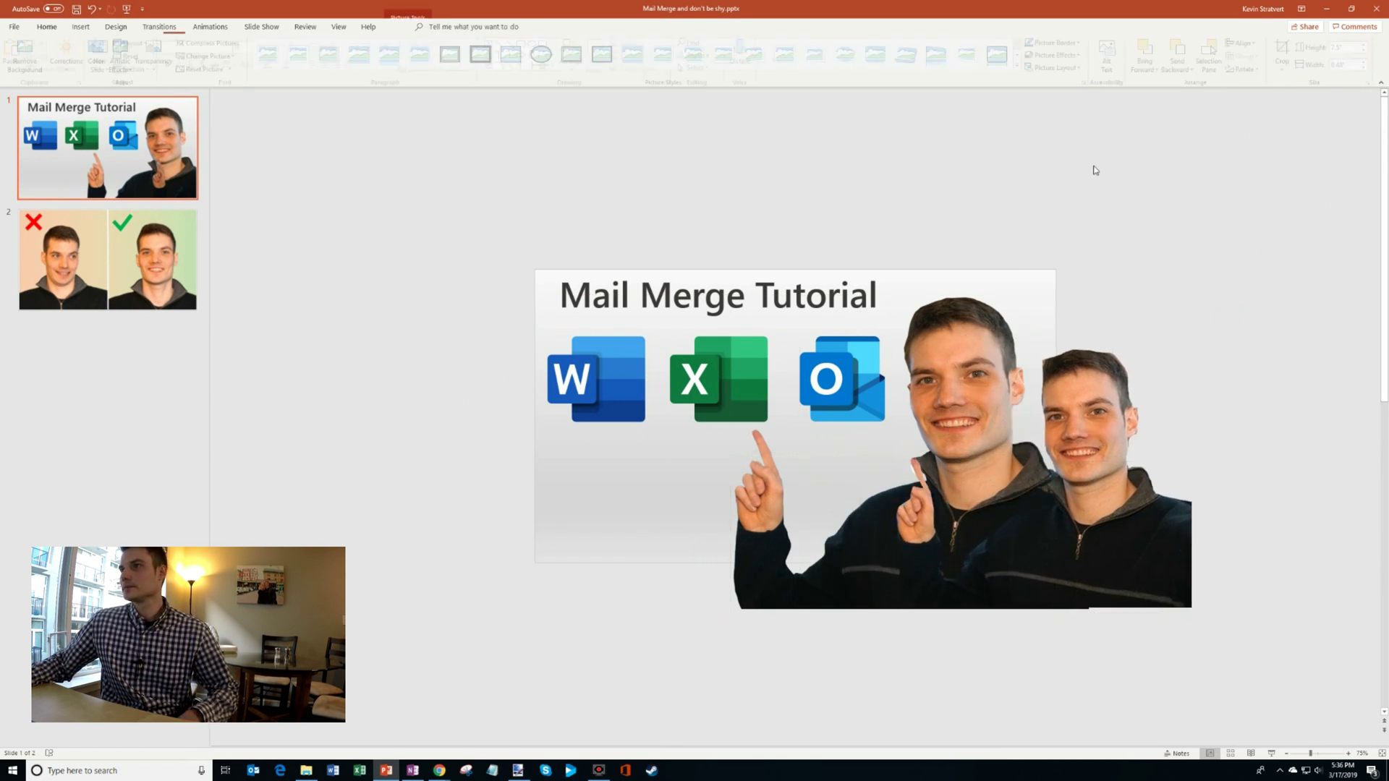
pyautogui.click(864, 322)
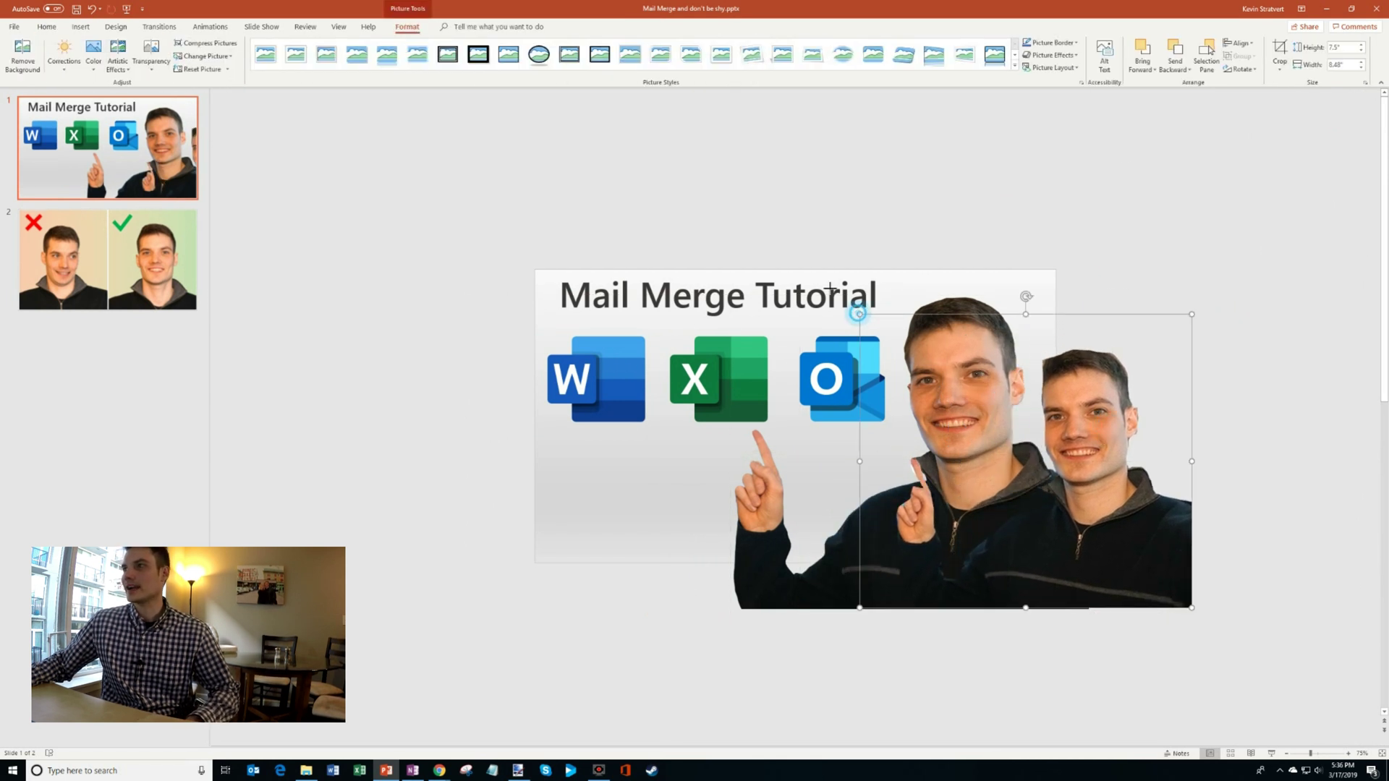
pyautogui.moveTo(830, 290); pyautogui.dragTo(788, 247)
pyautogui.moveTo(1077, 389); pyautogui.dragTo(950, 382)
# - Delete the duplicate presenter photo and step through the Word, Excel and Outlook icons
pyautogui.press('Delete')
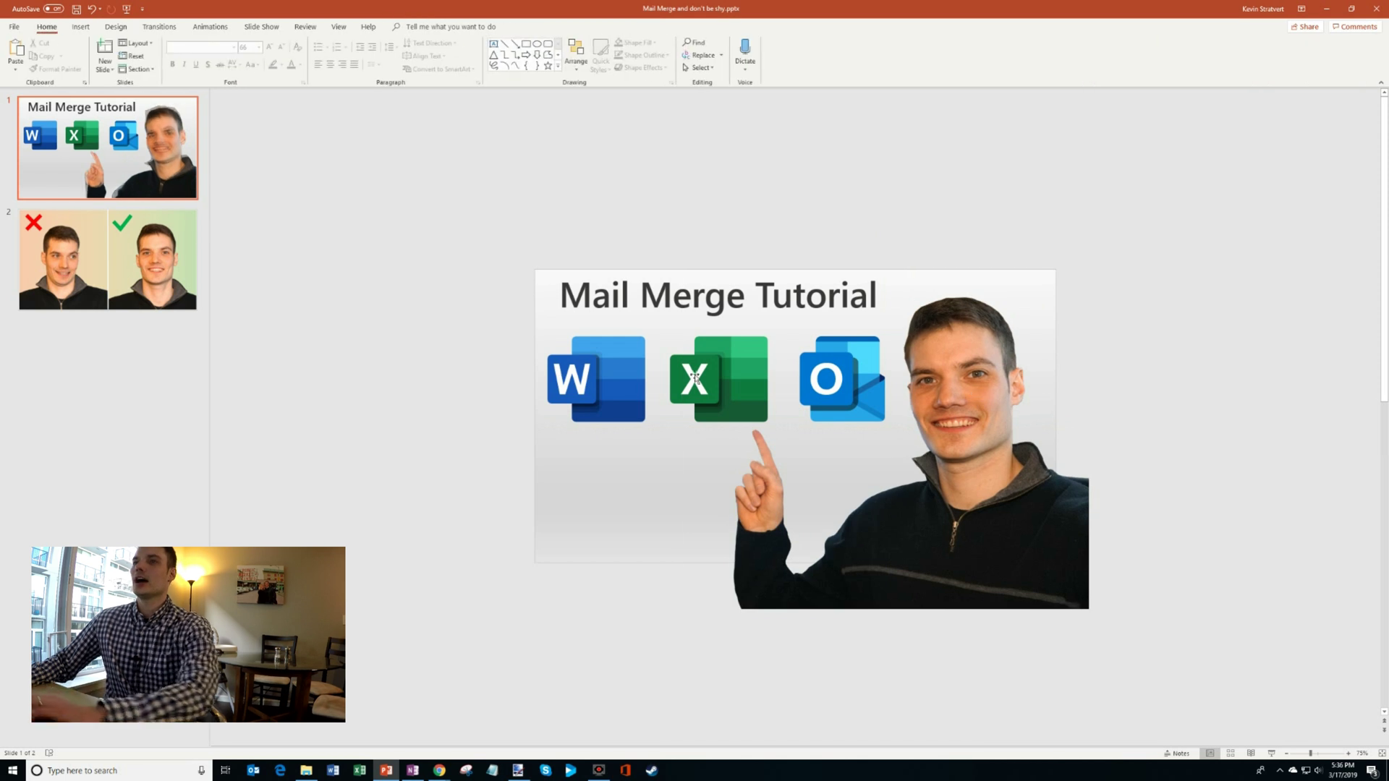
pyautogui.press('Tab')
pyautogui.press('Tab')
pyautogui.press('Tab')
pyautogui.hotkey('shift', 'Tab')
pyautogui.hotkey('shift', 'Tab')
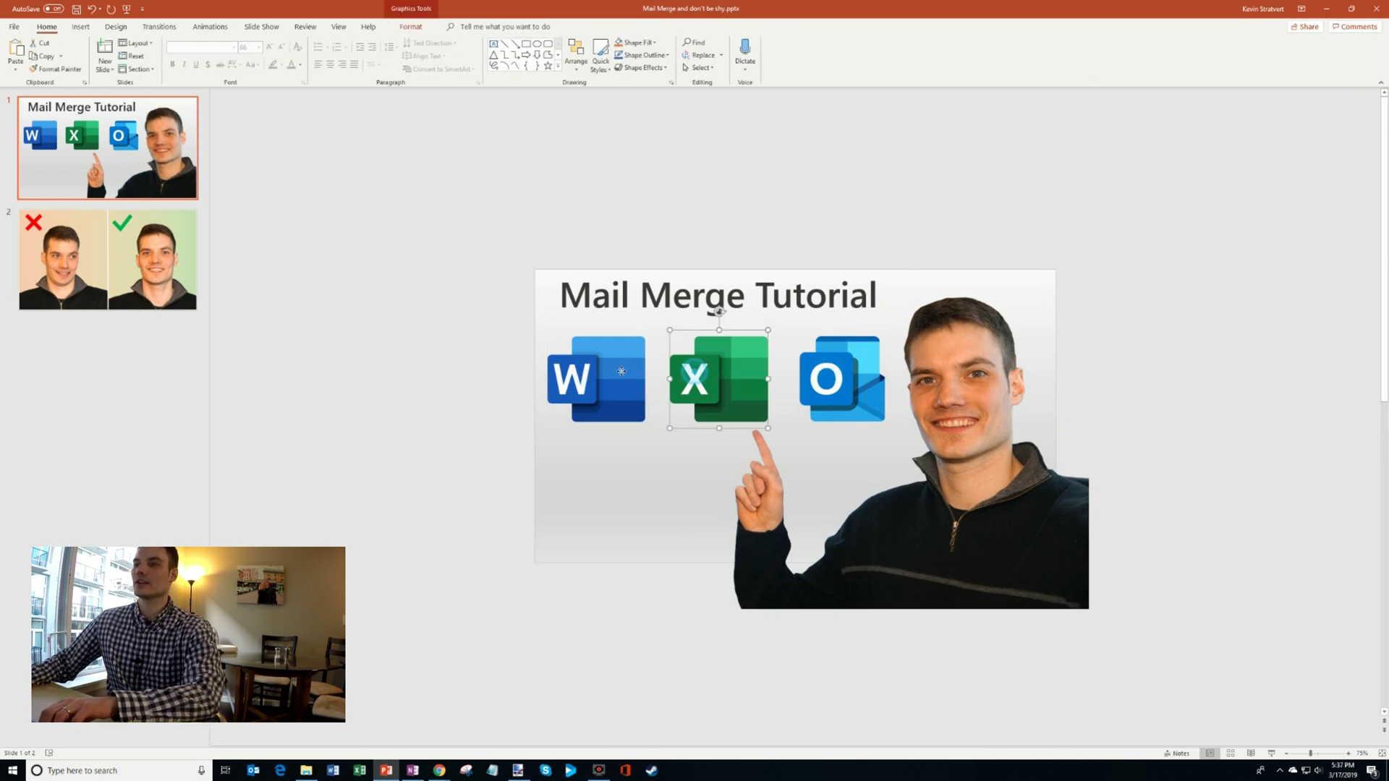
pyautogui.press('Tab')
pyautogui.press('Tab')
pyautogui.hotkey('shift', 'Tab')
pyautogui.hotkey('shift', 'Tab')
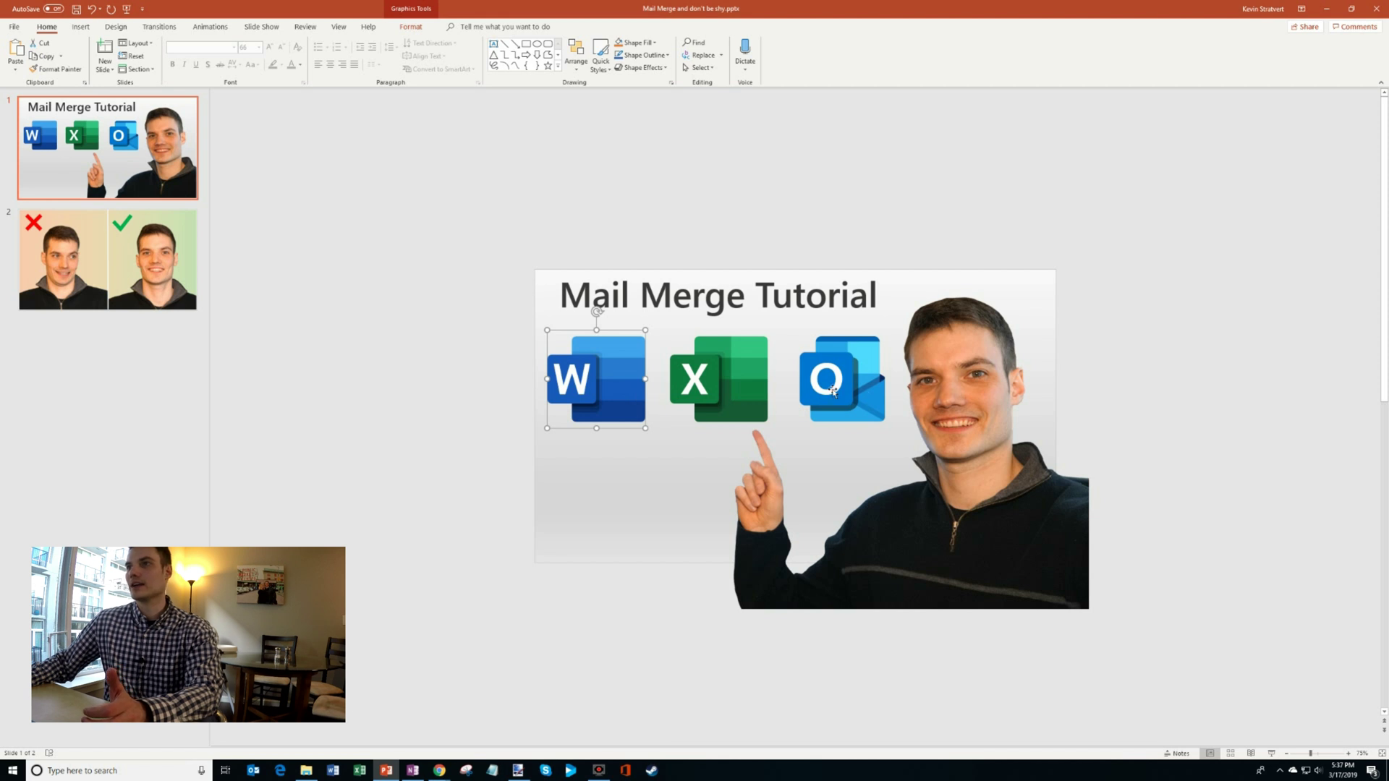
# - Search Bing in a new Chrome tab for 'microsoft word transparent icon'
pyautogui.moveTo(438, 775)
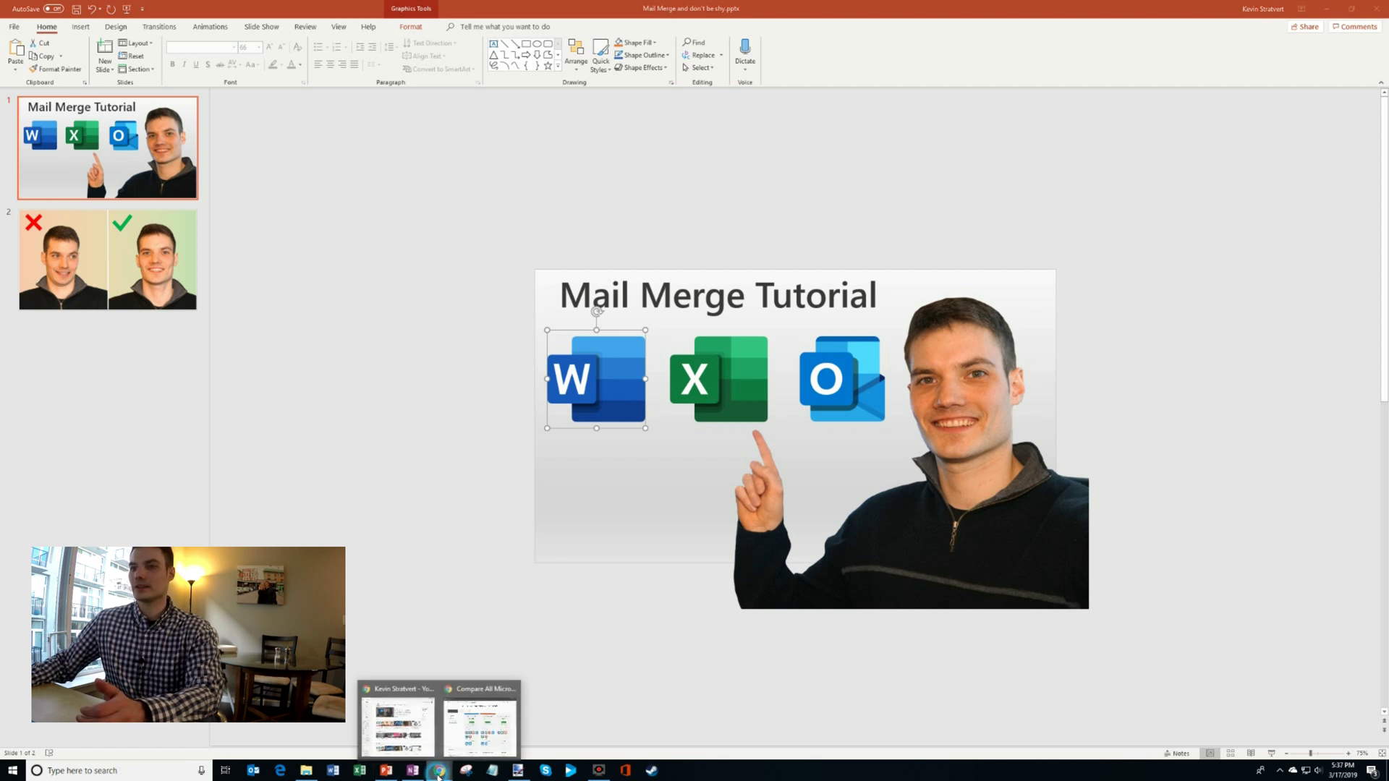
pyautogui.click(433, 770)
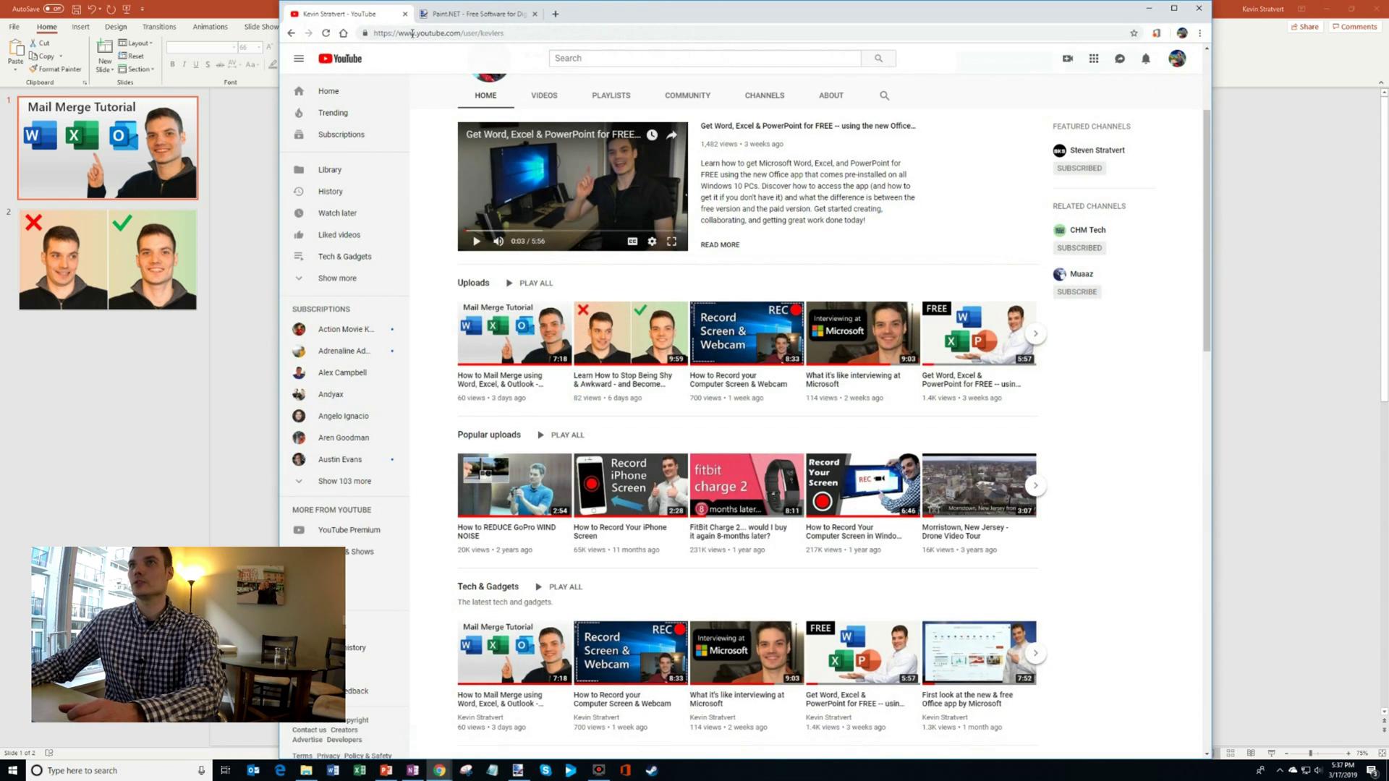
pyautogui.click(452, 16)
pyautogui.click(554, 14)
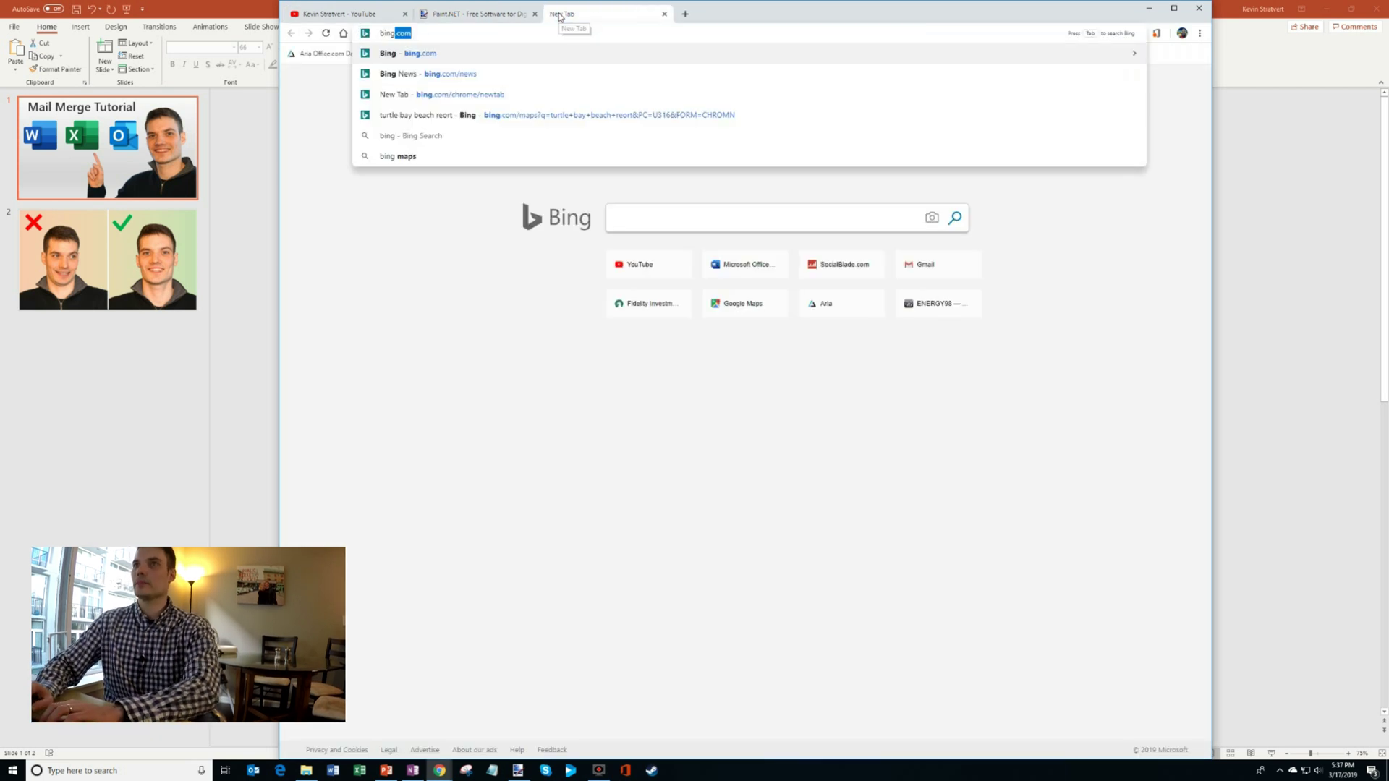
pyautogui.write('wo')
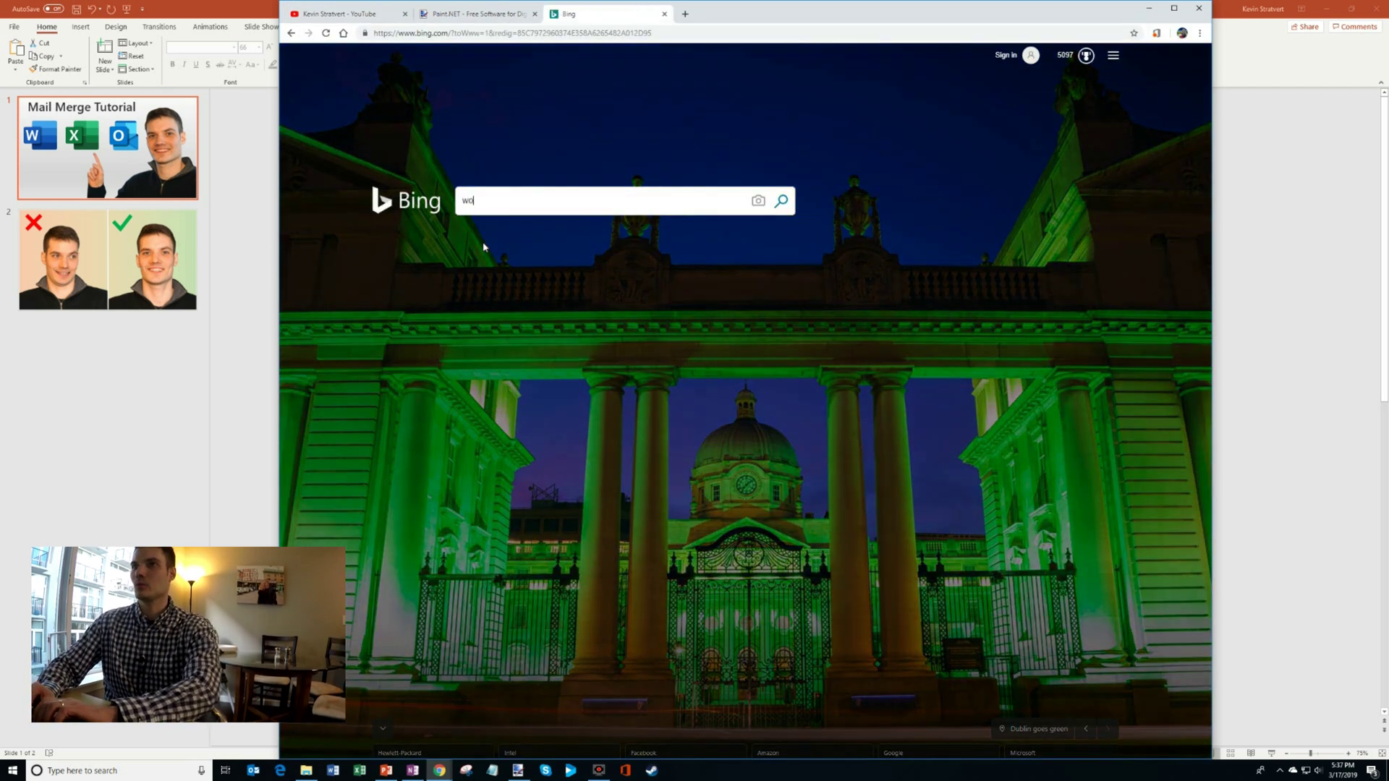
pyautogui.write('rdmic')
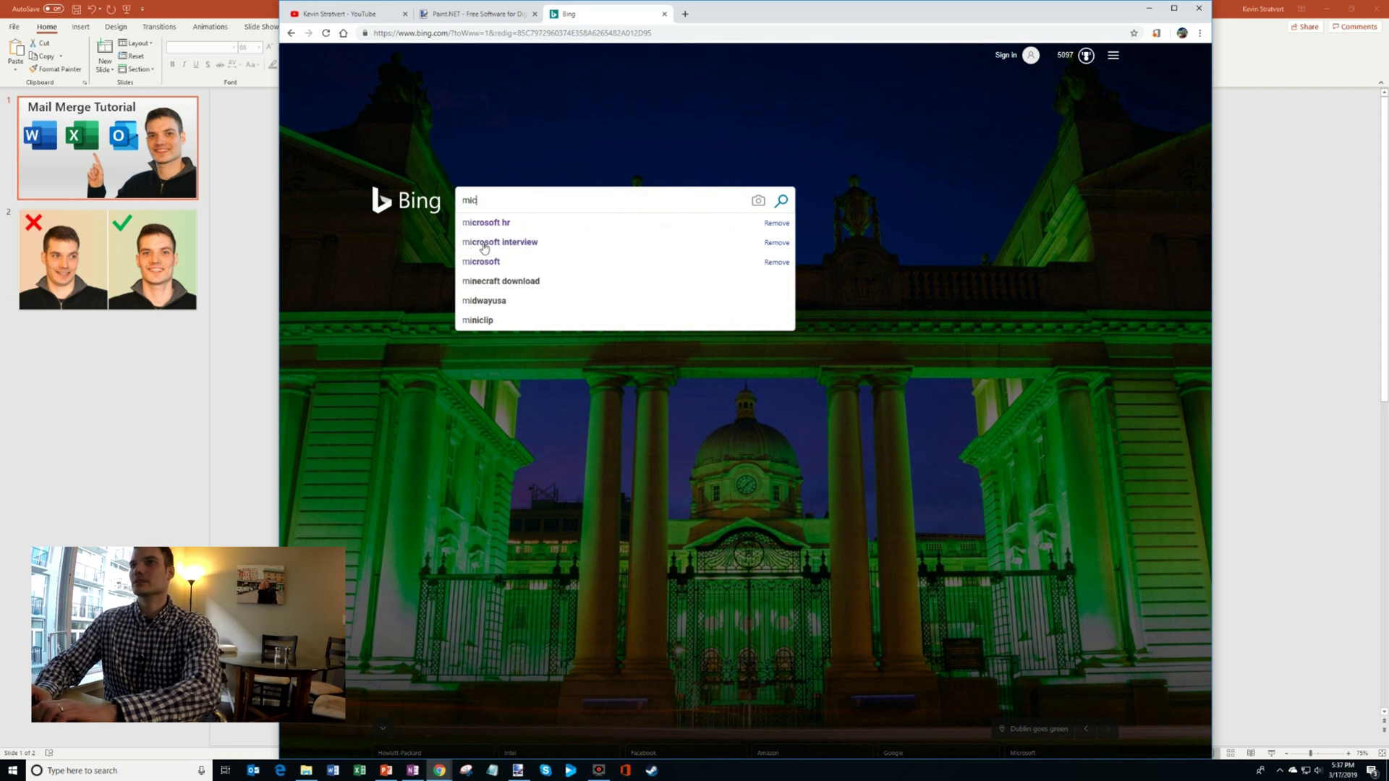
pyautogui.write('rosoft word transparent ')
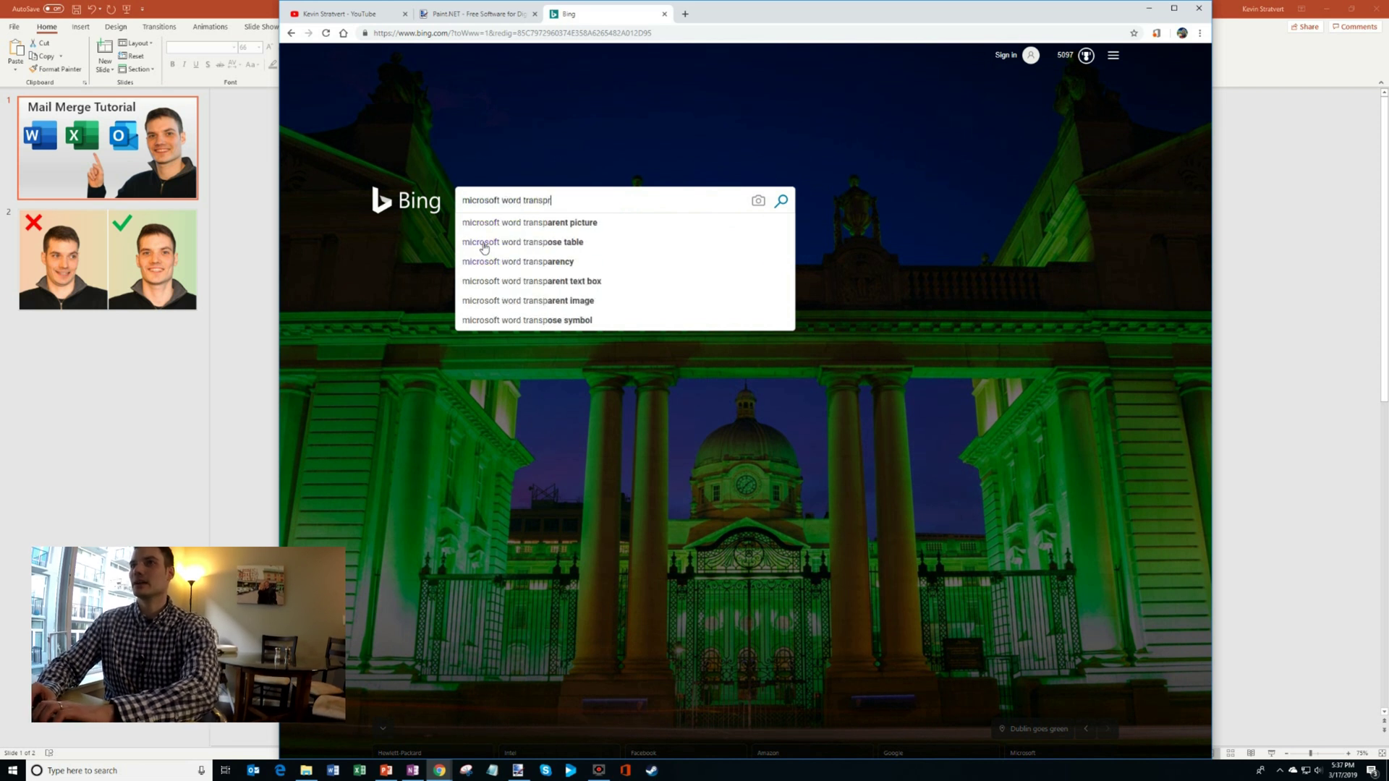
pyautogui.write('icon')
pyautogui.press('Return')
# - Copy the first Word icon from the image results and minimize the browser
pyautogui.click(400, 101)
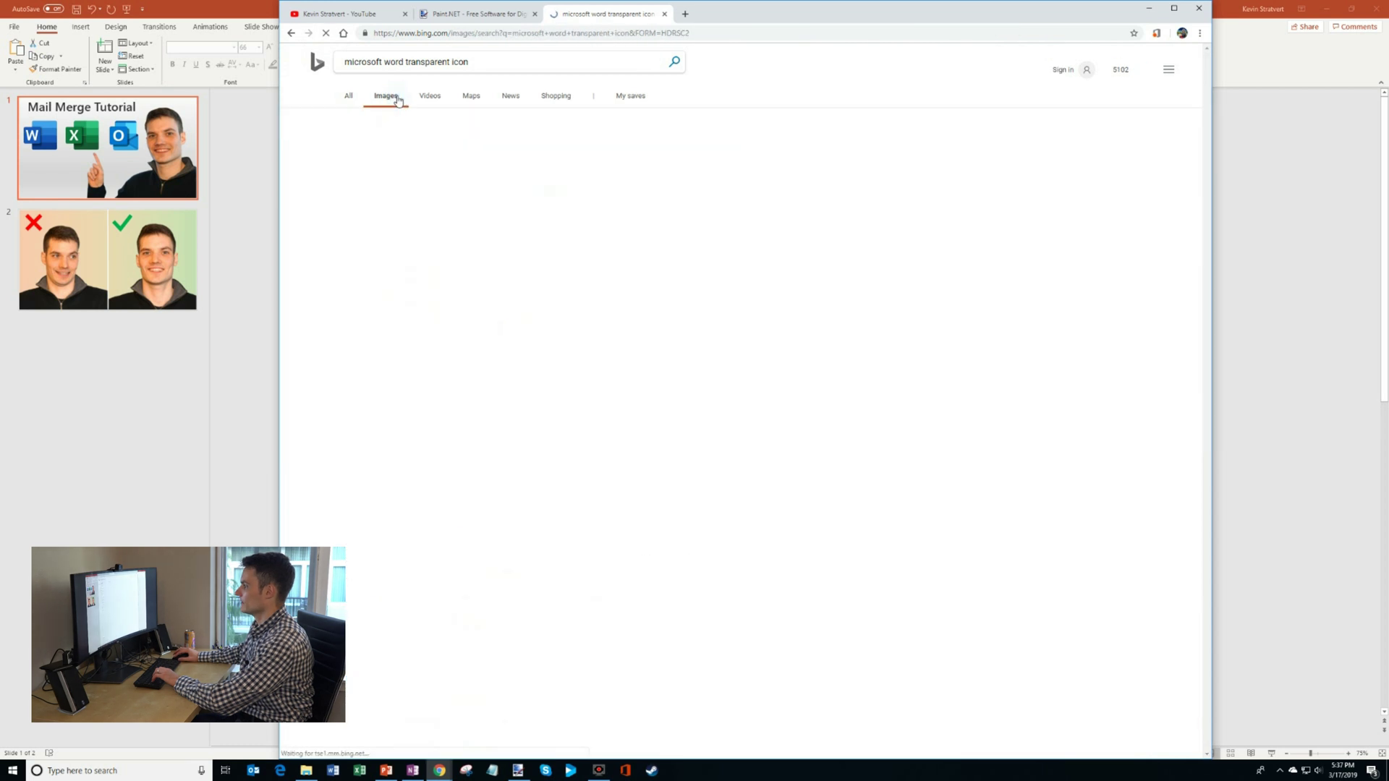
pyautogui.click(343, 231)
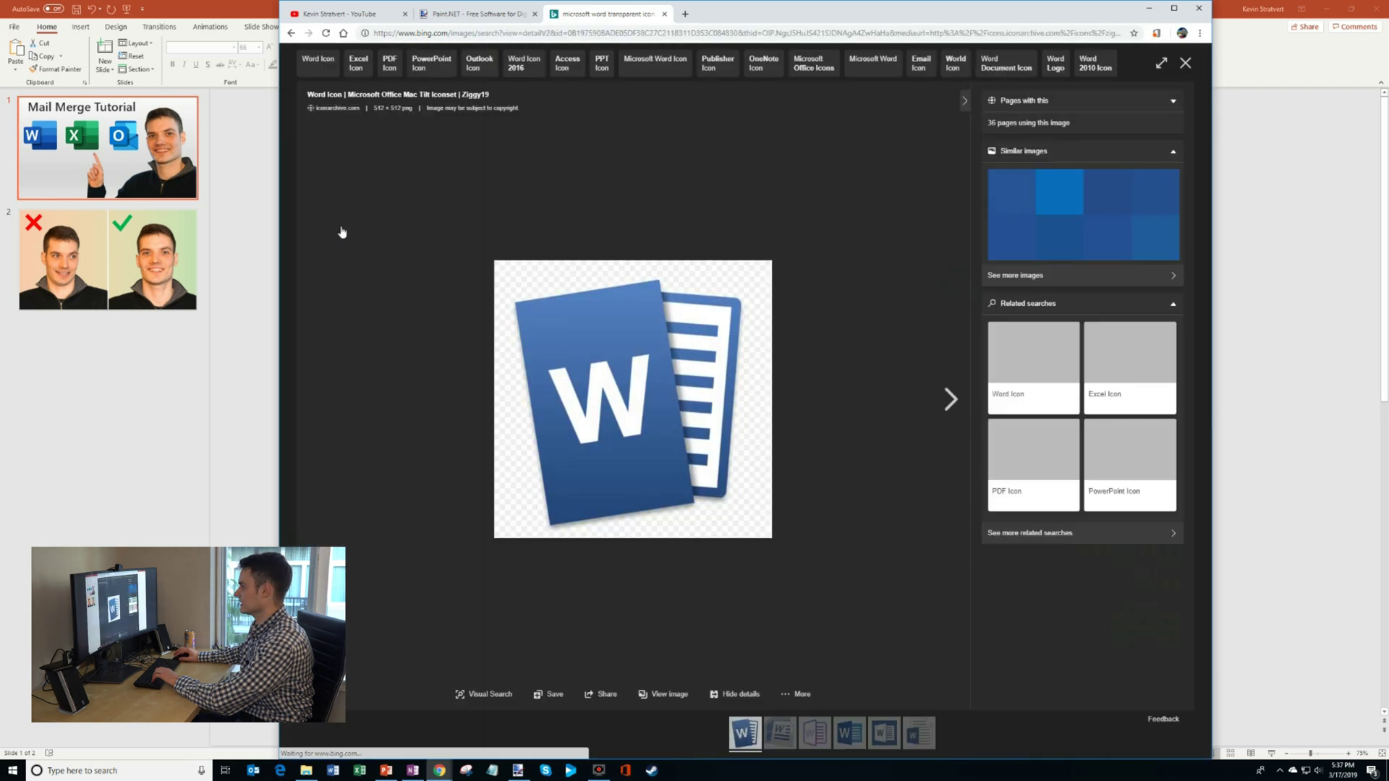
pyautogui.rightClick(633, 403)
pyautogui.click(691, 428)
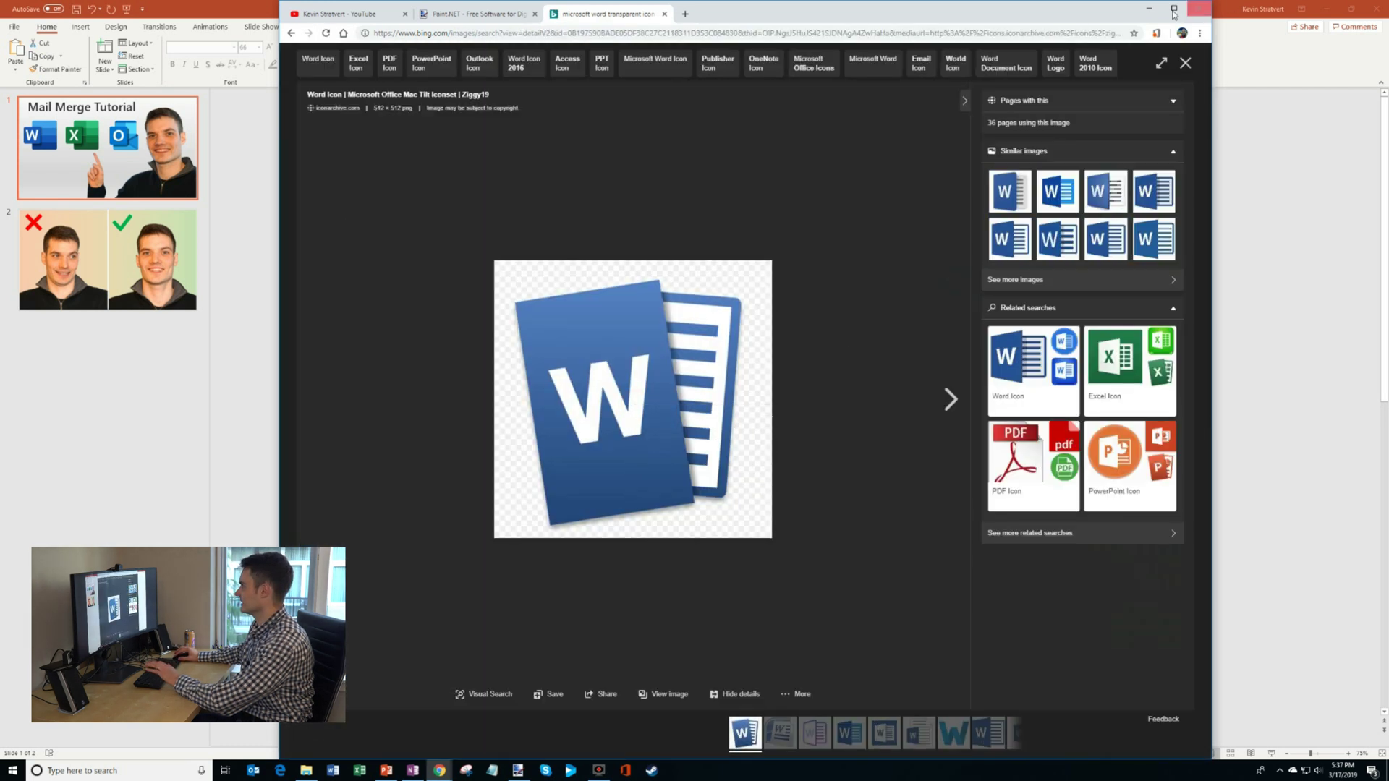
pyautogui.click(1150, 8)
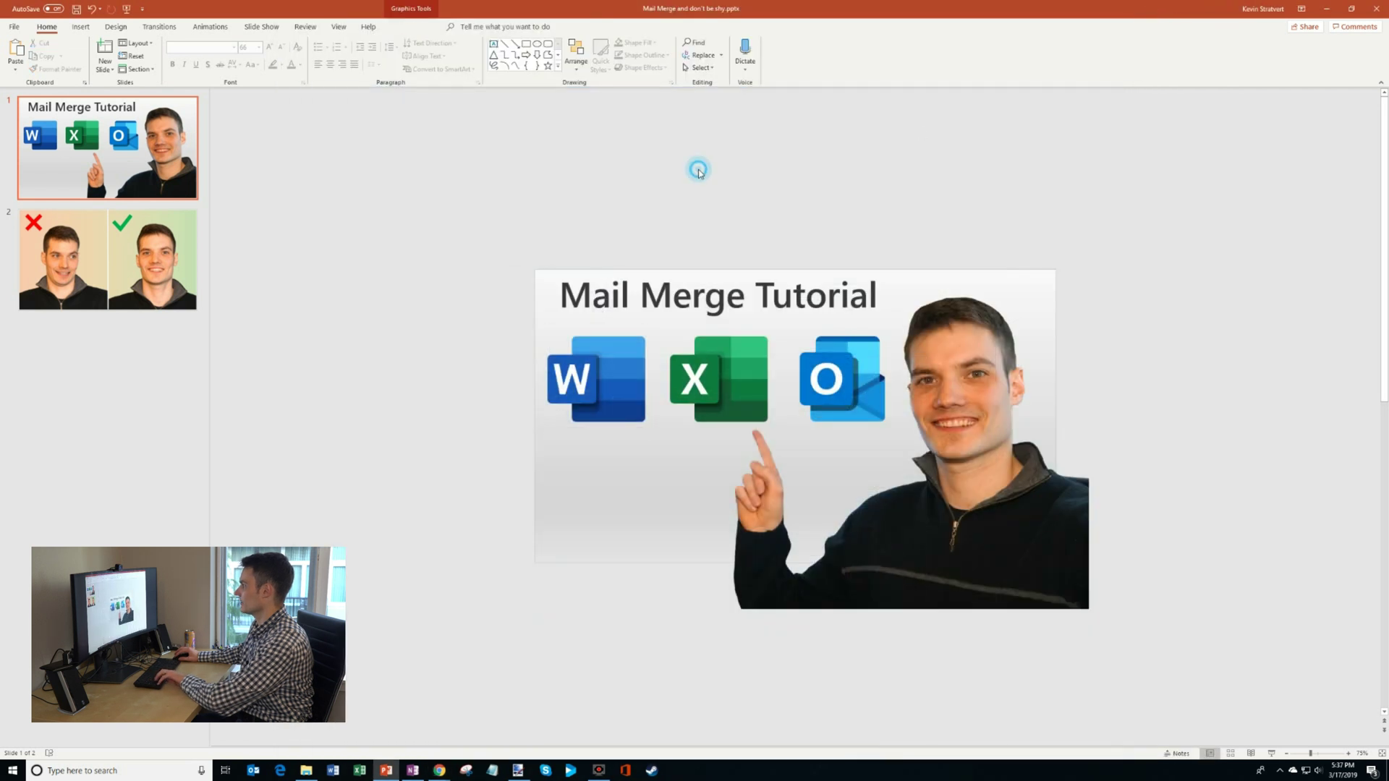
# - Paste the copied Word icon and resize it to cover the slide's existing Word logo, then select the title
pyautogui.hotkey('ctrl', 'v')
pyautogui.moveTo(802, 391); pyautogui.dragTo(779, 440)
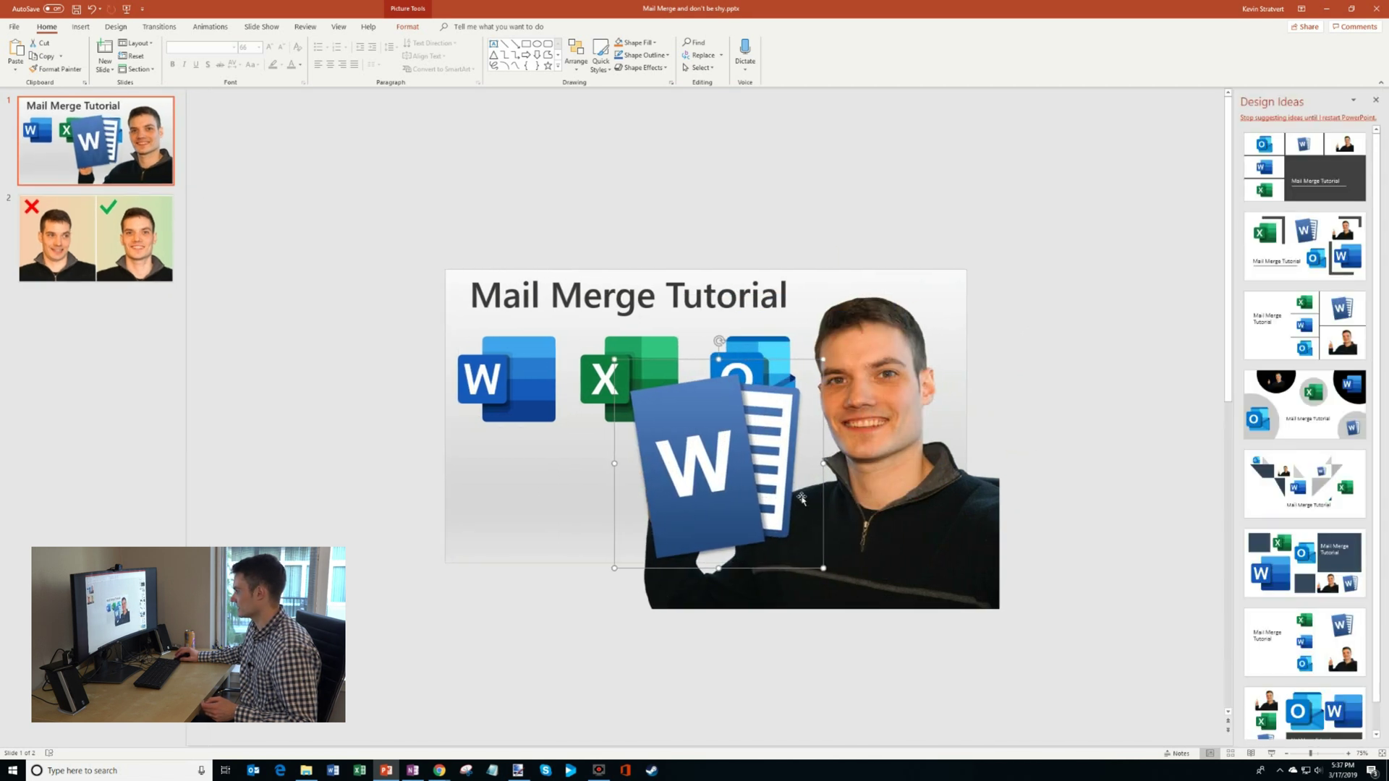
pyautogui.moveTo(823, 568); pyautogui.dragTo(526, 483)
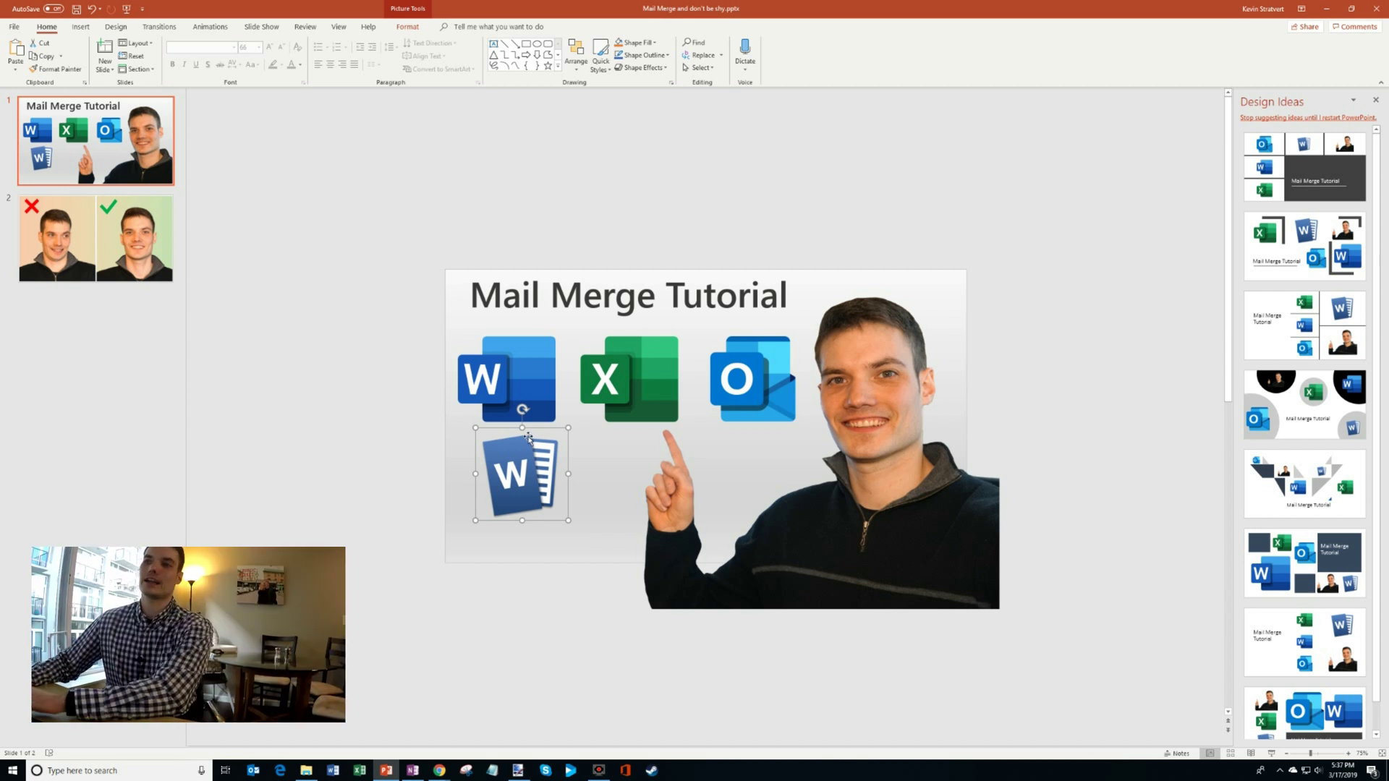
pyautogui.moveTo(530, 472); pyautogui.dragTo(518, 380)
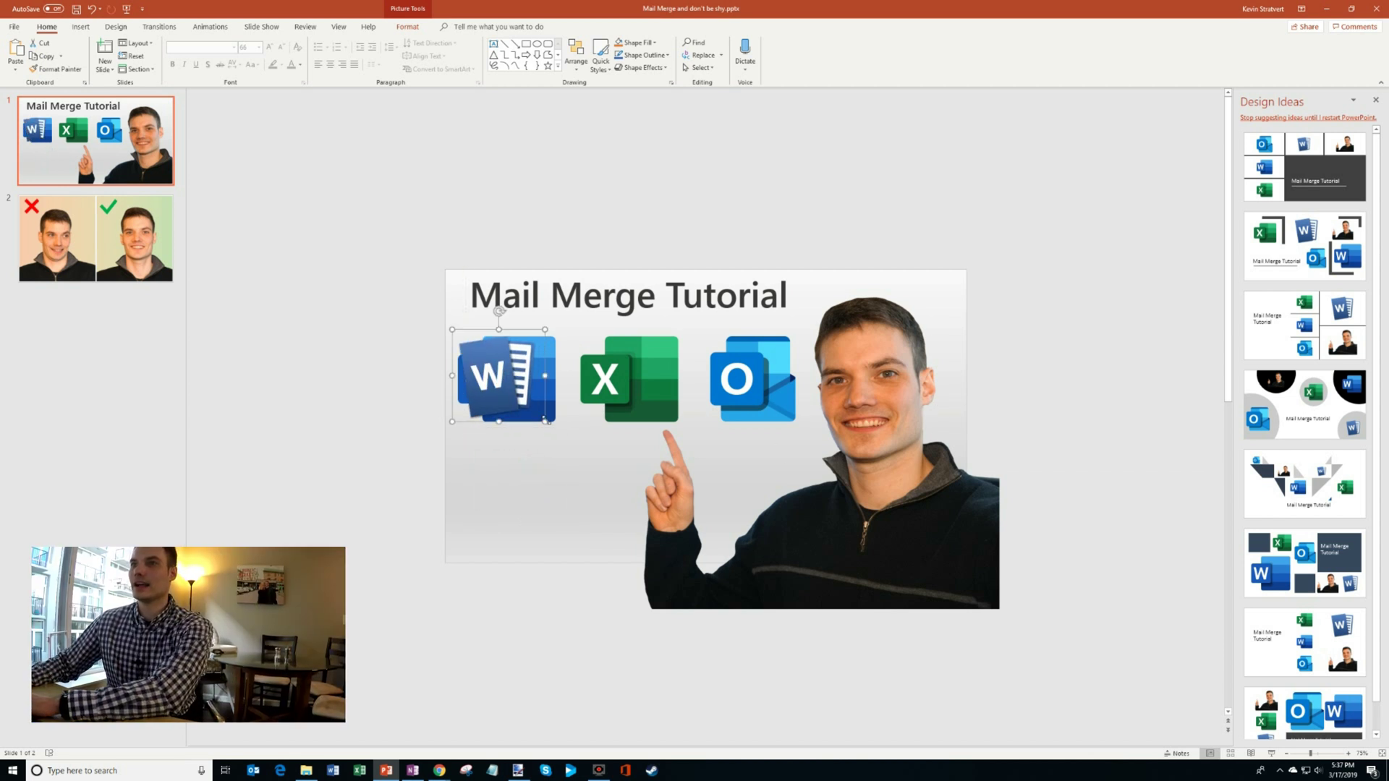
pyautogui.moveTo(557, 427)
pyautogui.mouseDown()
pyautogui.moveTo(567, 432)
pyautogui.moveTo(557, 422)
pyautogui.mouseUp()
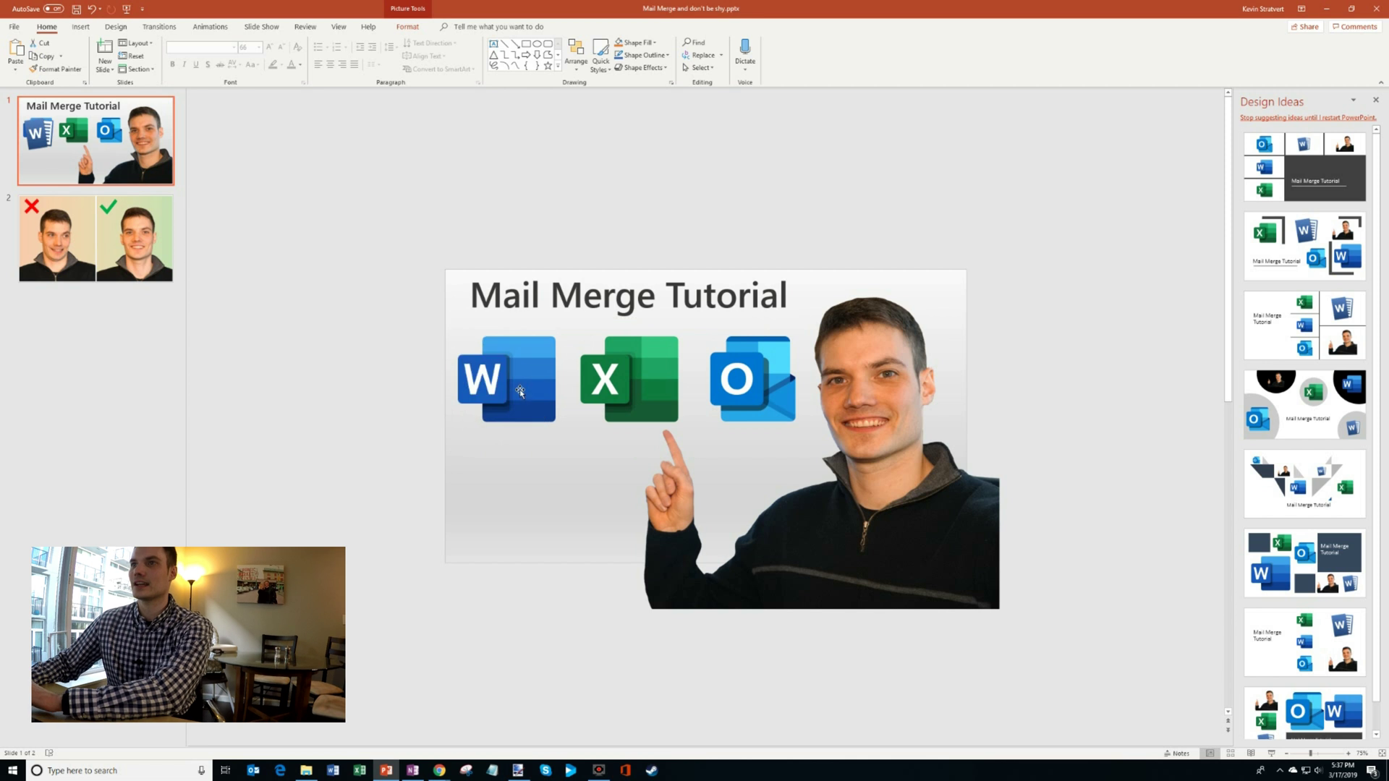
pyautogui.click(518, 282)
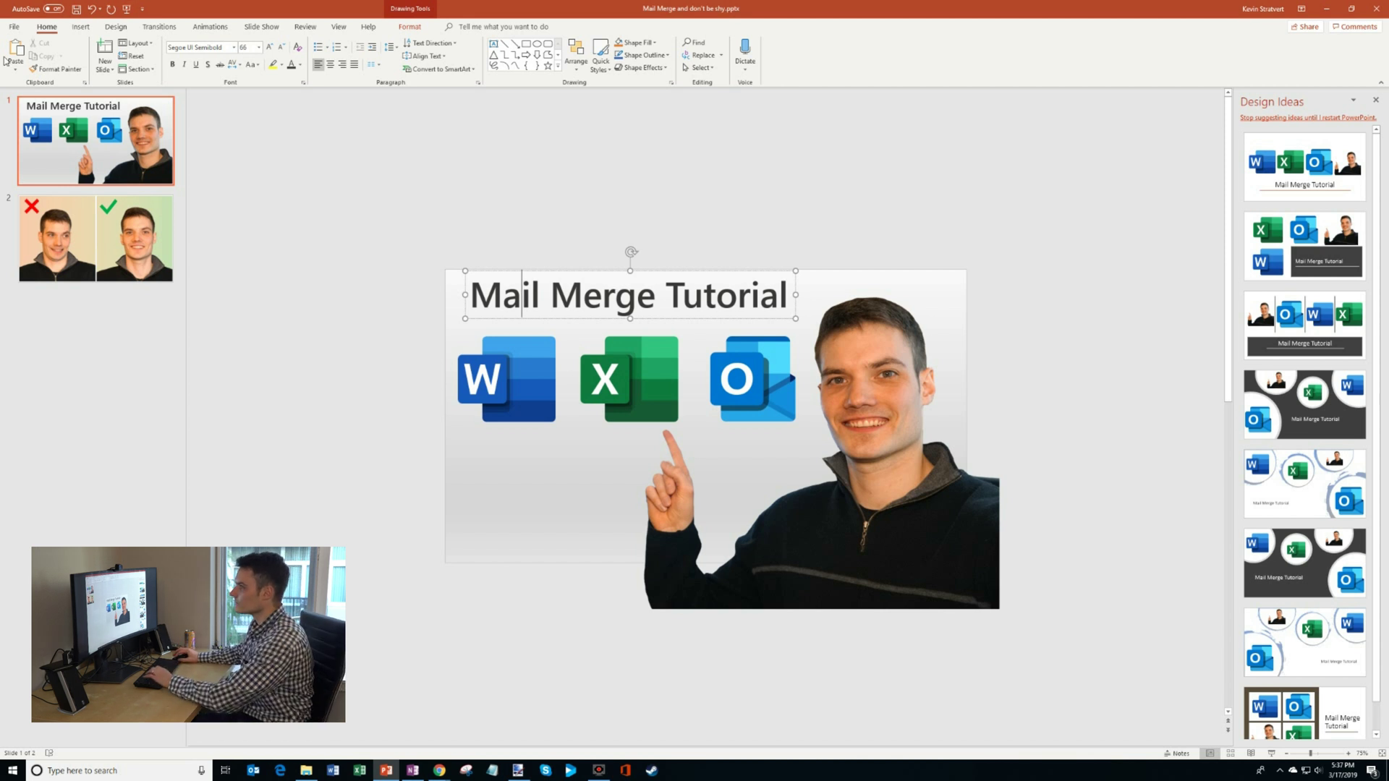
# - Insert a text box above the slide reading 'Mail Merge' and select all its text
pyautogui.click(80, 27)
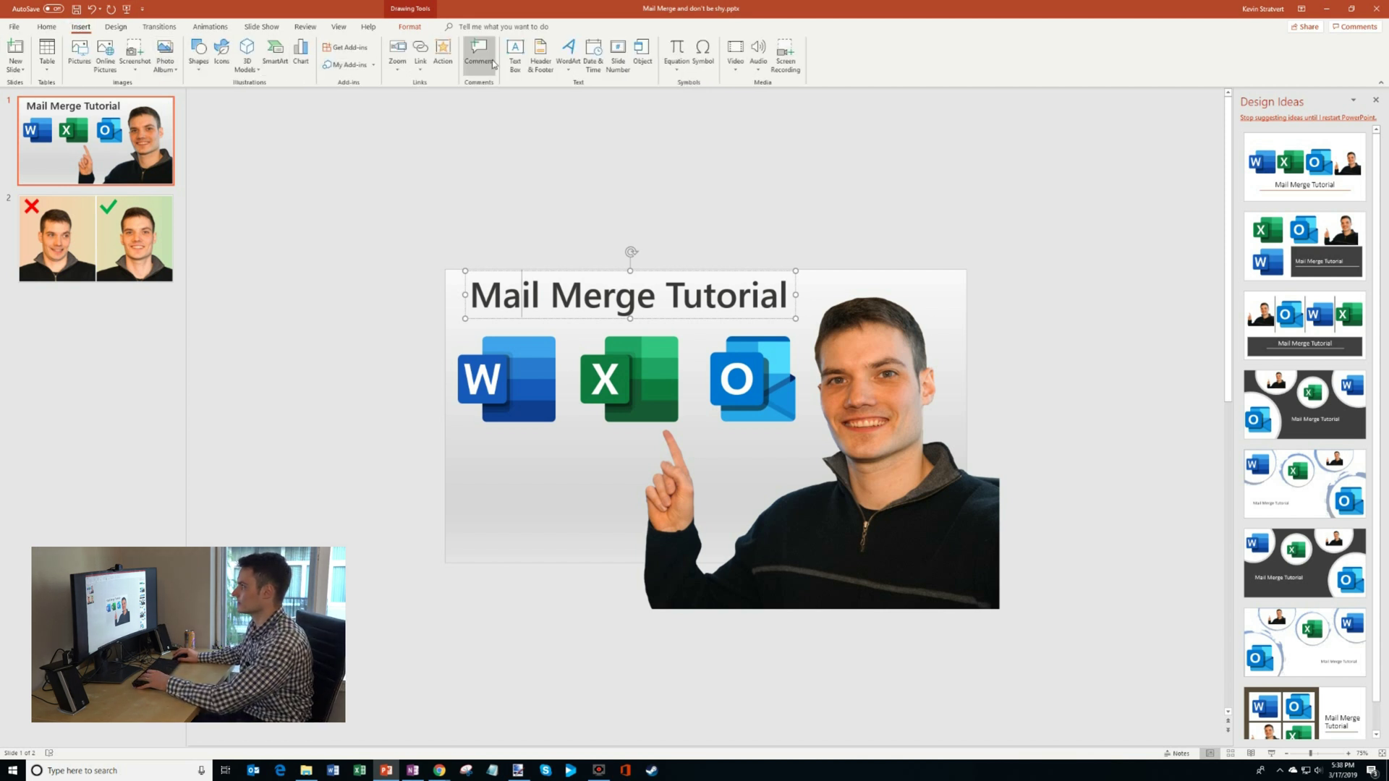
pyautogui.click(513, 55)
pyautogui.click(506, 177)
pyautogui.write('Mai')
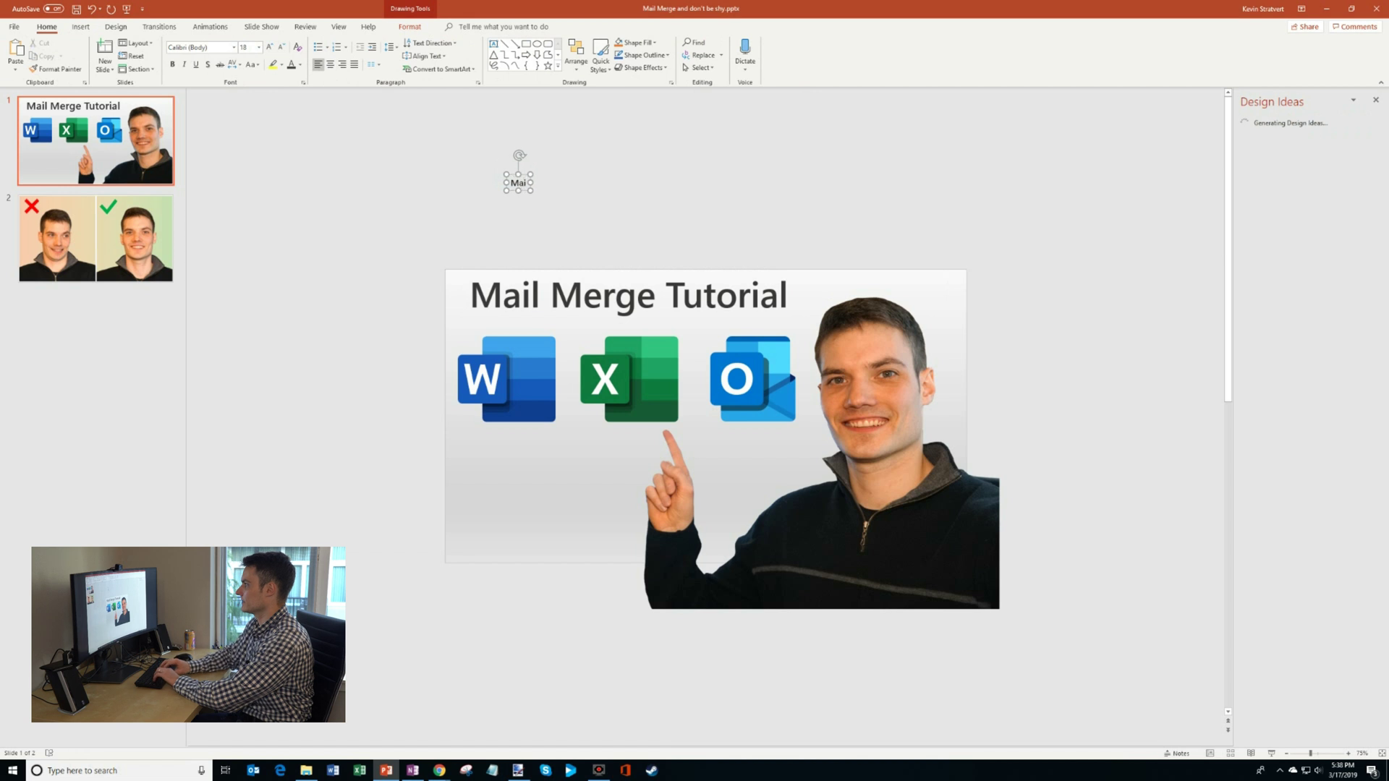
pyautogui.write('l Merge Tutorial')
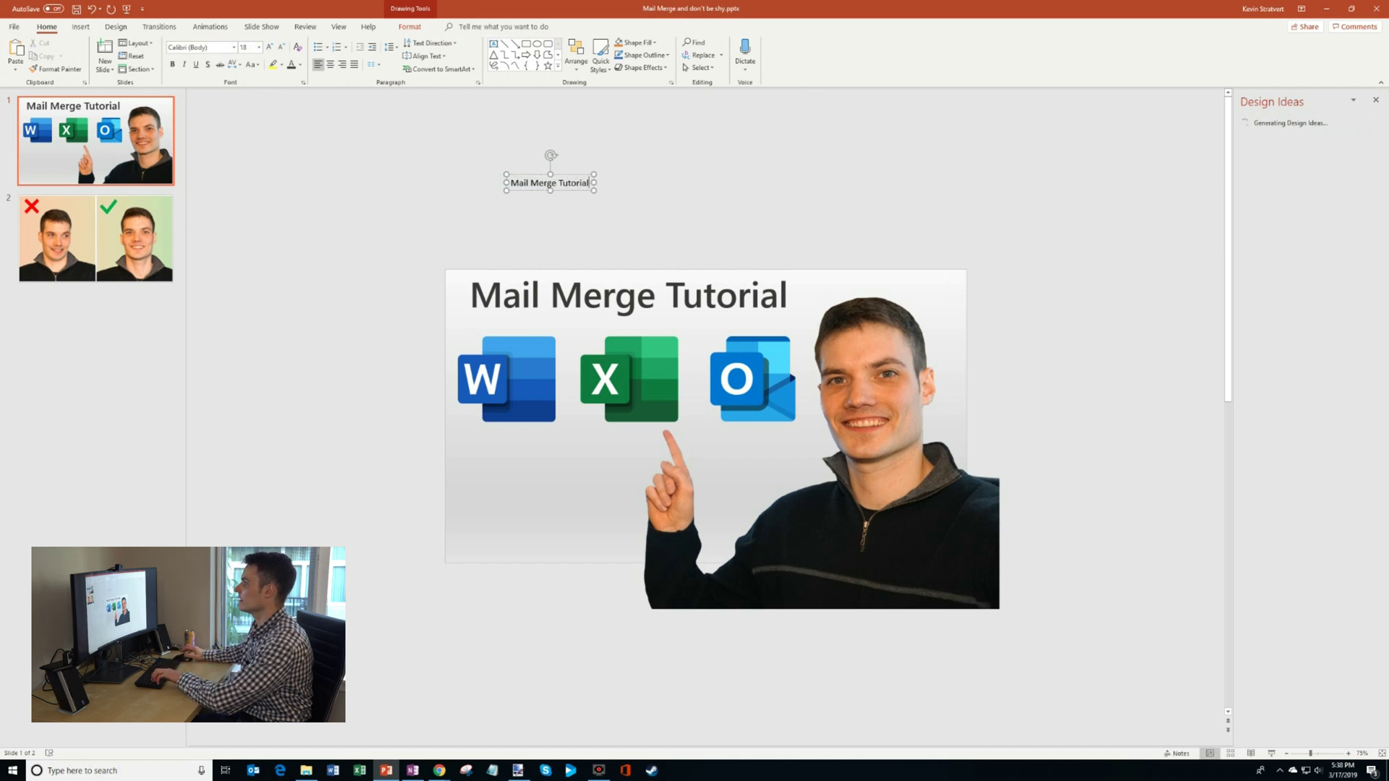
pyautogui.hotkey('ctrl', 'a')
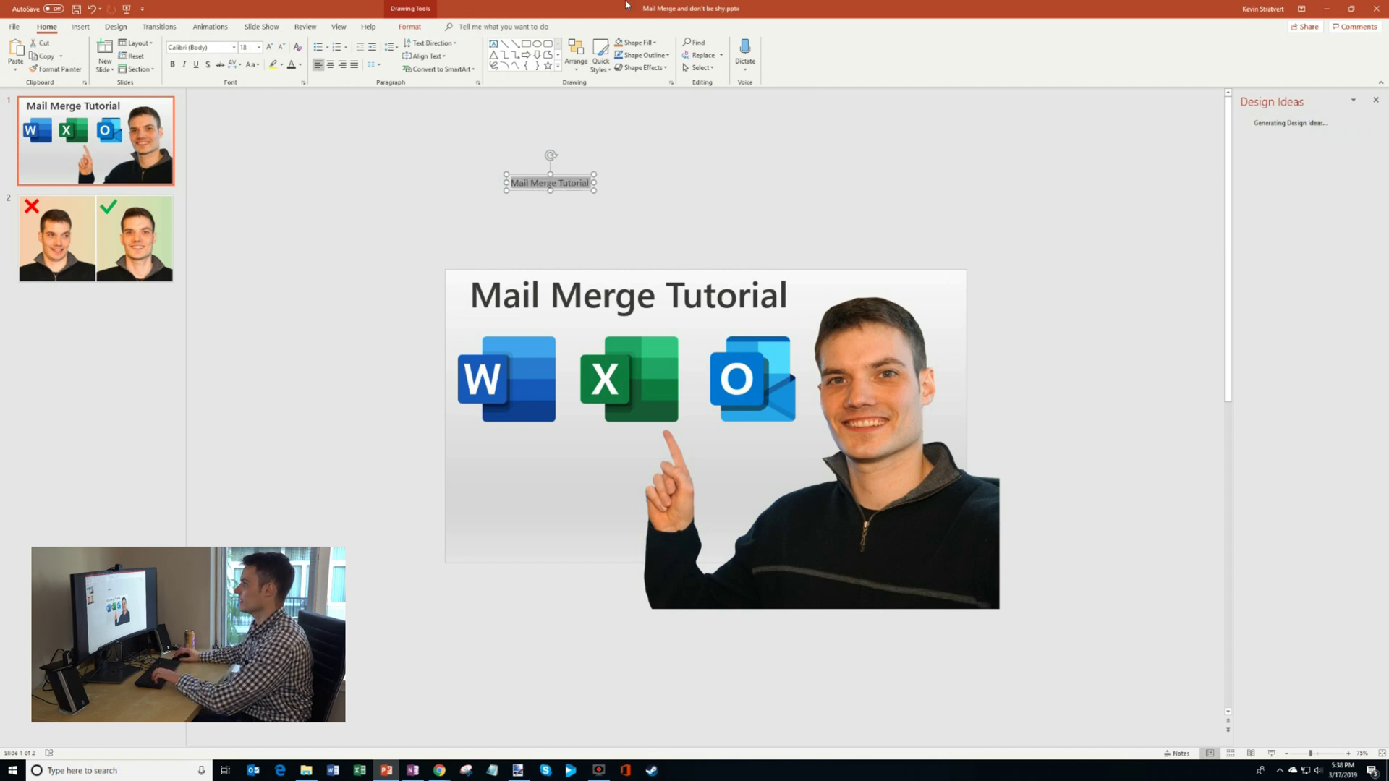
# - Style the text Segoe UI, dark grey, size 66, move it onto the title, then delete it
pyautogui.click(268, 47)
pyautogui.click(269, 47)
pyautogui.click(268, 47)
pyautogui.click(268, 47)
pyautogui.click(268, 47)
pyautogui.click(268, 47)
pyautogui.click(268, 47)
pyautogui.click(191, 47)
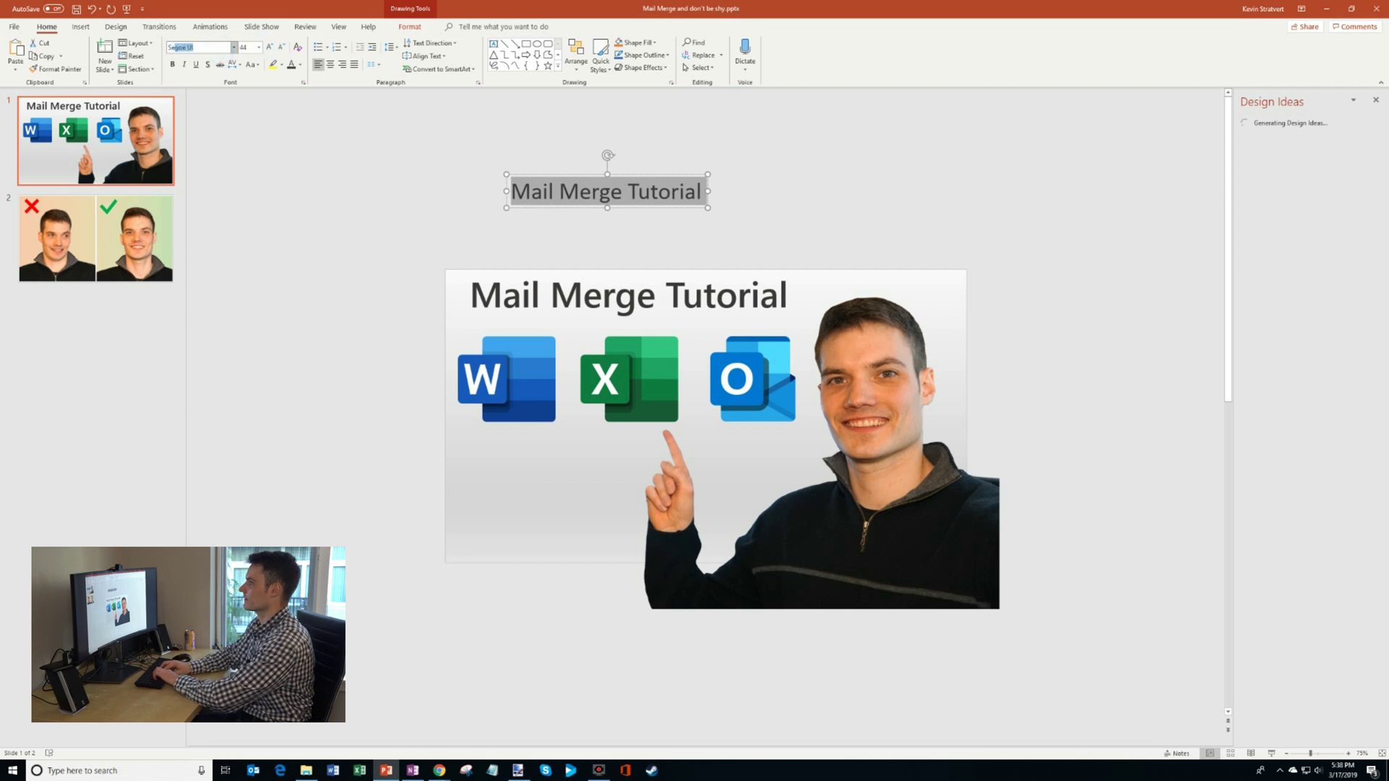
pyautogui.click(300, 64)
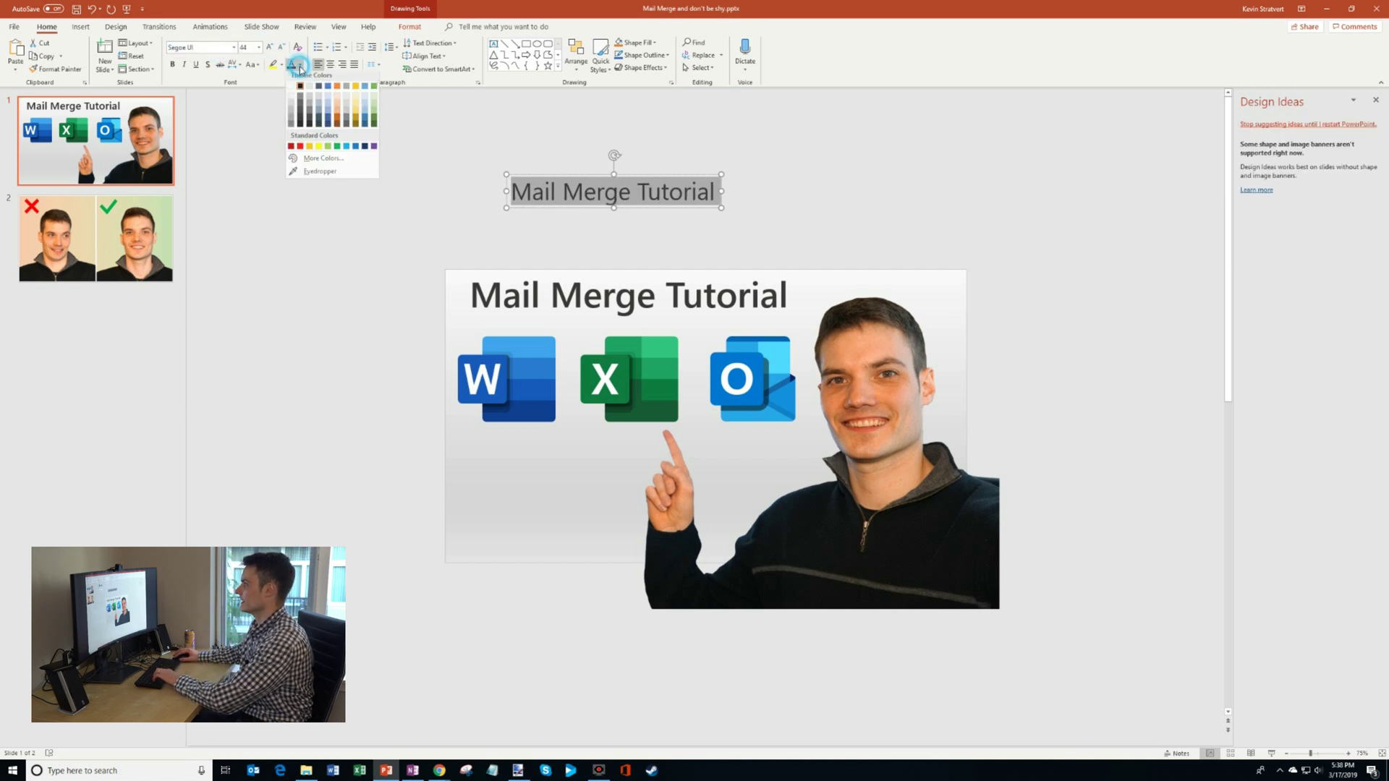
pyautogui.click(302, 117)
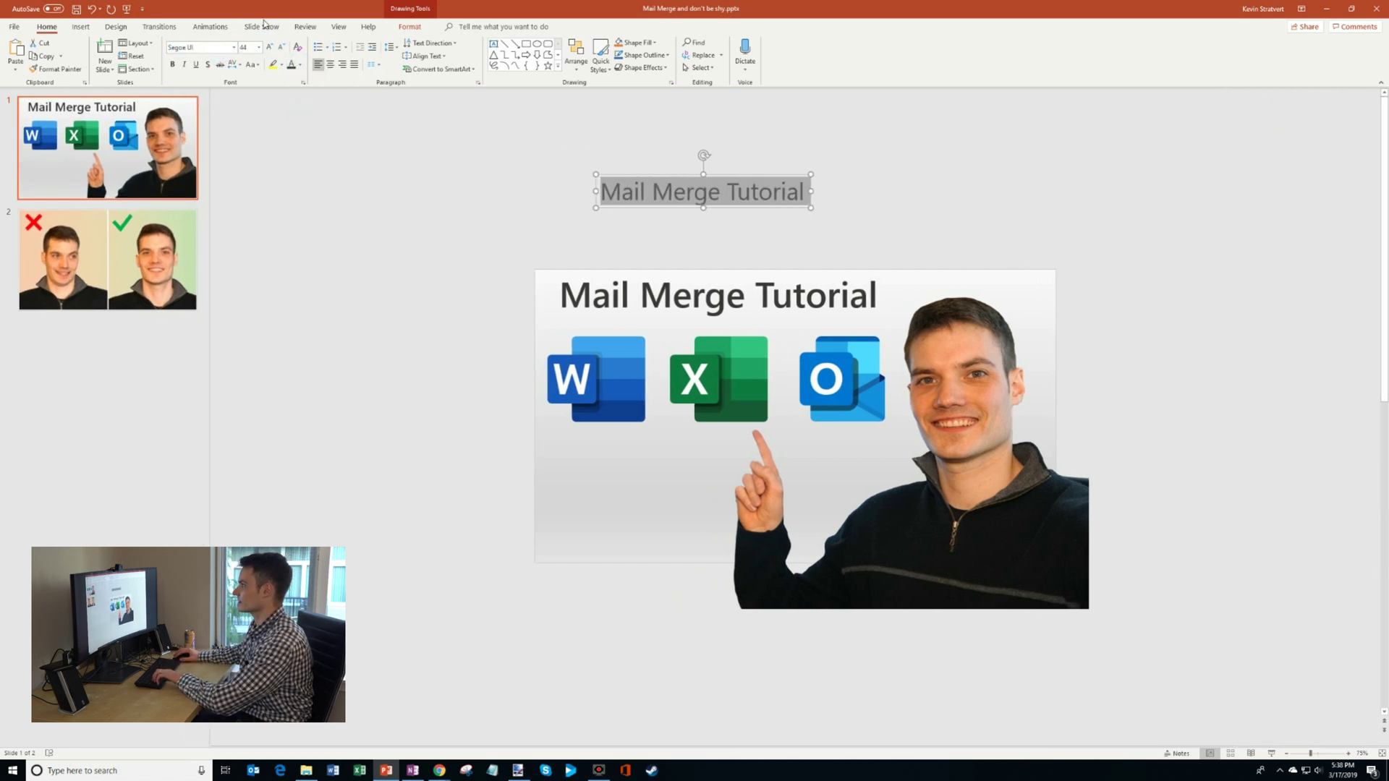
pyautogui.click(271, 47)
pyautogui.click(271, 47)
pyautogui.click(271, 47)
pyautogui.click(272, 47)
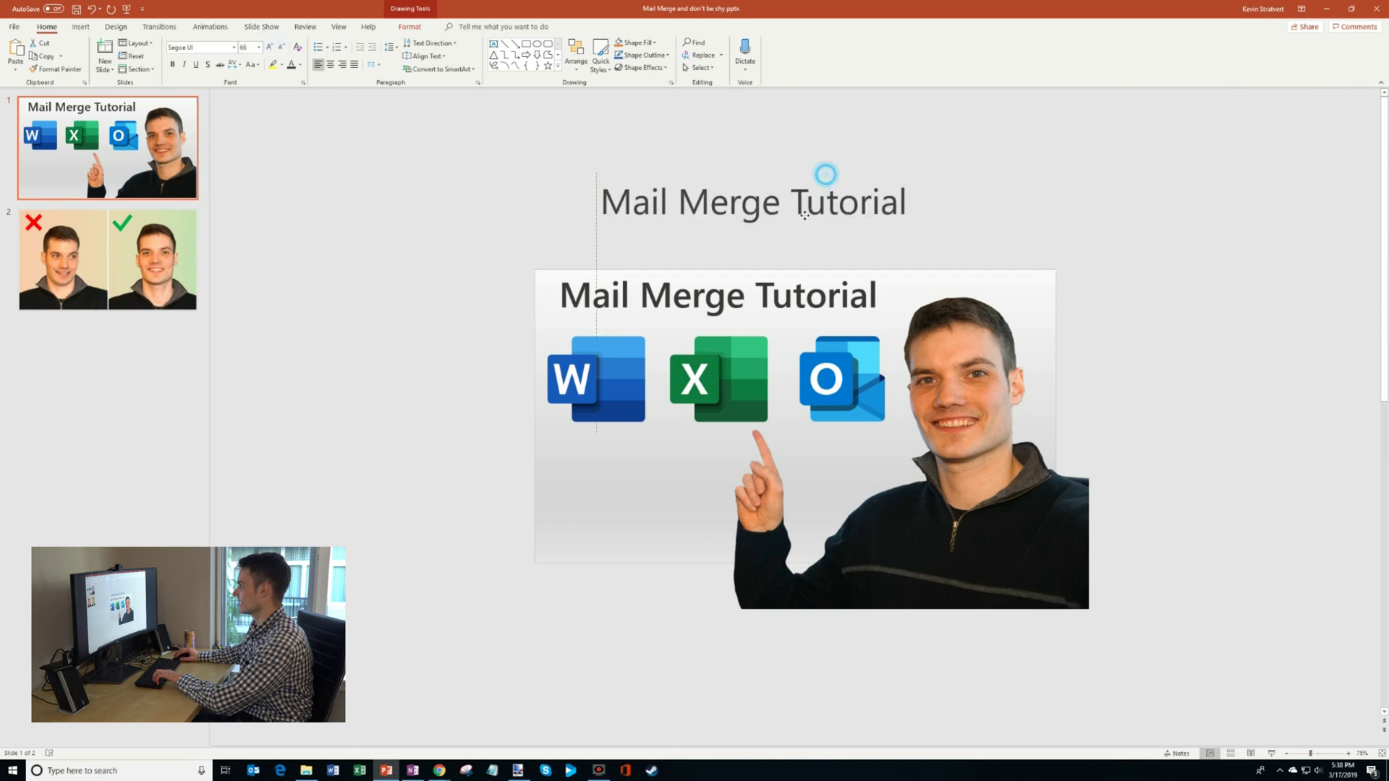
pyautogui.moveTo(826, 178); pyautogui.dragTo(759, 217)
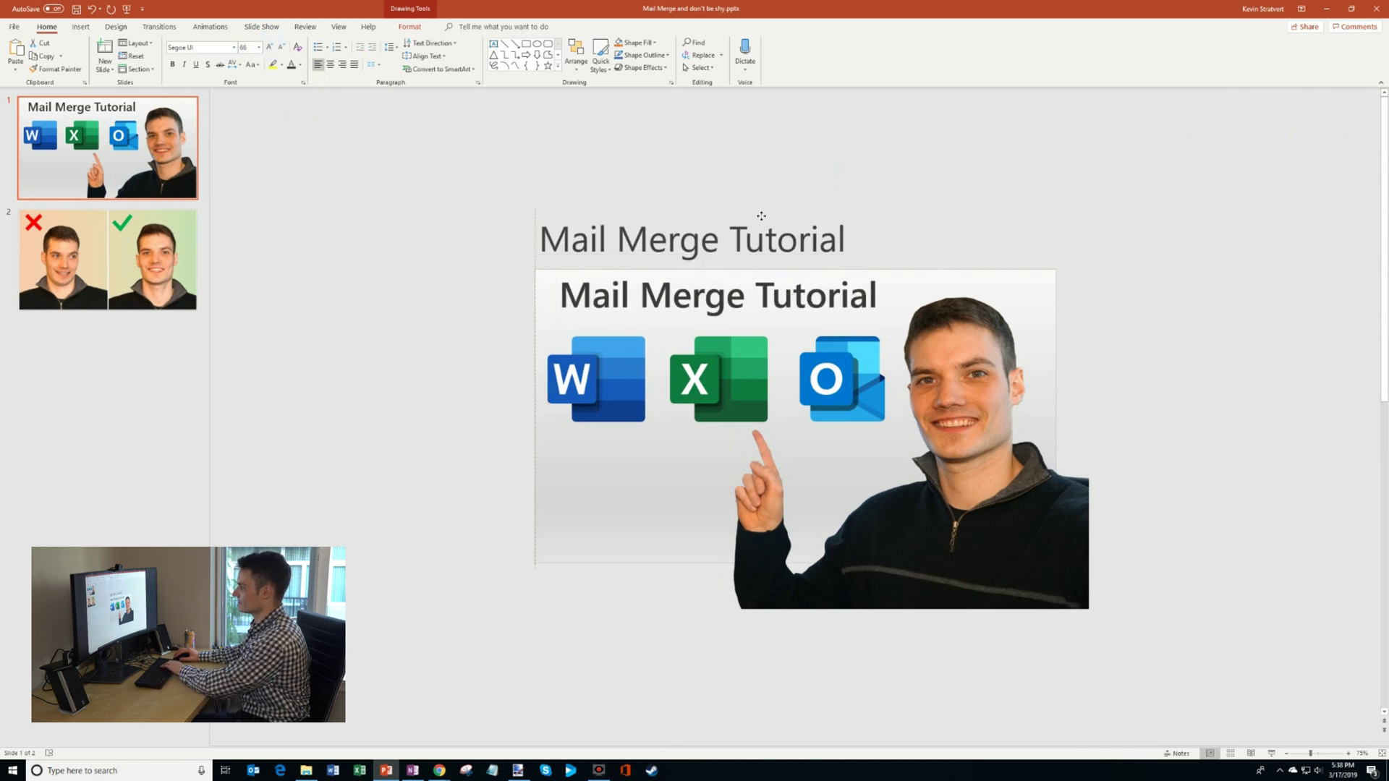
pyautogui.press('Delete')
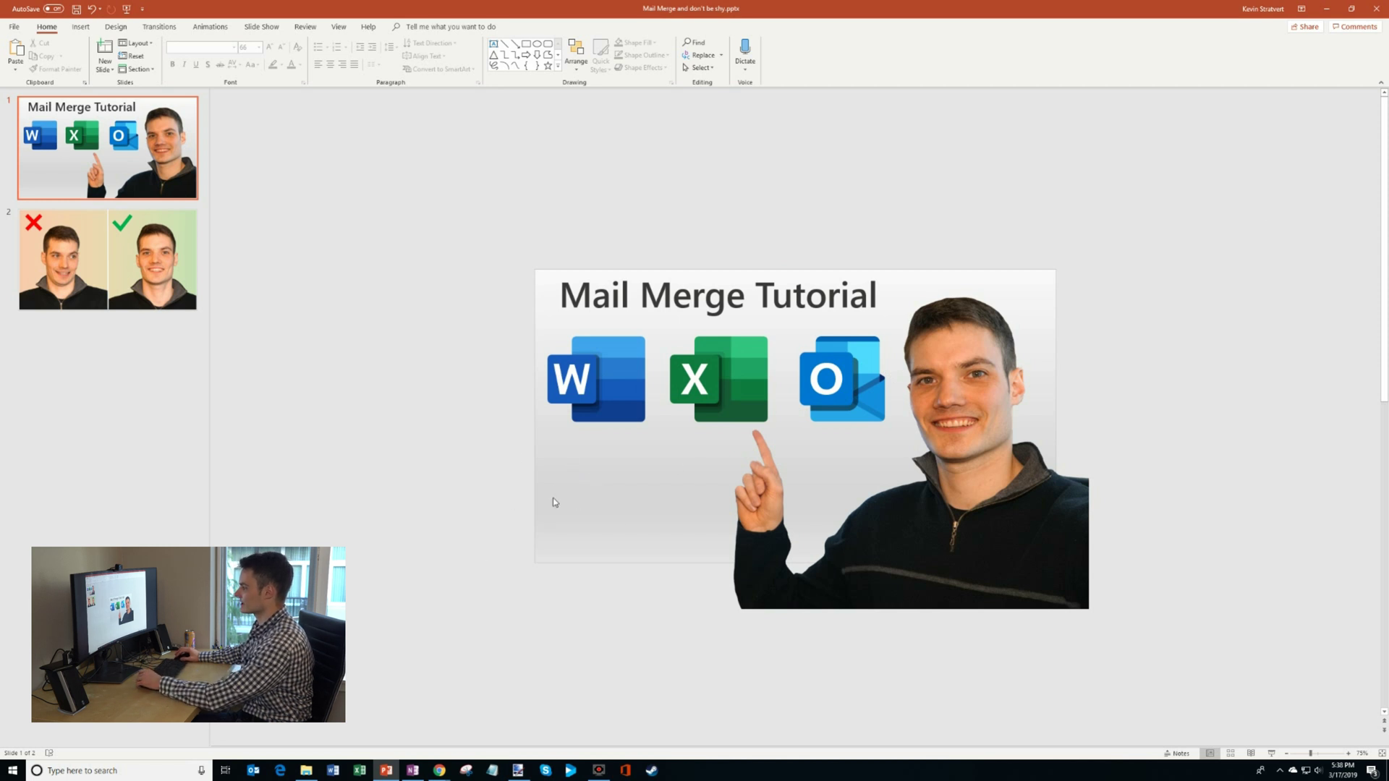
# - In Format Background, try the blue radial preset gradient, then a yellow preset gradient
pyautogui.click(115, 27)
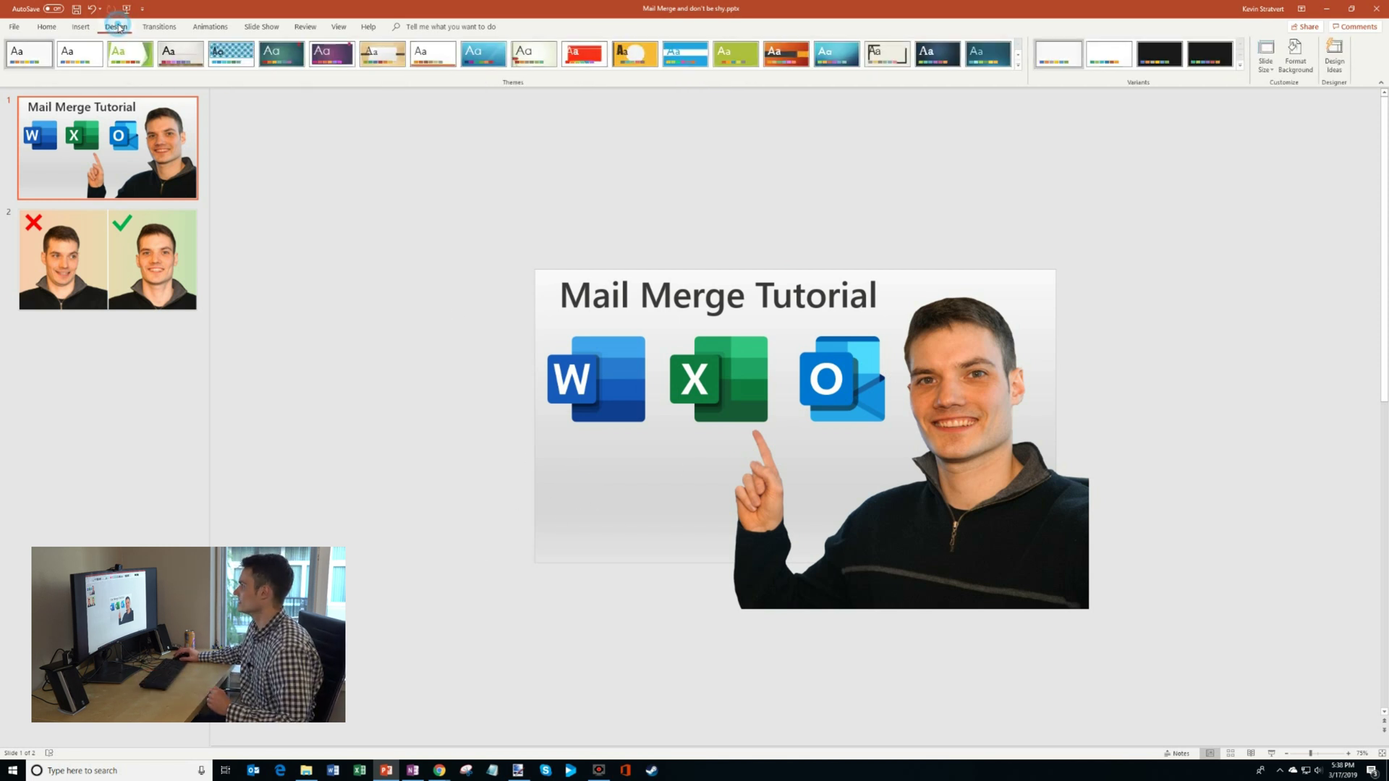
pyautogui.click(1307, 71)
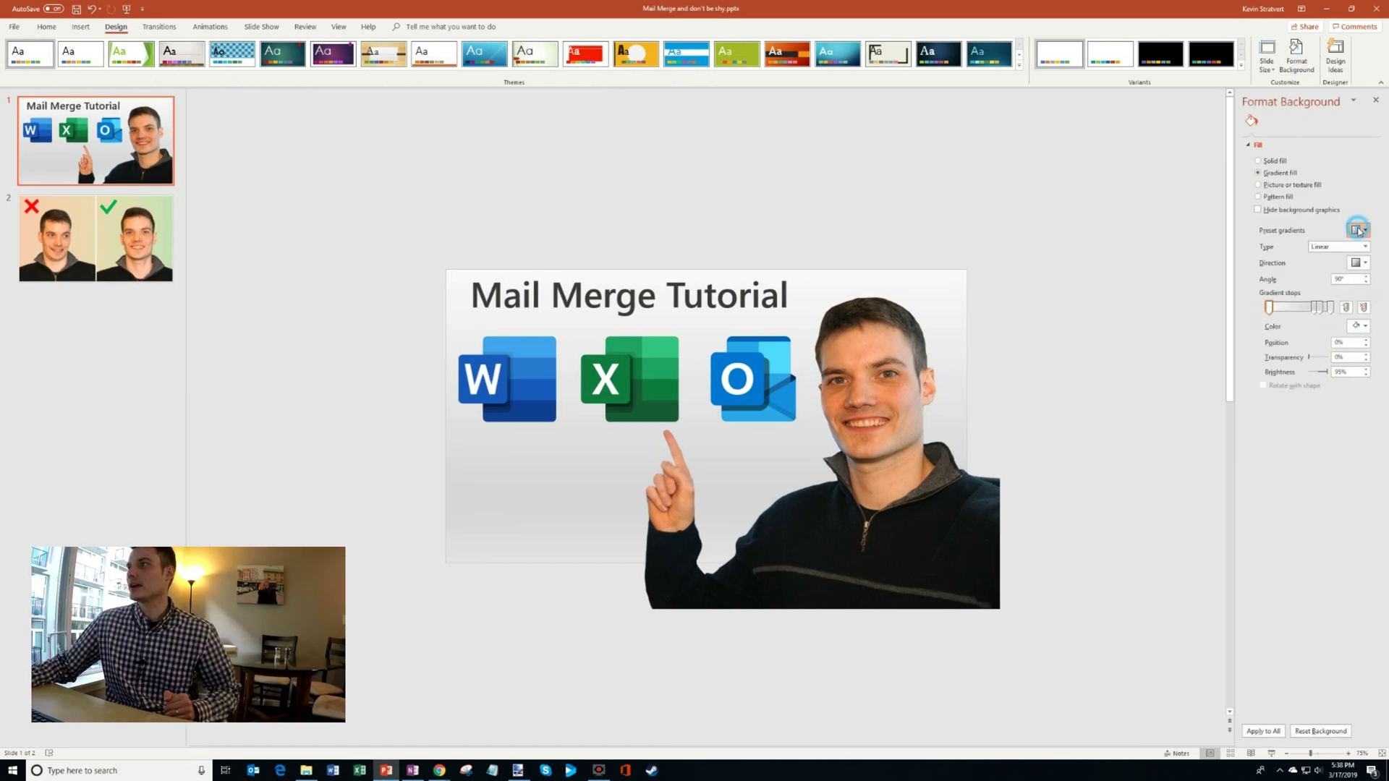
pyautogui.click(1356, 230)
pyautogui.click(1350, 272)
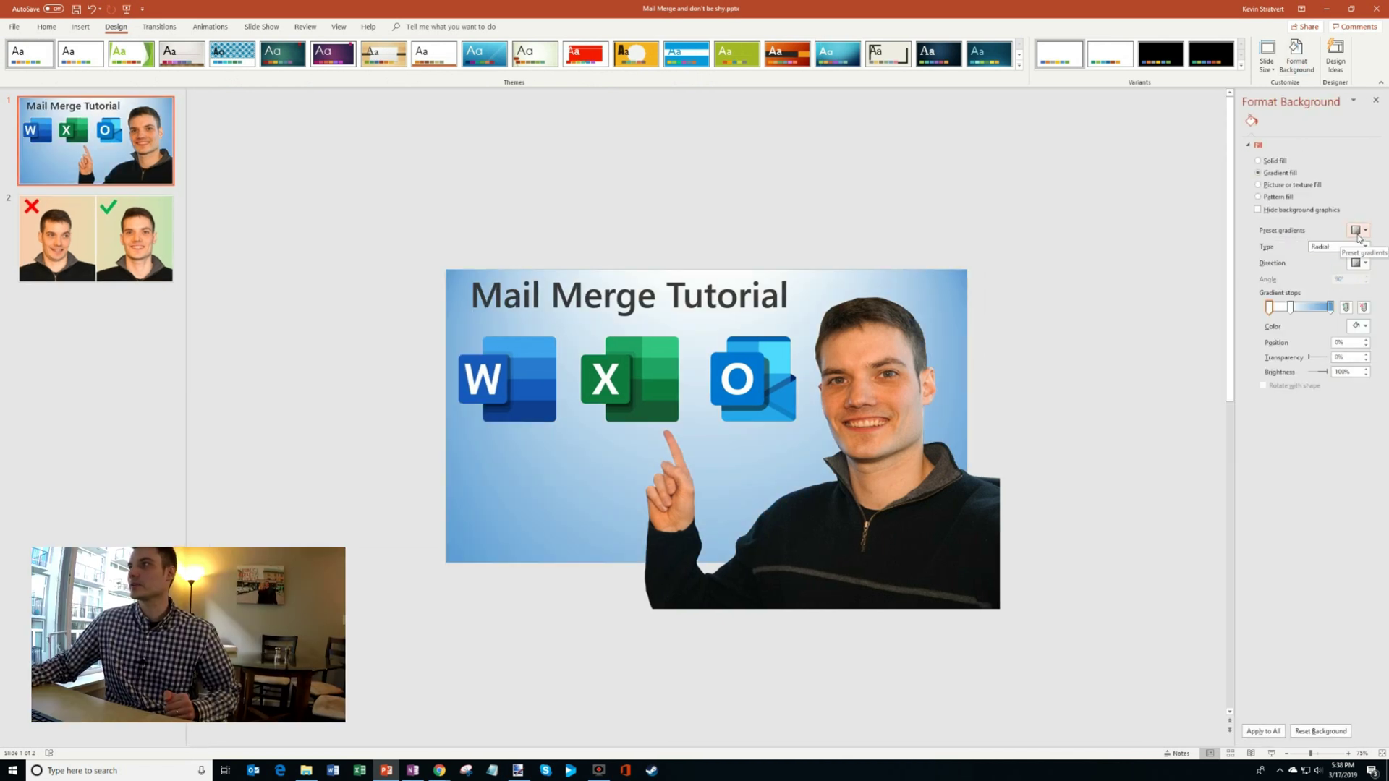
pyautogui.click(1356, 230)
pyautogui.click(1325, 281)
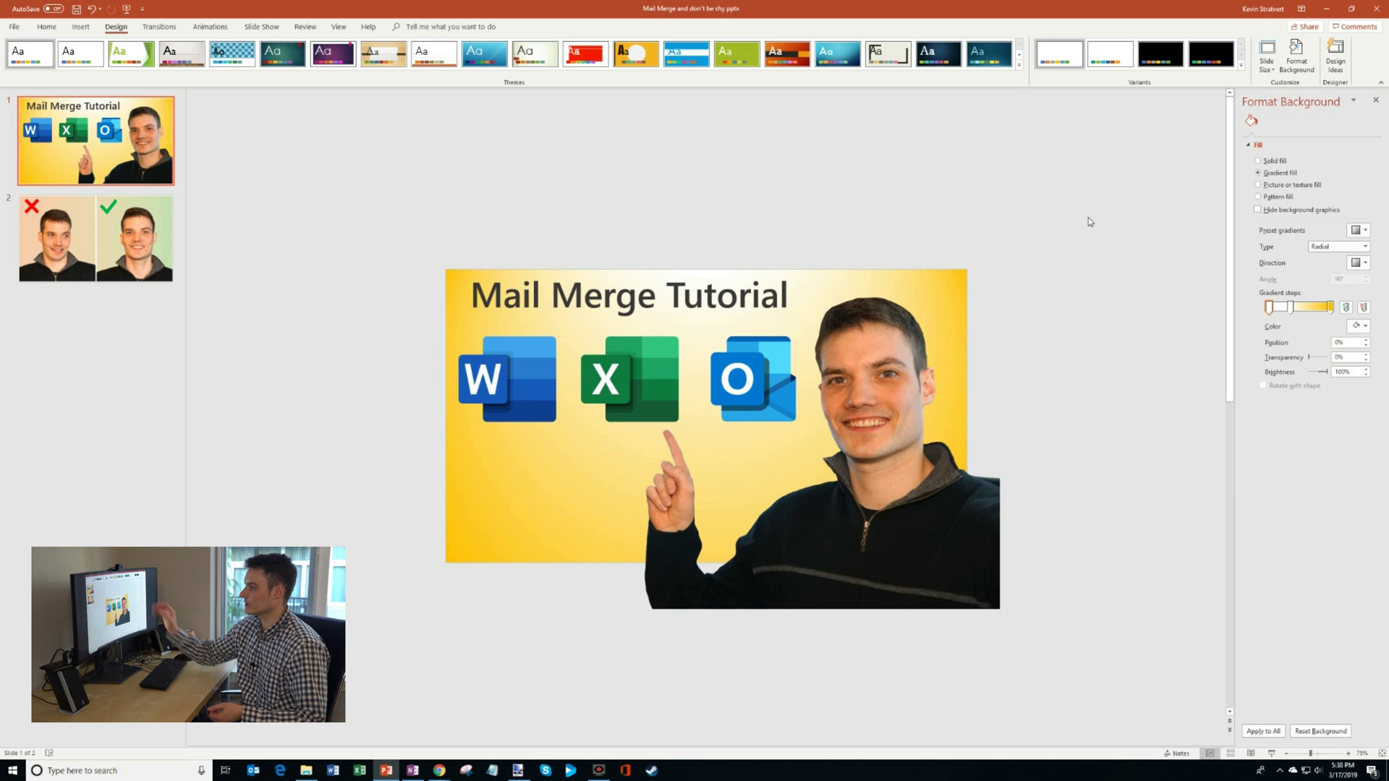
# - Undo the trial background changes and apply the blue radial preset gradient
pyautogui.hotkey('ctrl', 'z')
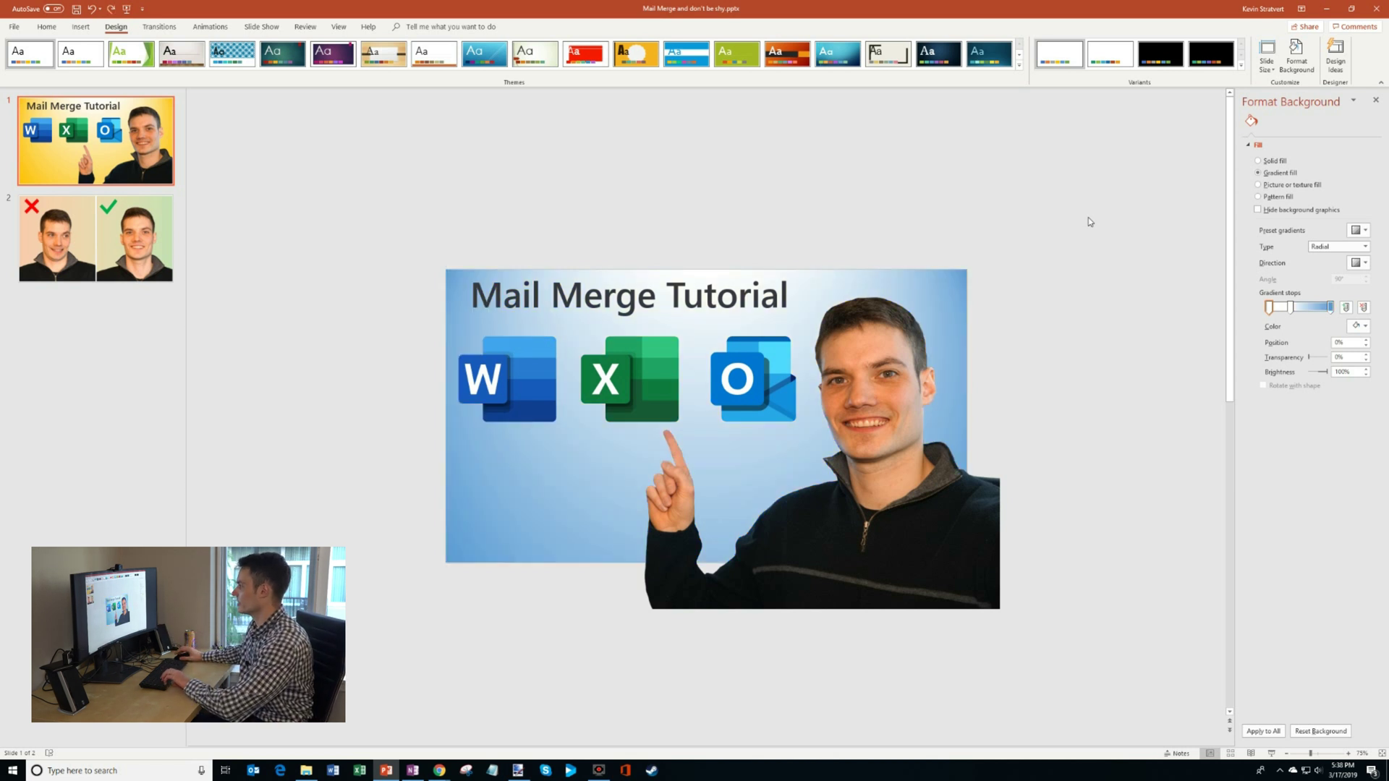
pyautogui.hotkey('ctrl', 'z')
pyautogui.click(1357, 230)
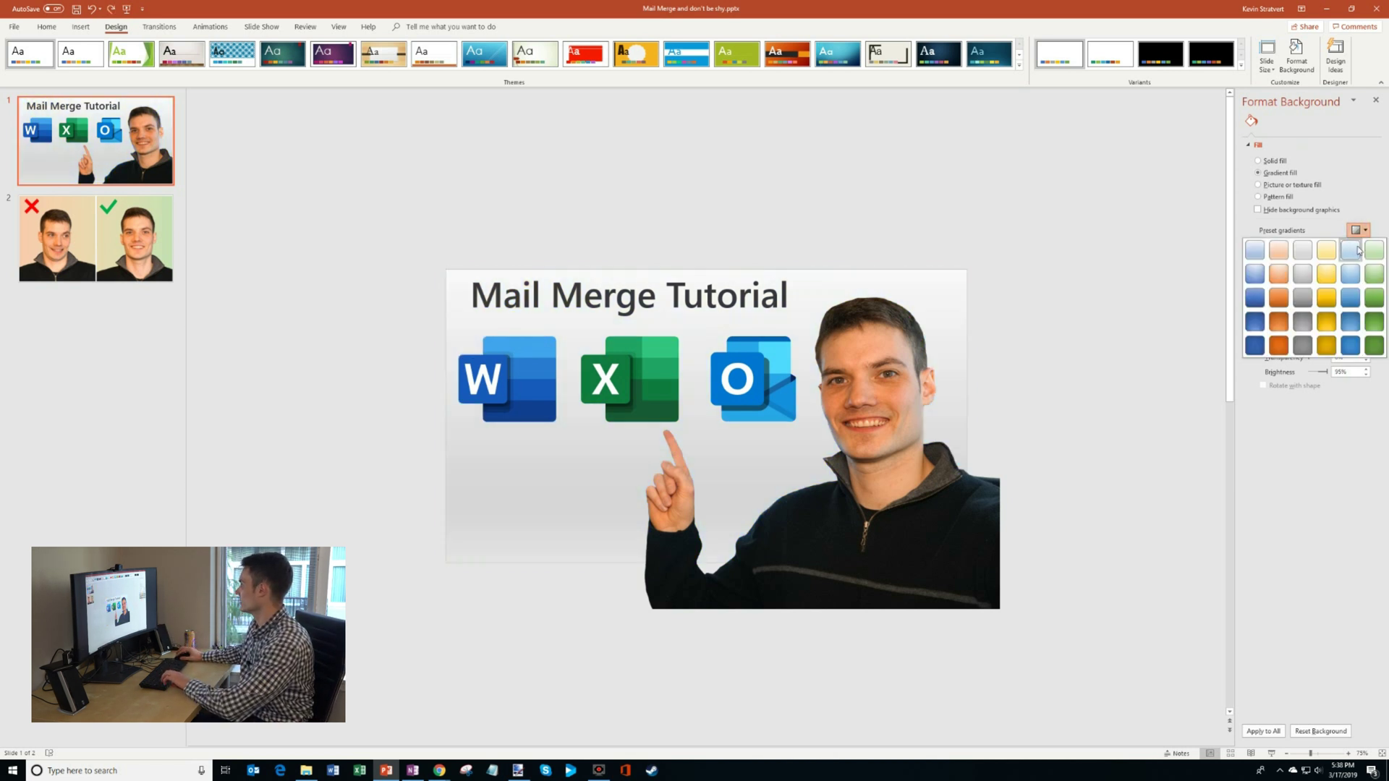
pyautogui.click(1351, 280)
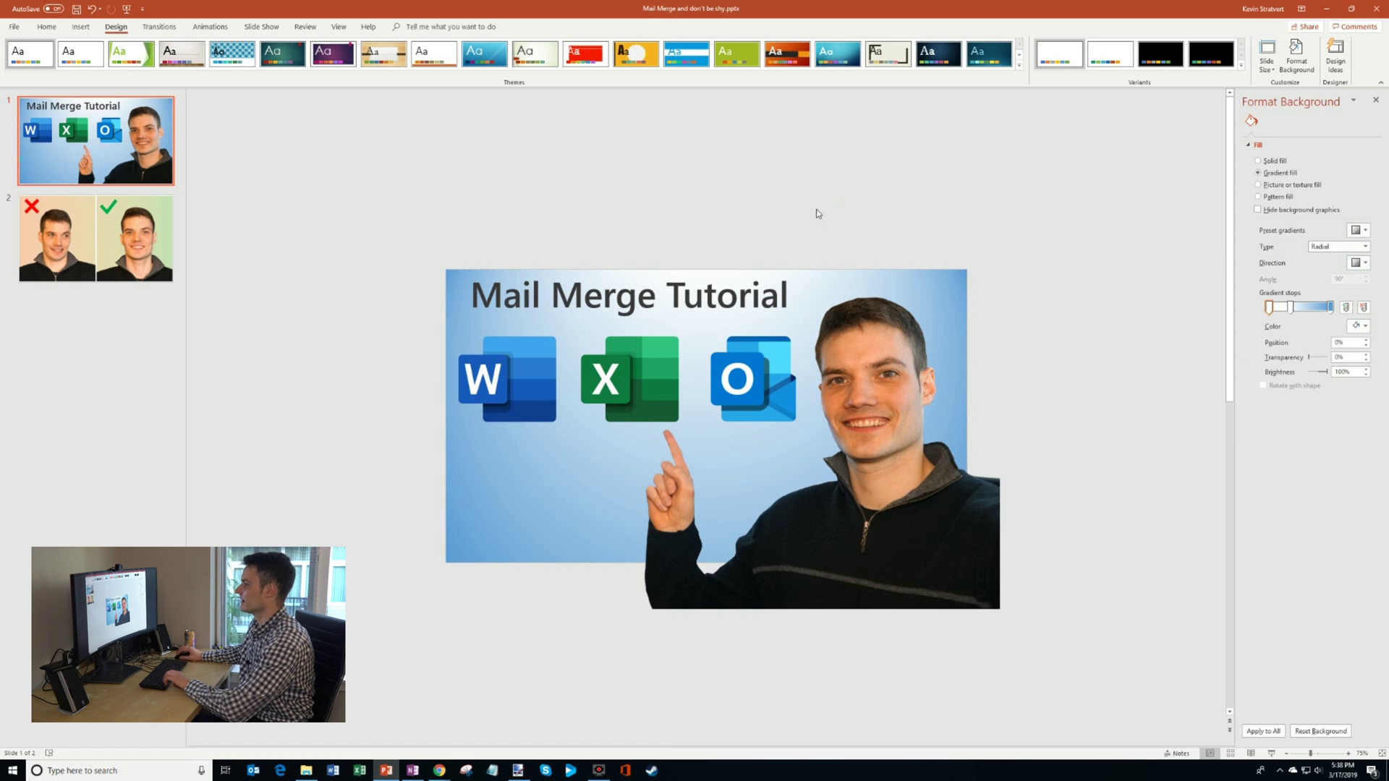
pyautogui.click(94, 222)
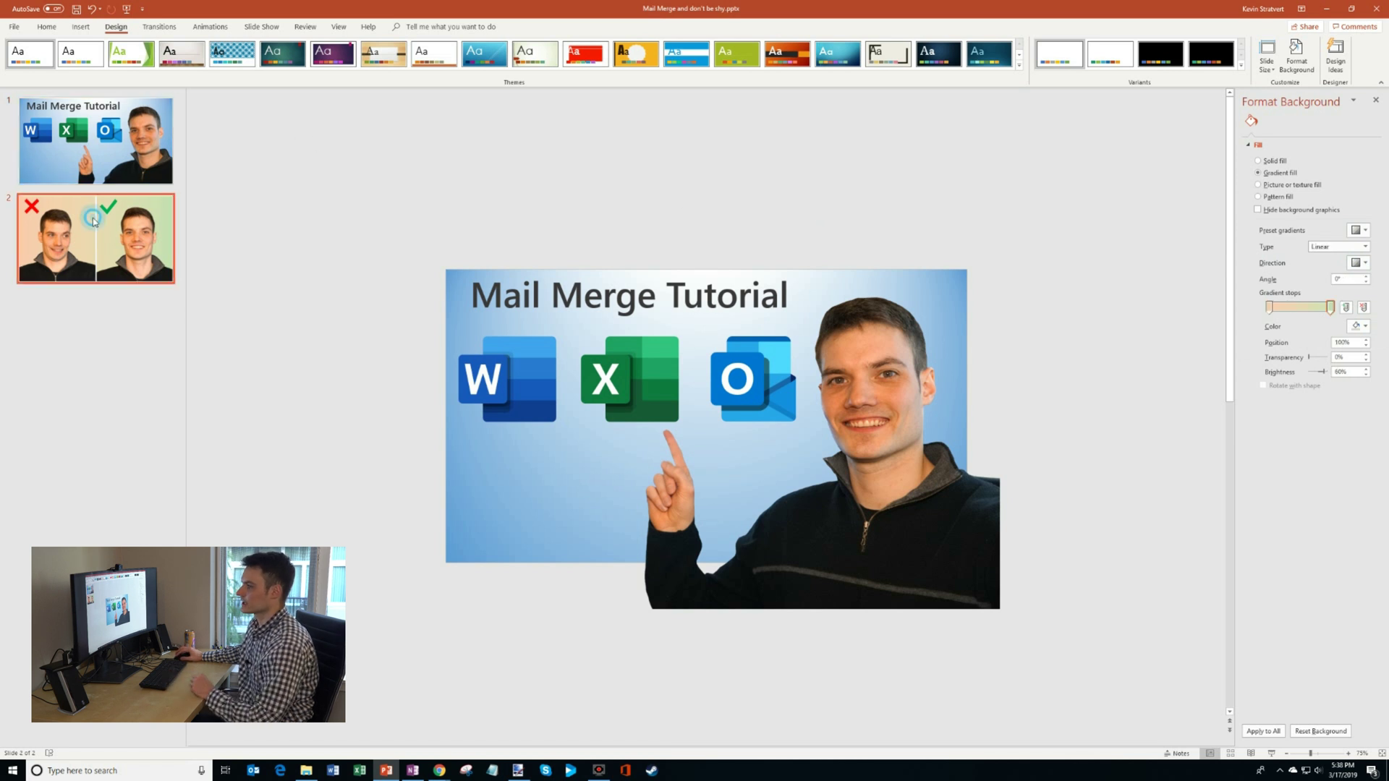
pyautogui.click(559, 354)
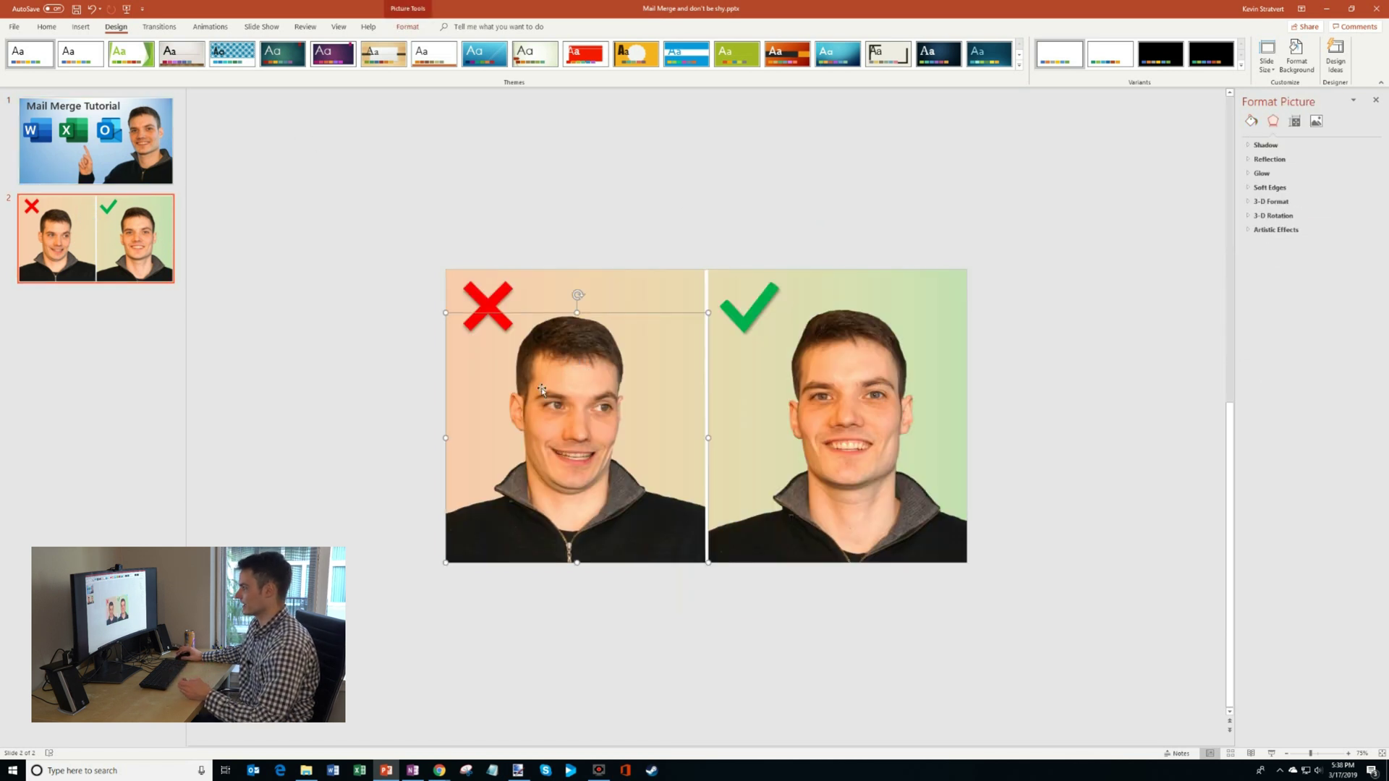
pyautogui.click(872, 391)
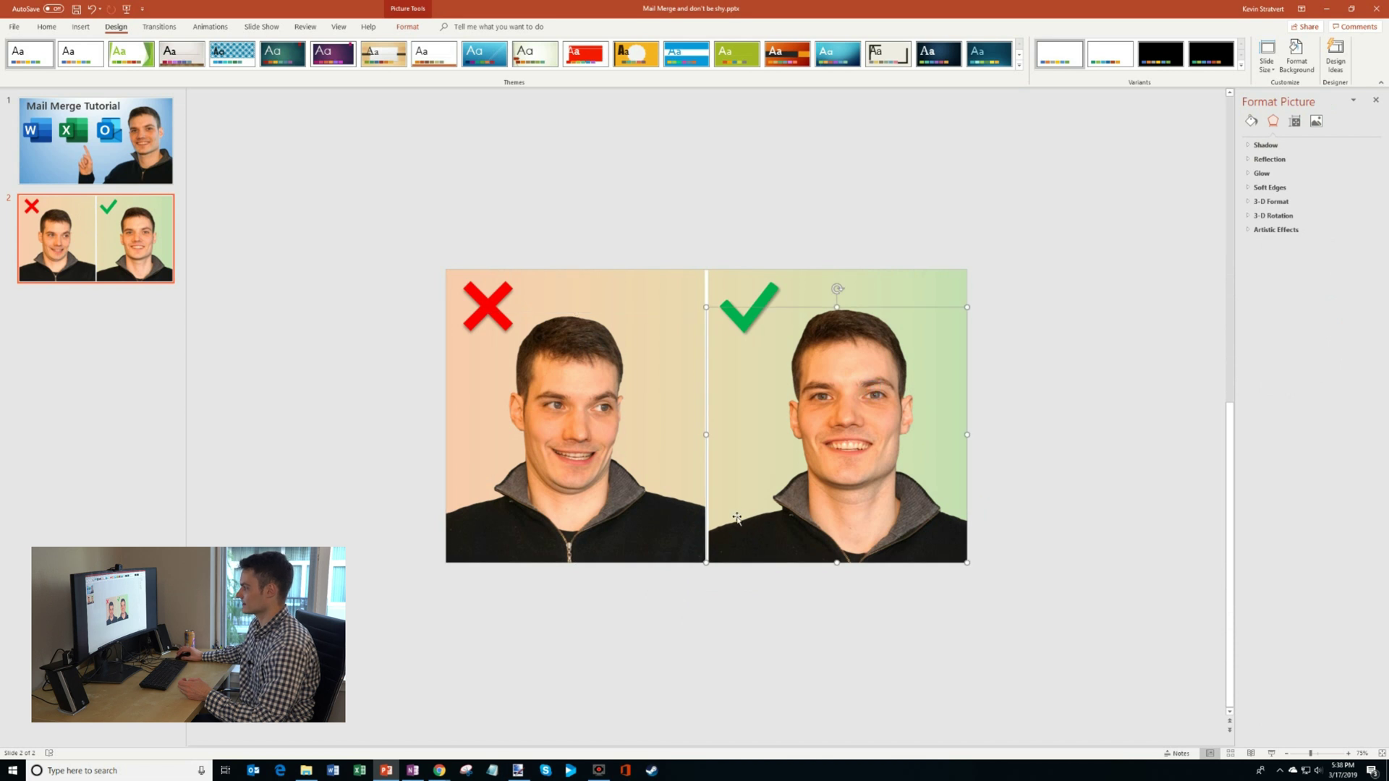
pyautogui.click(760, 297)
pyautogui.click(477, 293)
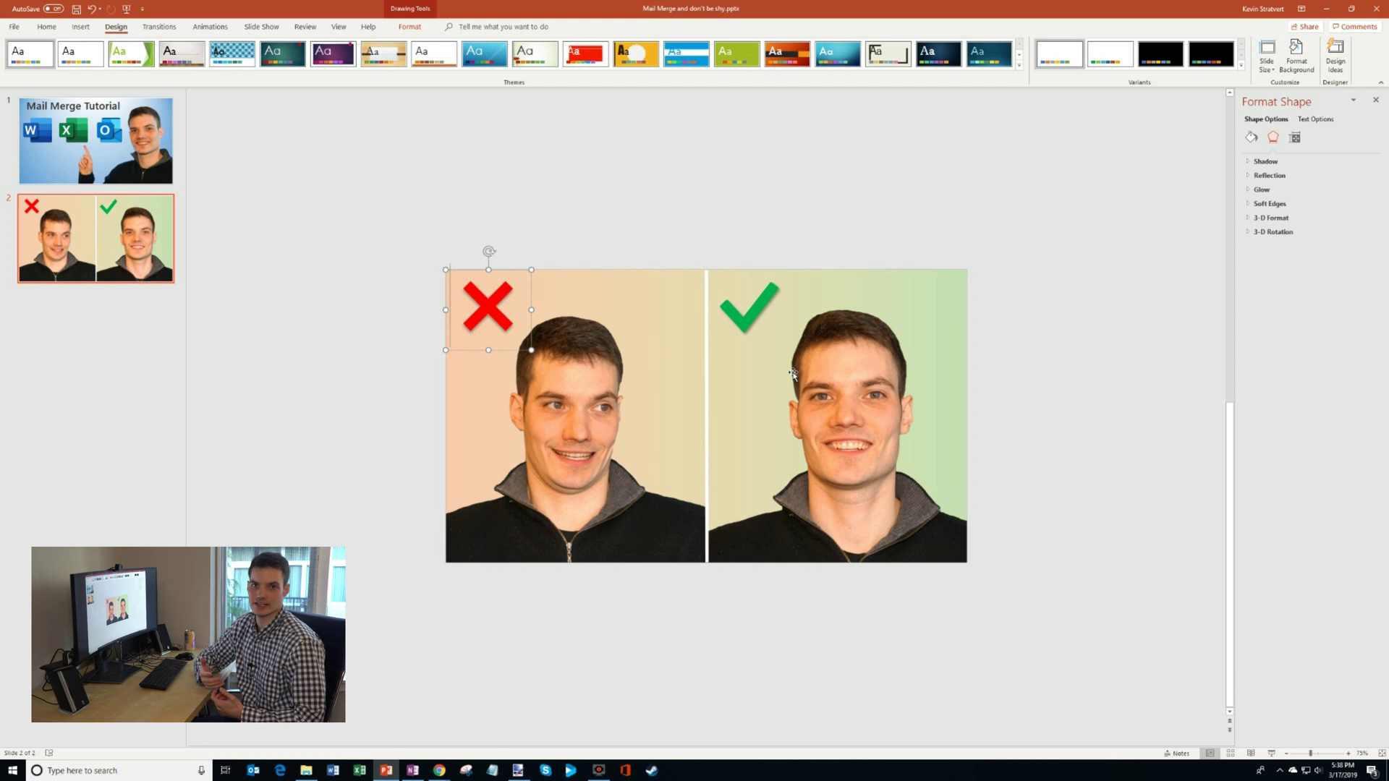
pyautogui.click(781, 175)
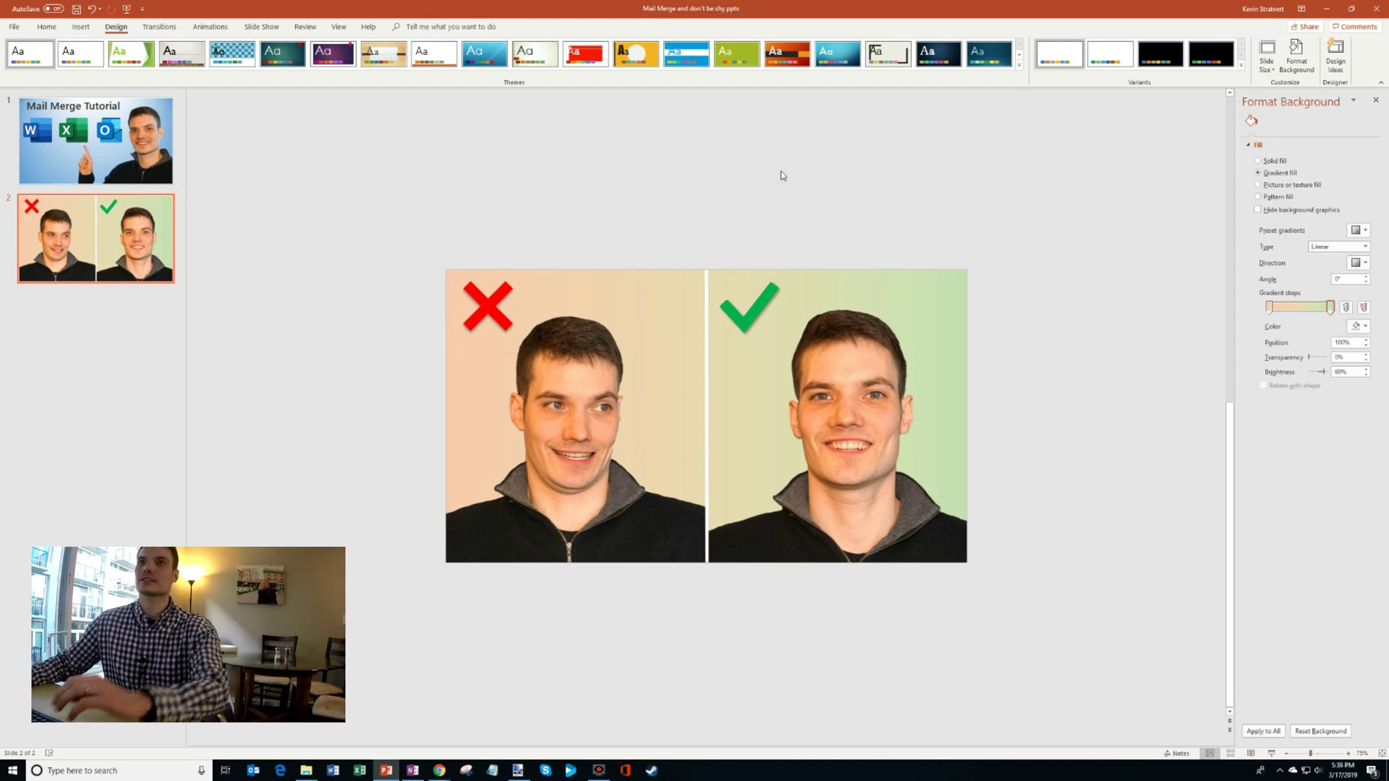
pyautogui.click(102, 101)
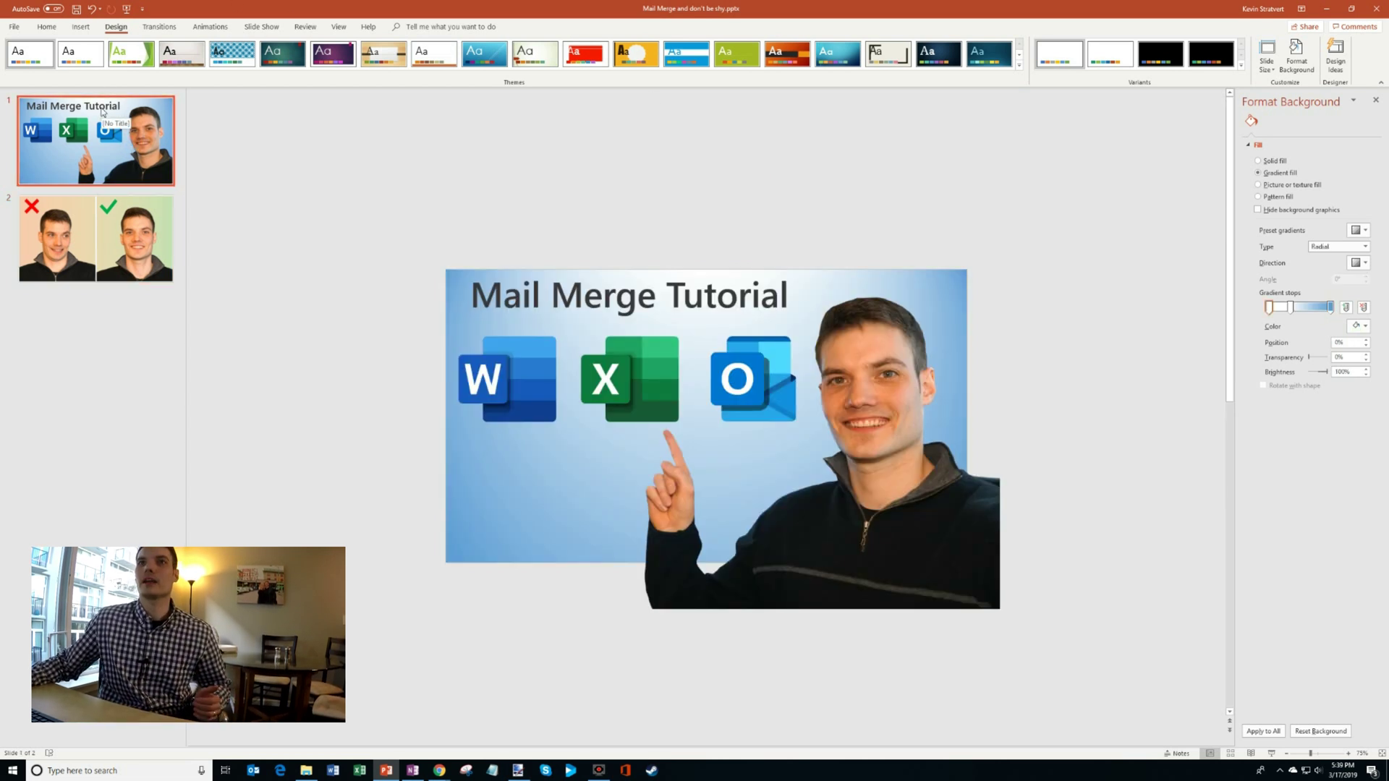
# - In File > Save As, set the save type to JPEG File Interchange Format (*.jpg)
pyautogui.click(15, 31)
pyautogui.click(32, 171)
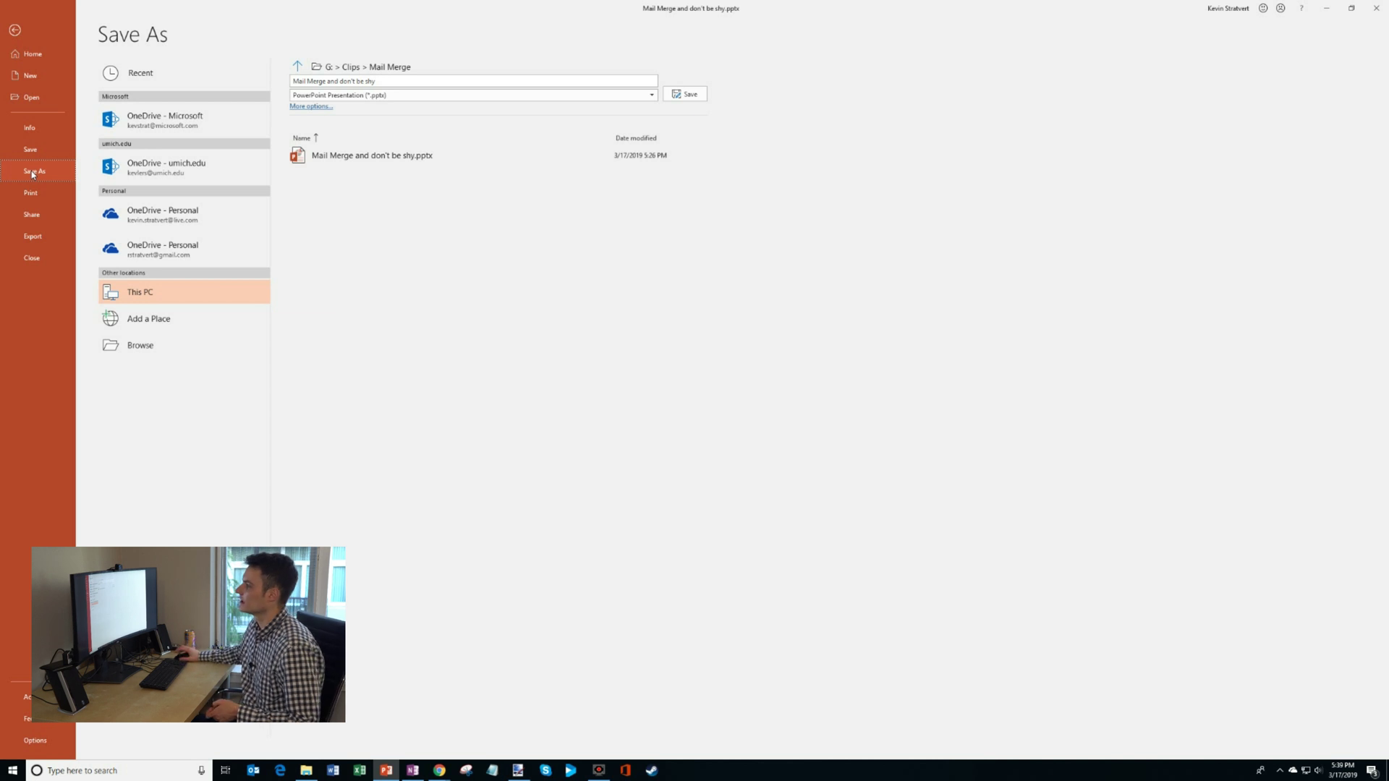
pyautogui.click(410, 96)
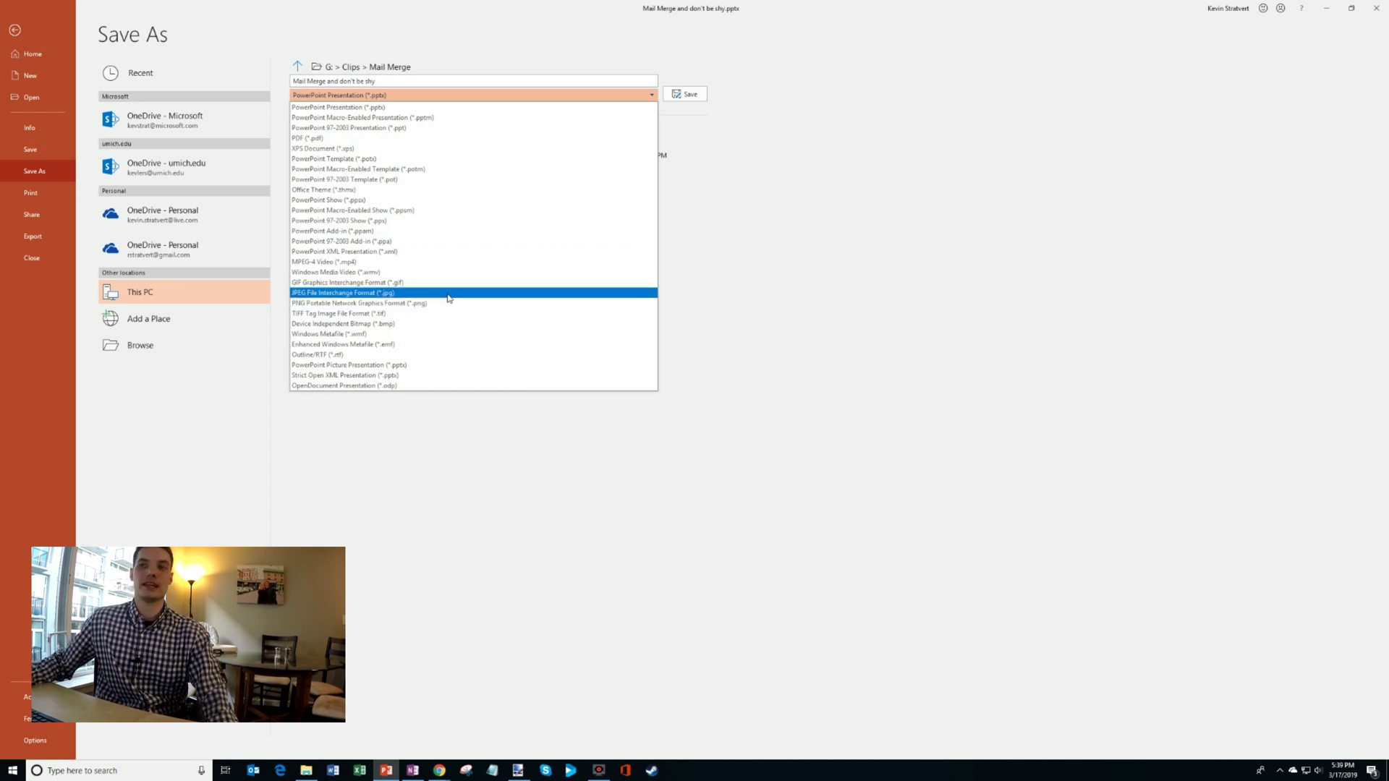
pyautogui.click(448, 295)
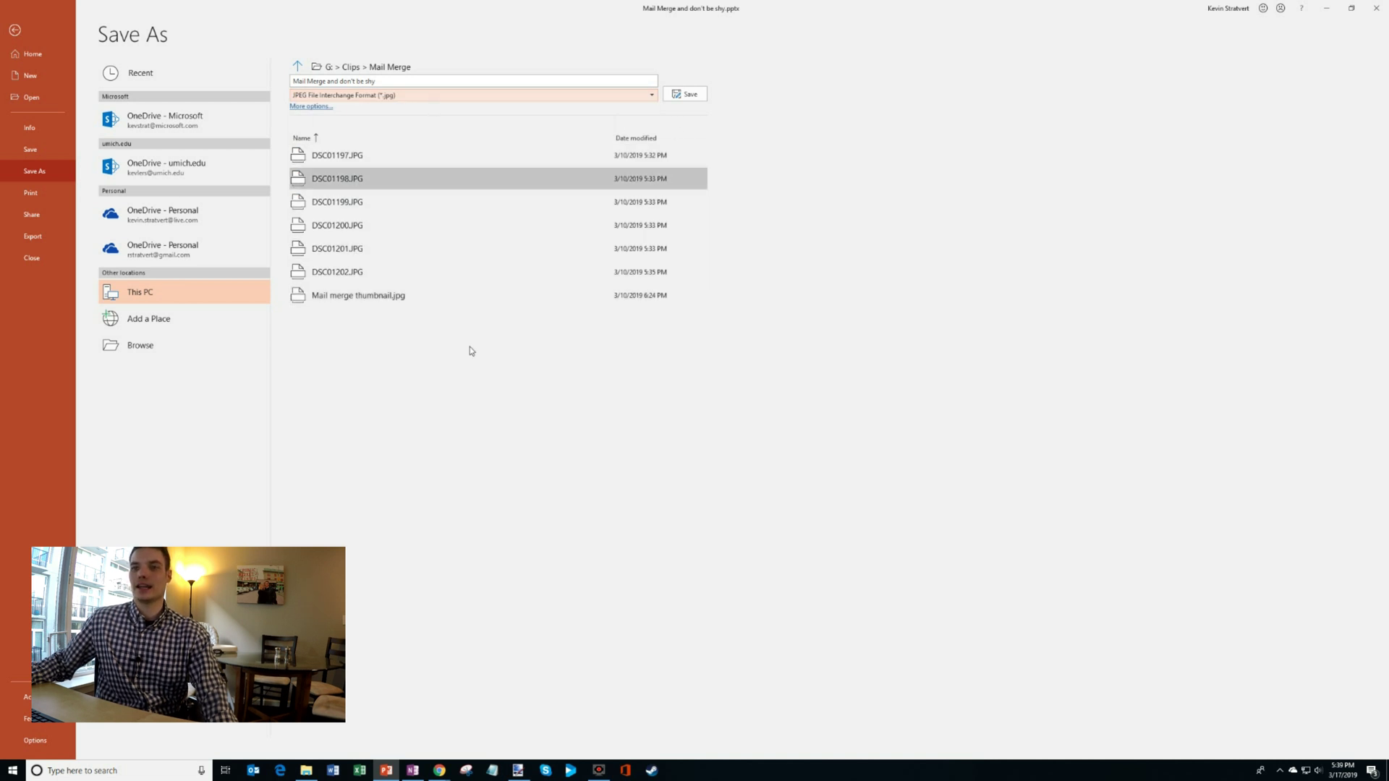
# - Open Mail merge thumbnail.jpg in Photos from the Mail Merge folder in File Explorer
pyautogui.click(307, 771)
pyautogui.click(564, 521)
pyautogui.doubleClick(415, 369)
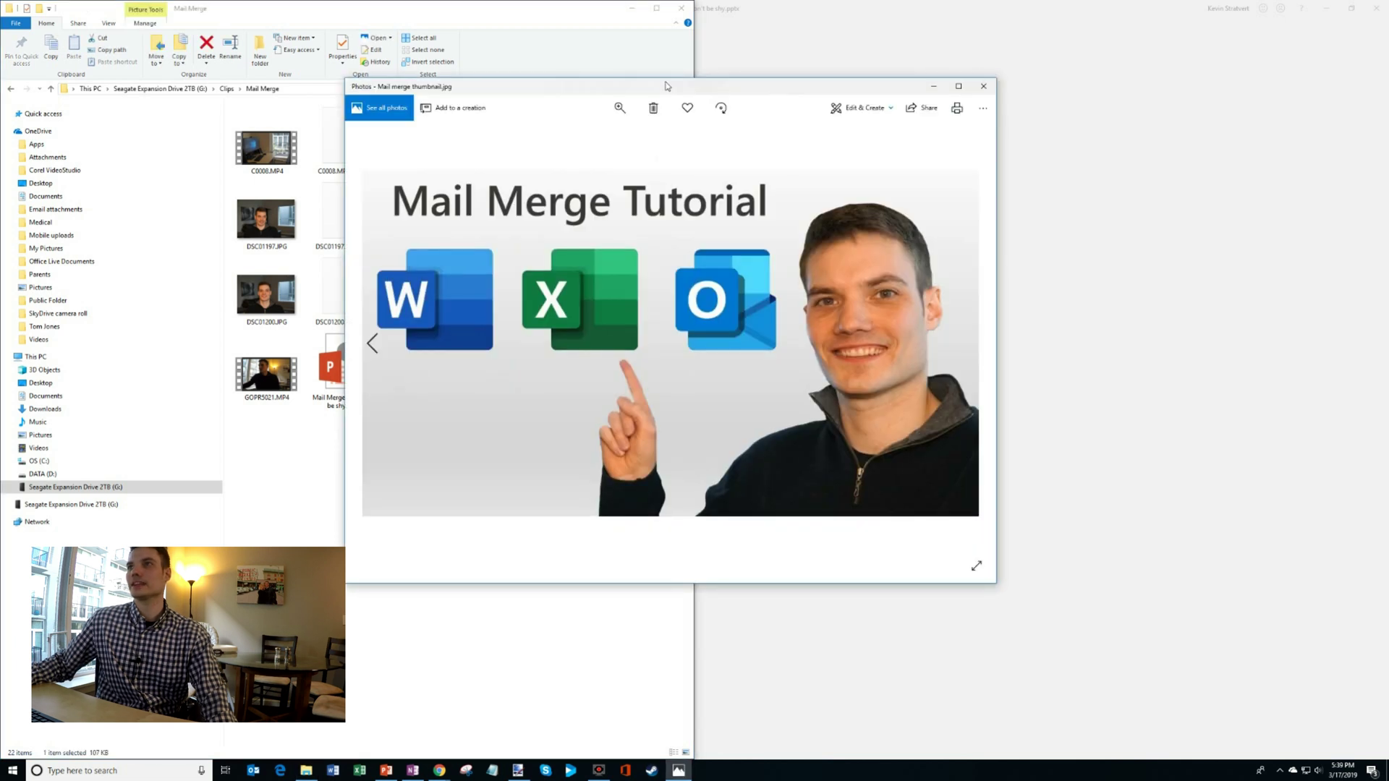
# - Move and enlarge the Photos window to inspect the thumbnail, close it, and leave Backstage
pyautogui.click(634, 9)
pyautogui.moveTo(780, 95); pyautogui.dragTo(589, 82)
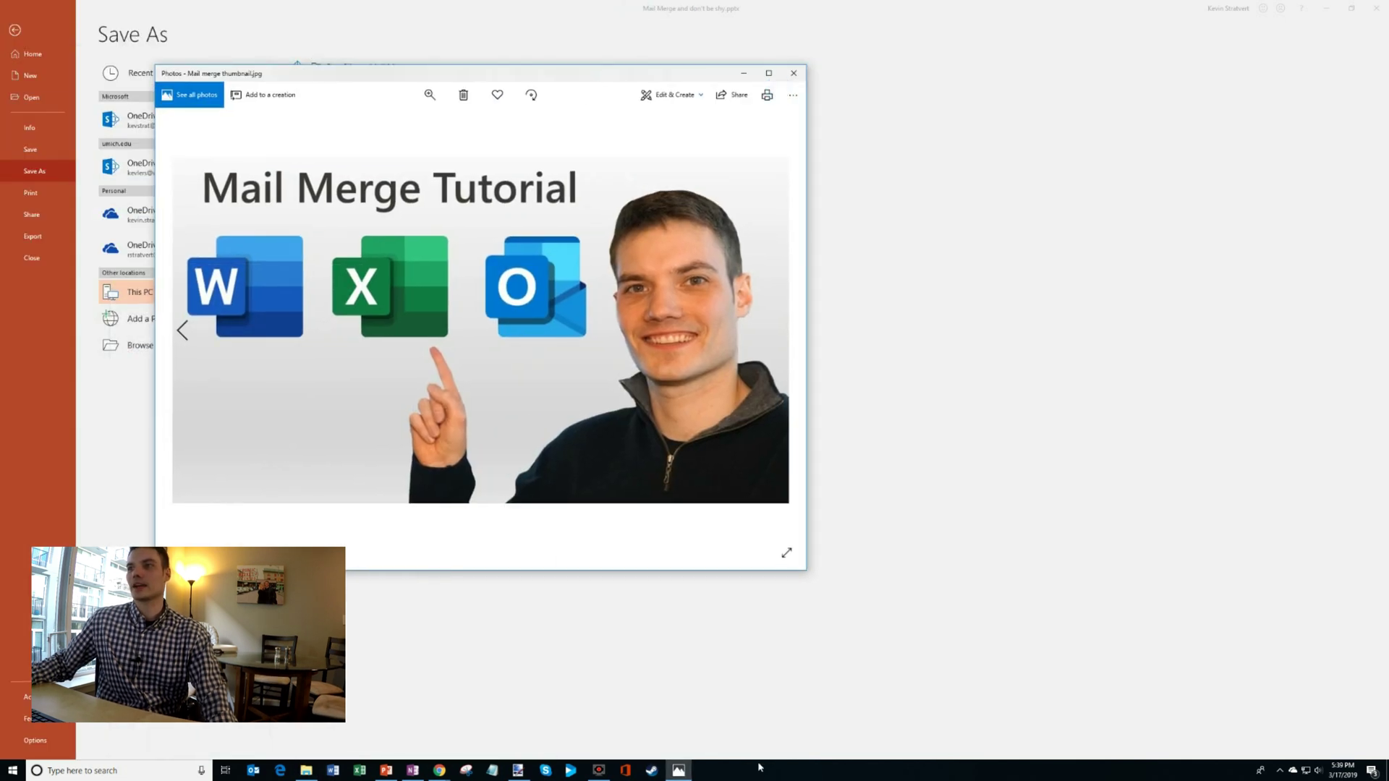
pyautogui.moveTo(804, 573); pyautogui.dragTo(1072, 693)
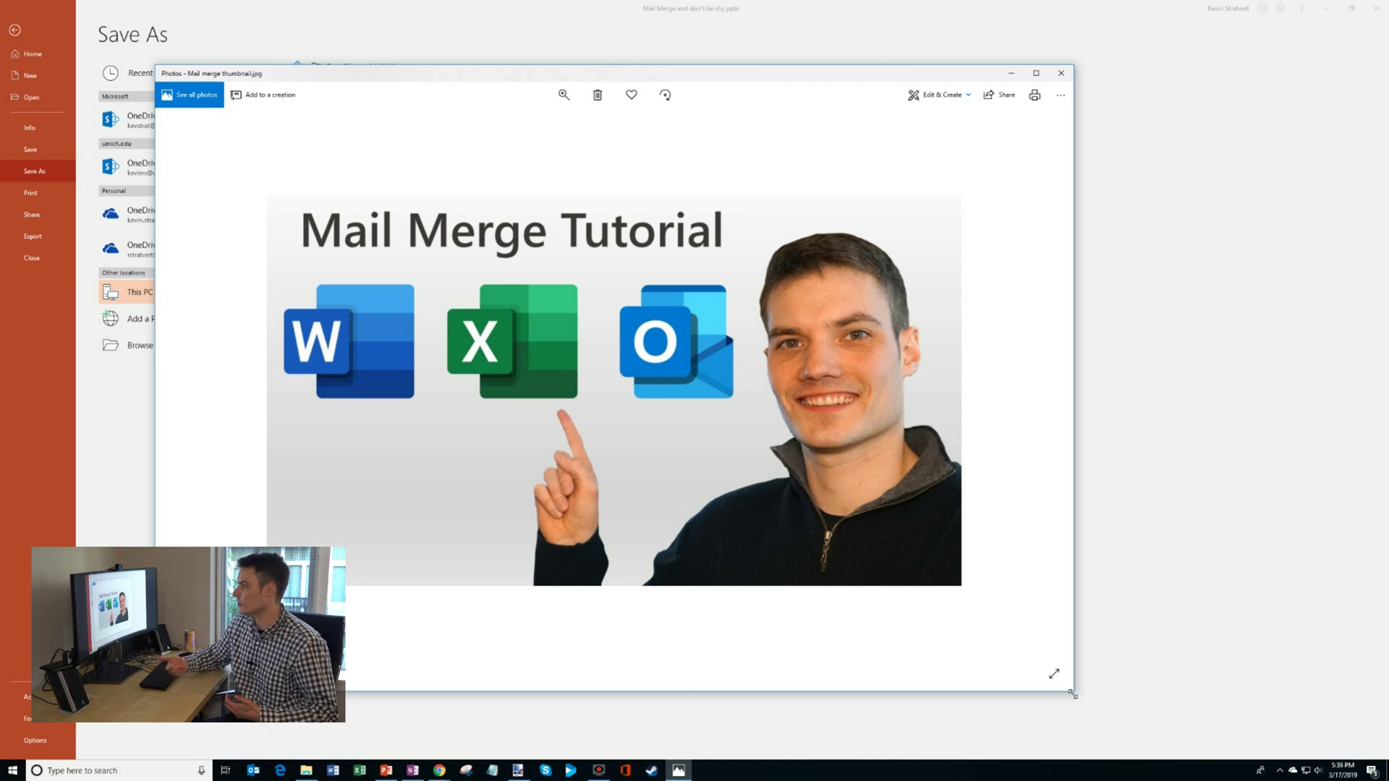
pyautogui.click(1061, 73)
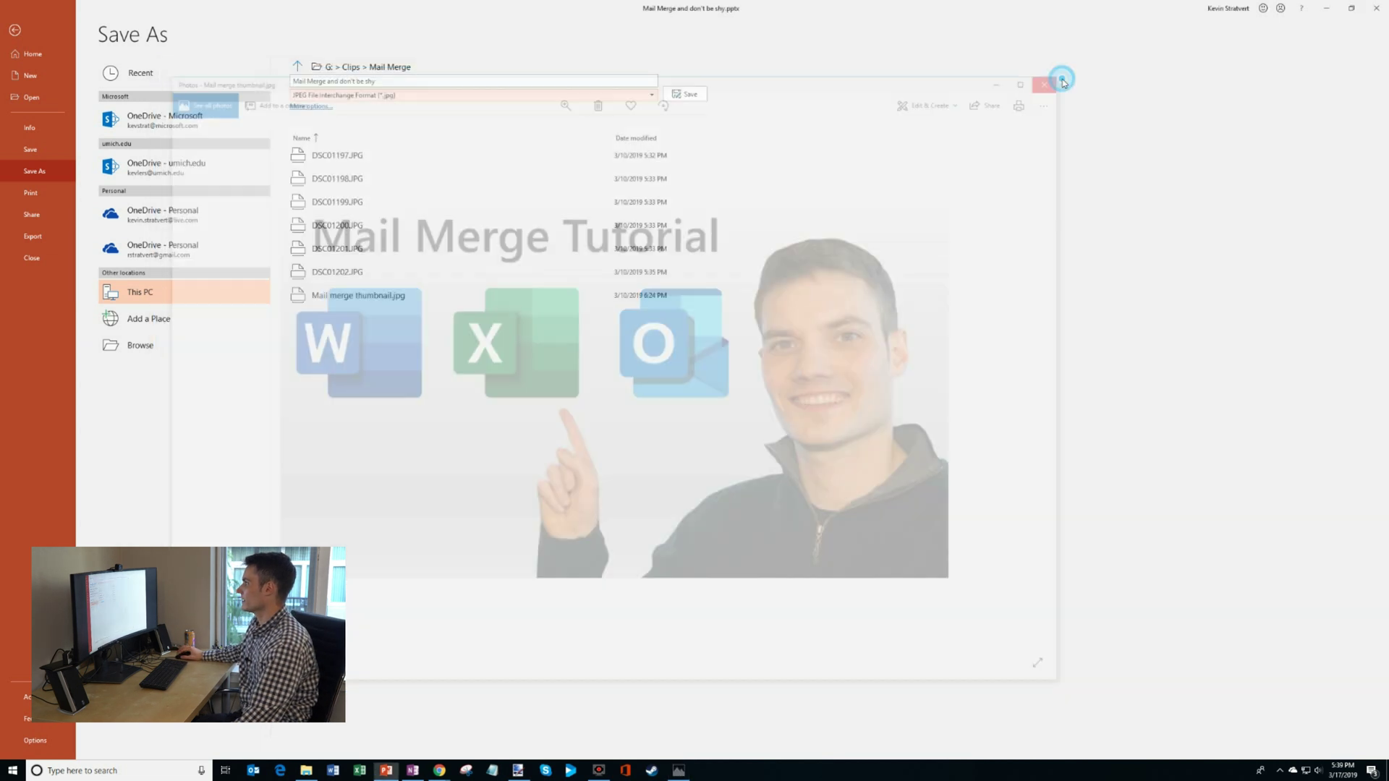
pyautogui.click(15, 29)
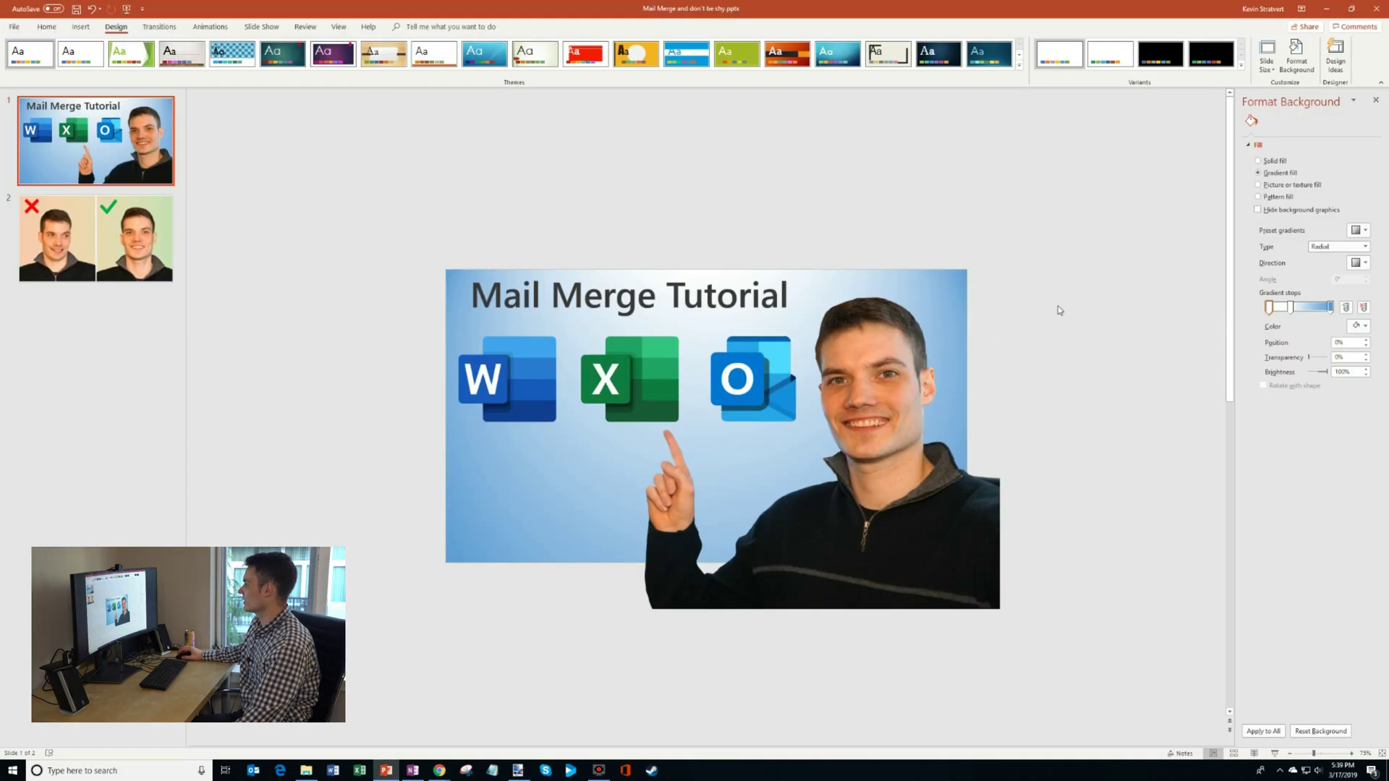
# - Open the Selection Pane from Home > Select and close Format Background
pyautogui.click(44, 27)
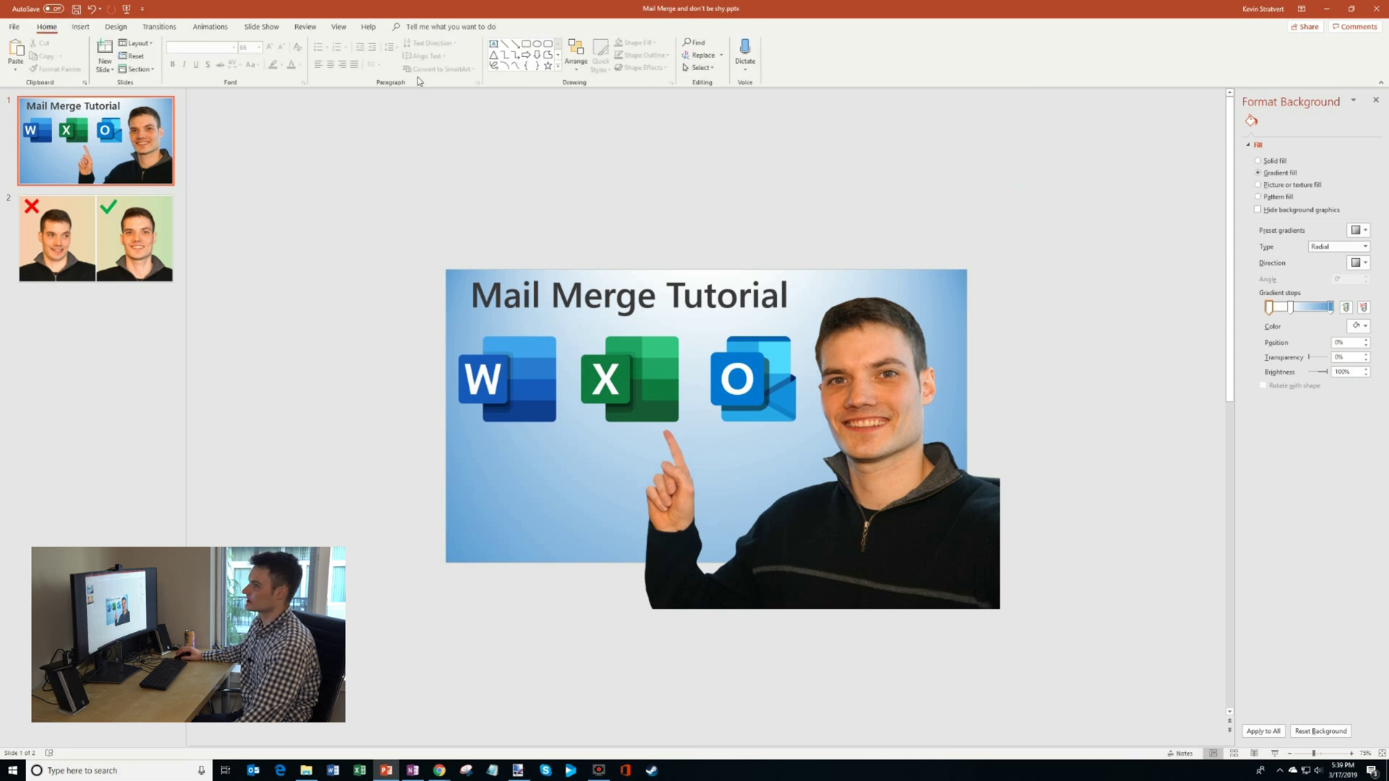
pyautogui.click(701, 67)
pyautogui.click(716, 109)
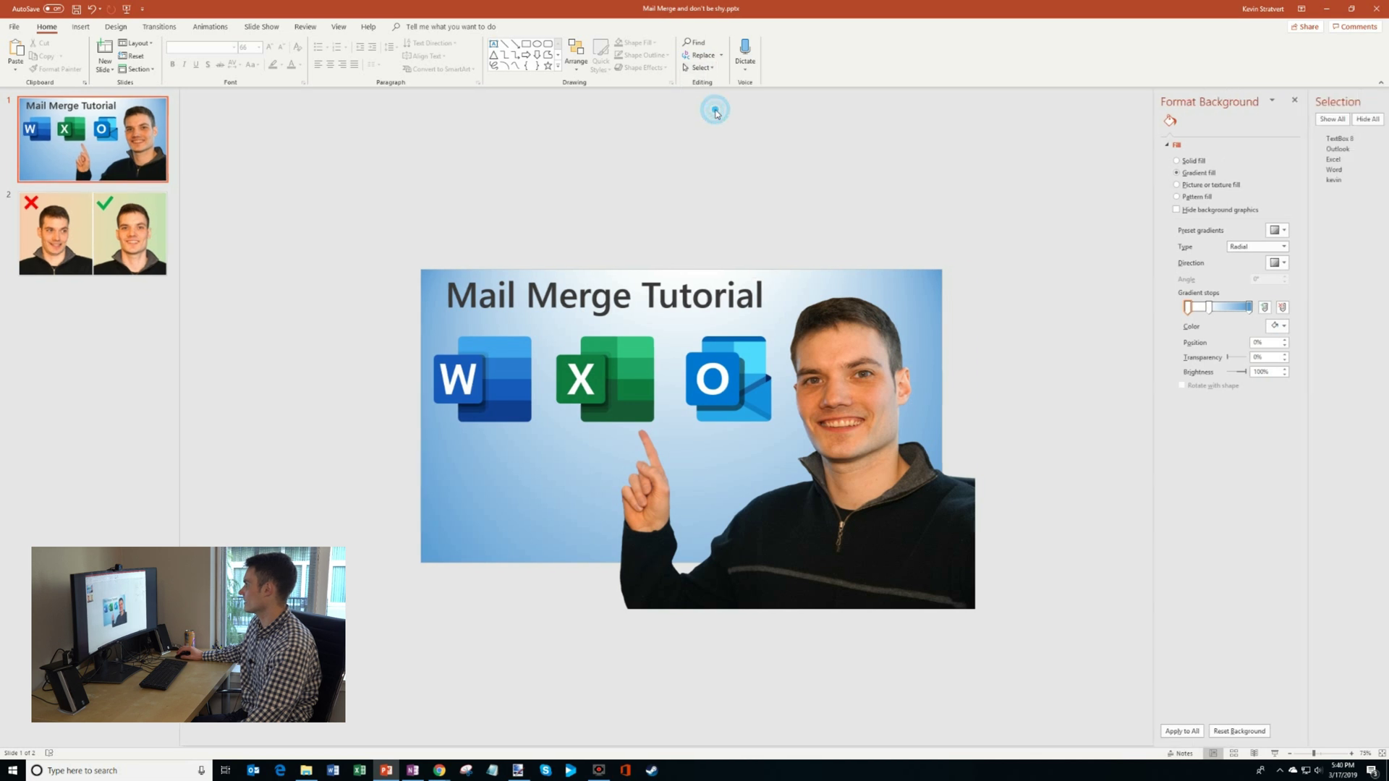
pyautogui.click(1239, 102)
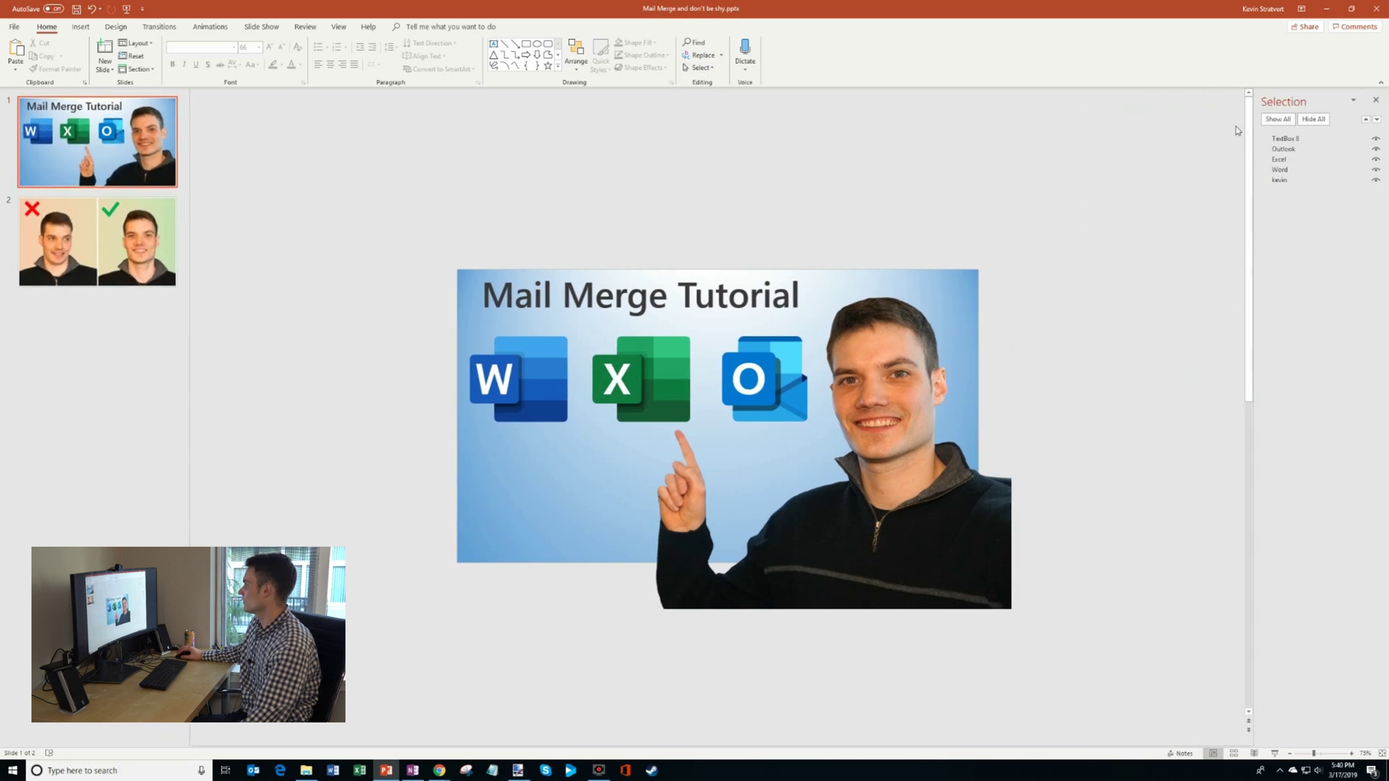
# - Hide the title, Outlook, Excel, Word and presenter objects, then show the logos and presenter again
pyautogui.click(1376, 141)
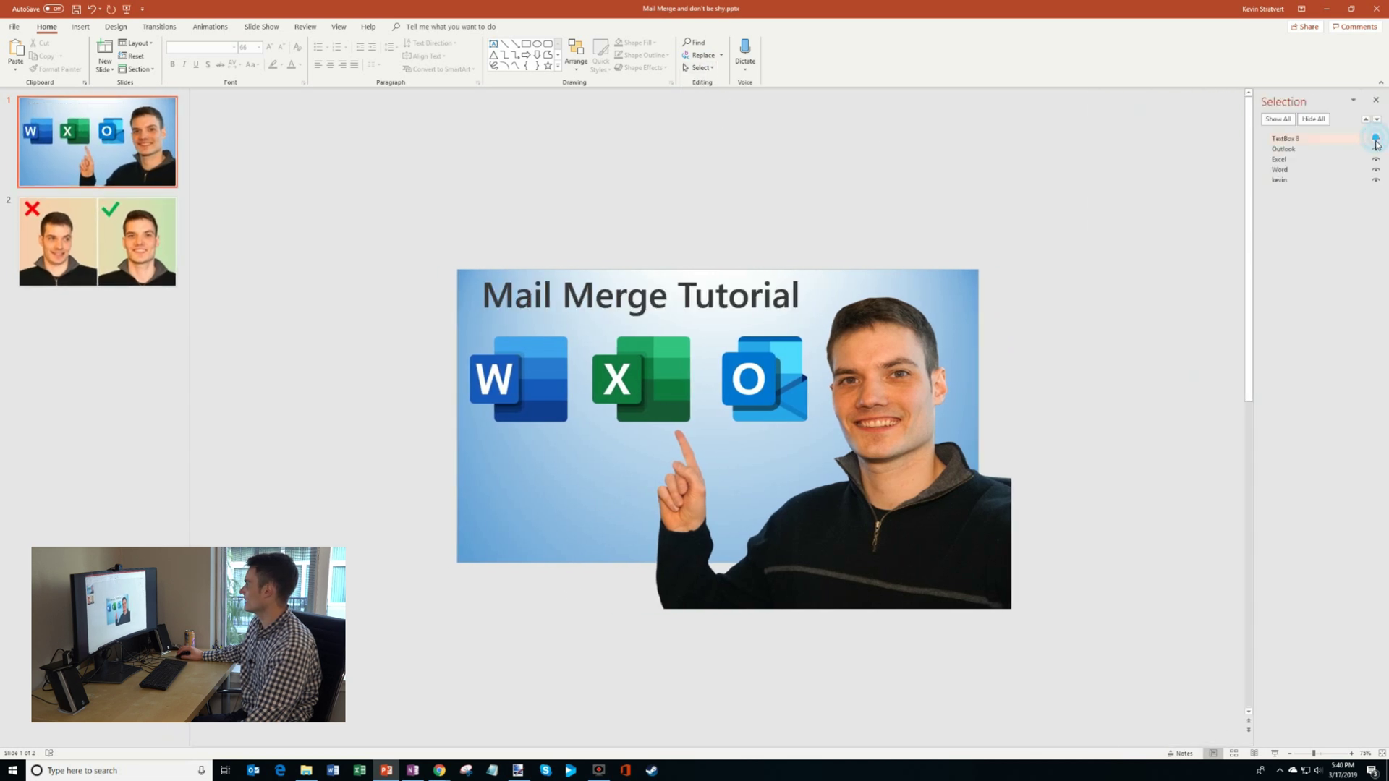
pyautogui.click(1376, 149)
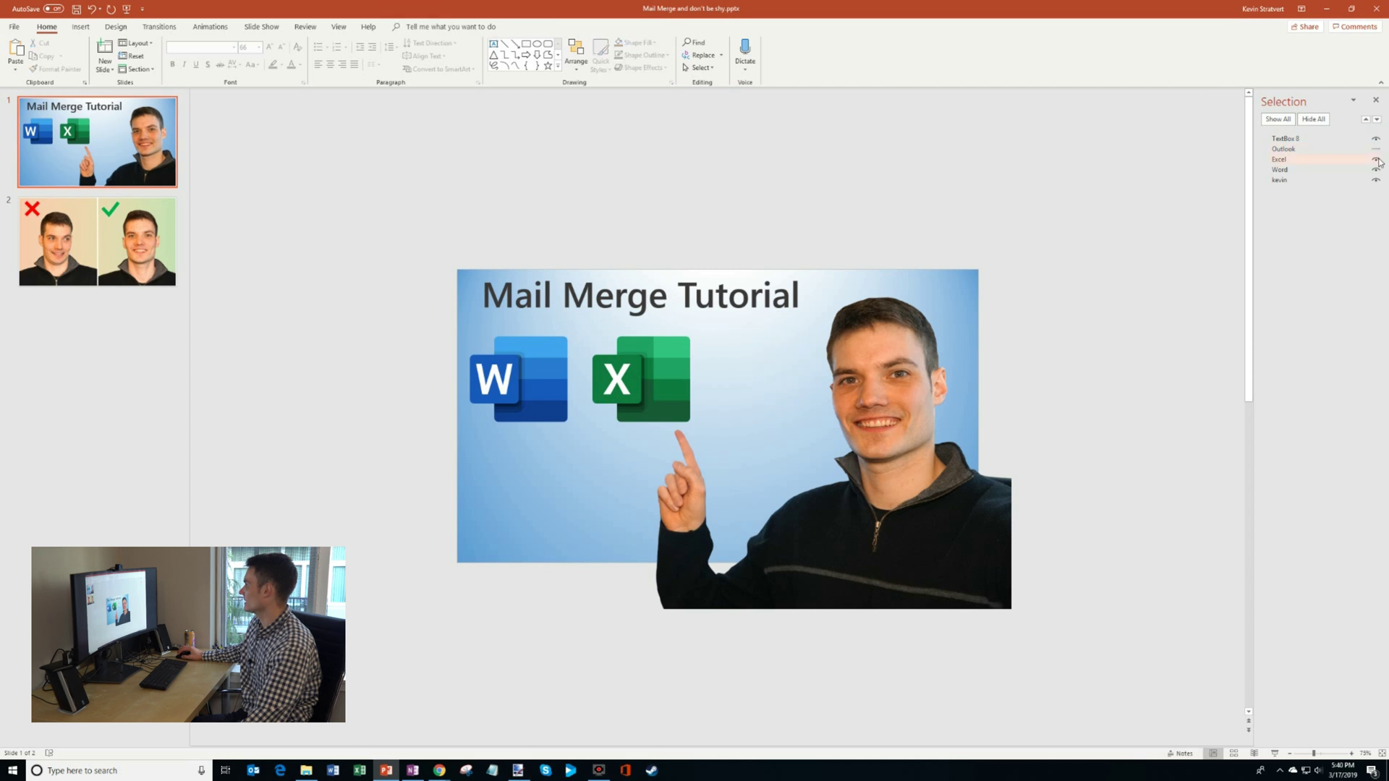
pyautogui.click(1376, 159)
pyautogui.click(1376, 169)
pyautogui.click(1376, 181)
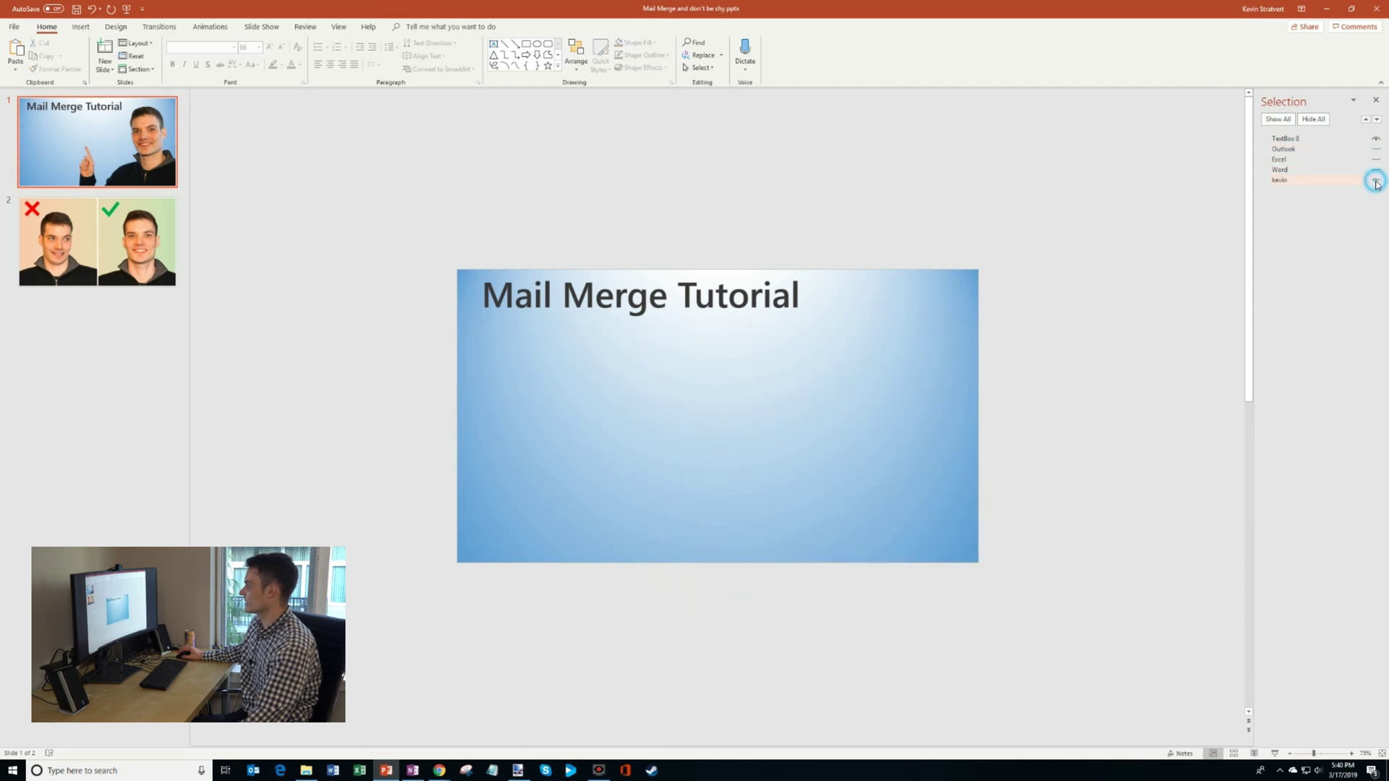
pyautogui.click(1376, 181)
pyautogui.click(1376, 169)
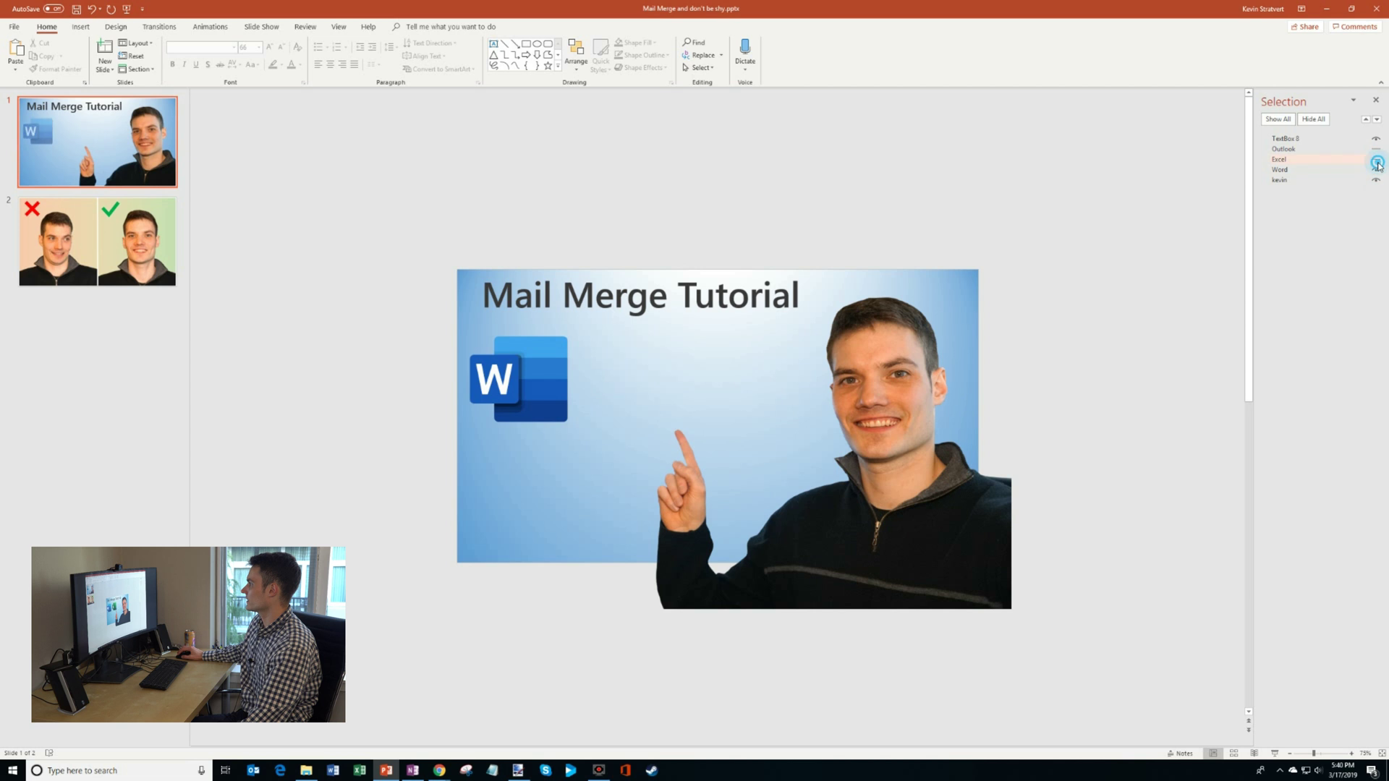
pyautogui.click(1376, 159)
pyautogui.click(1377, 149)
# - Nudge the presenter photo right and back left to its original position, then deselect it
pyautogui.click(1323, 180)
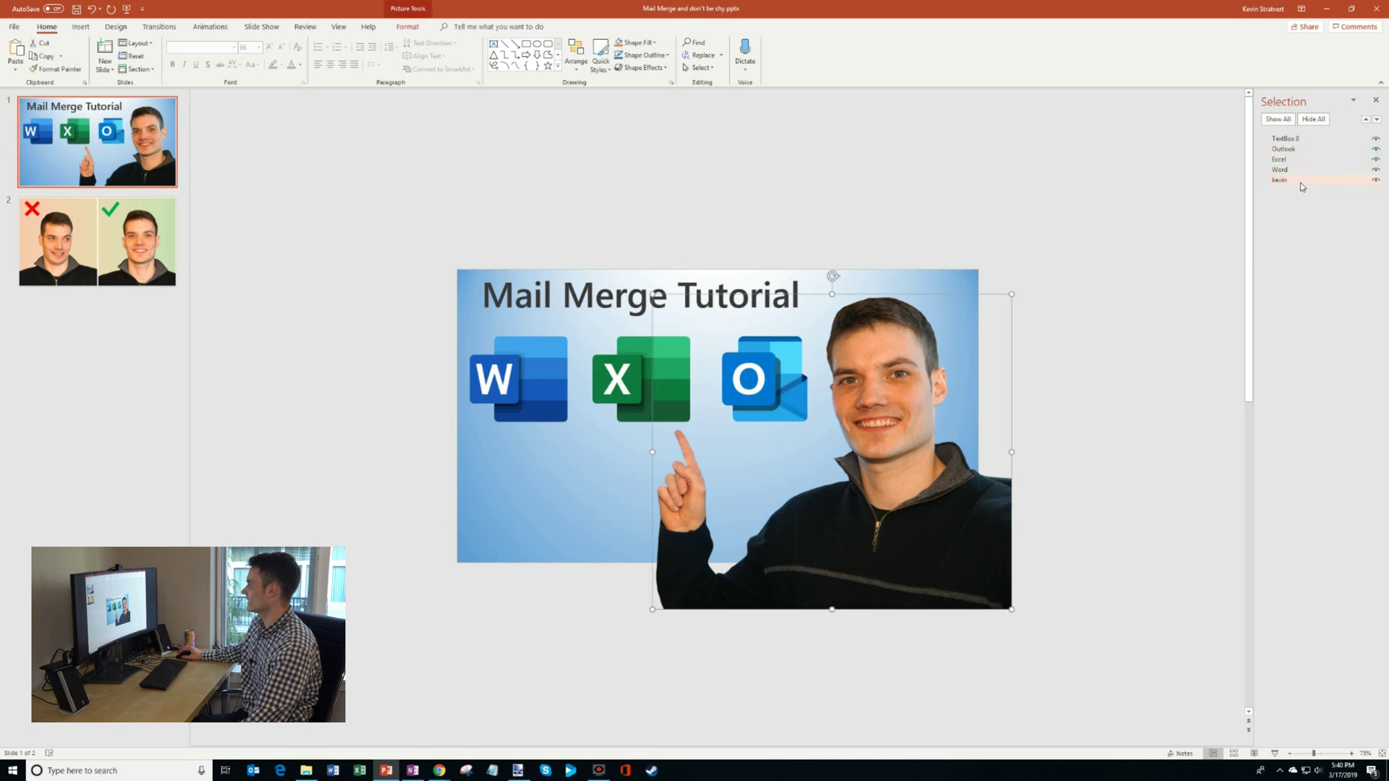
pyautogui.press('Right')
pyautogui.press('Right')
pyautogui.press('Right')
pyautogui.press('Right')
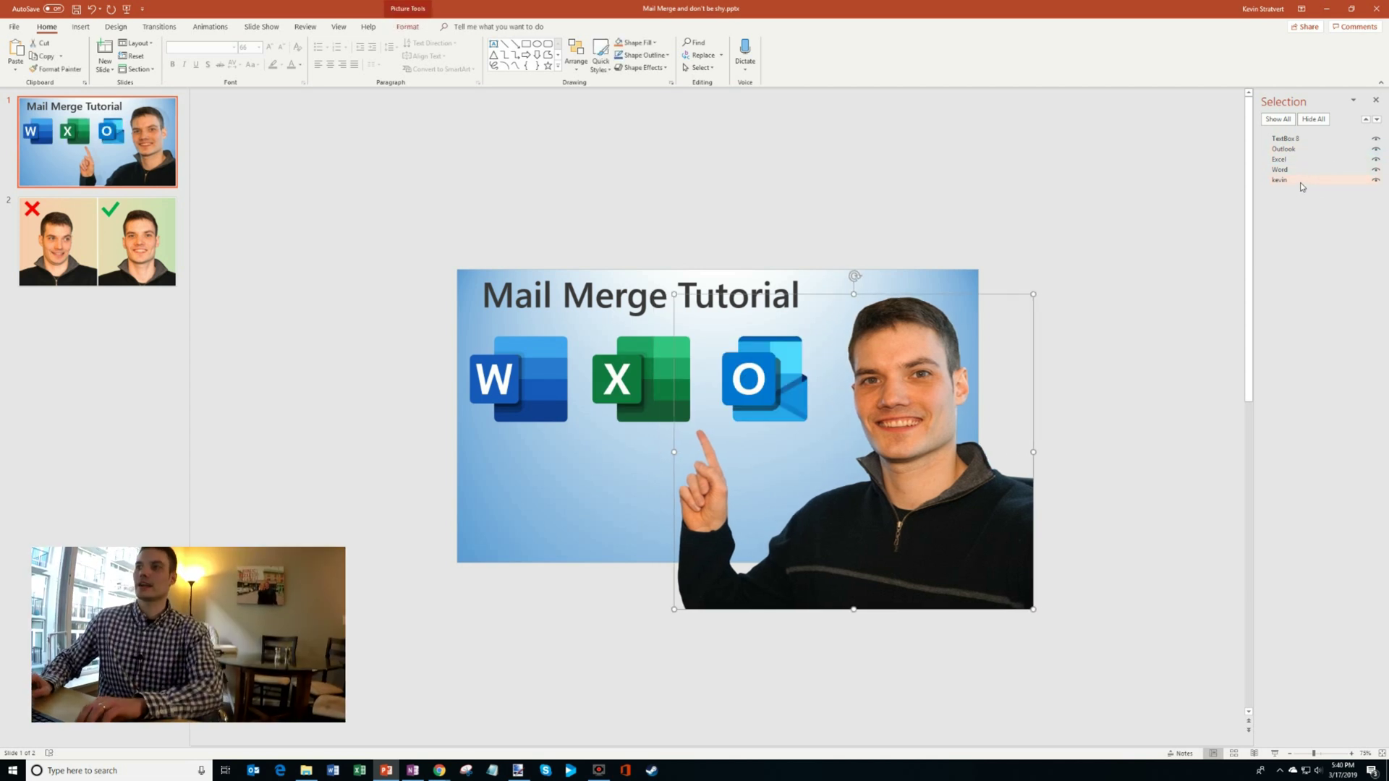
pyautogui.press('Left')
pyautogui.press('Left')
pyautogui.press('Left')
pyautogui.press('Left')
pyautogui.click(1107, 260)
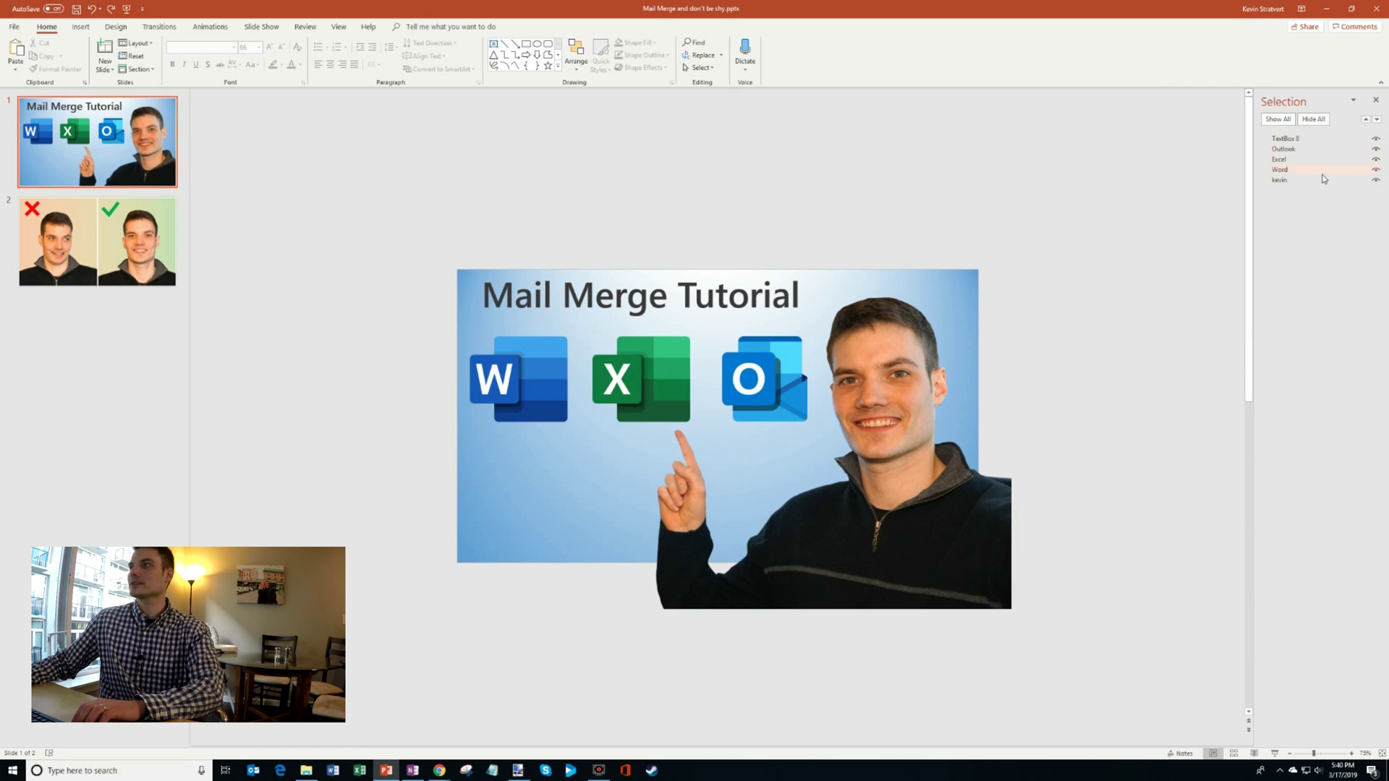
# - Rename the title text box to 'Thumbnail Title' in the Selection Pane
pyautogui.click(1293, 139)
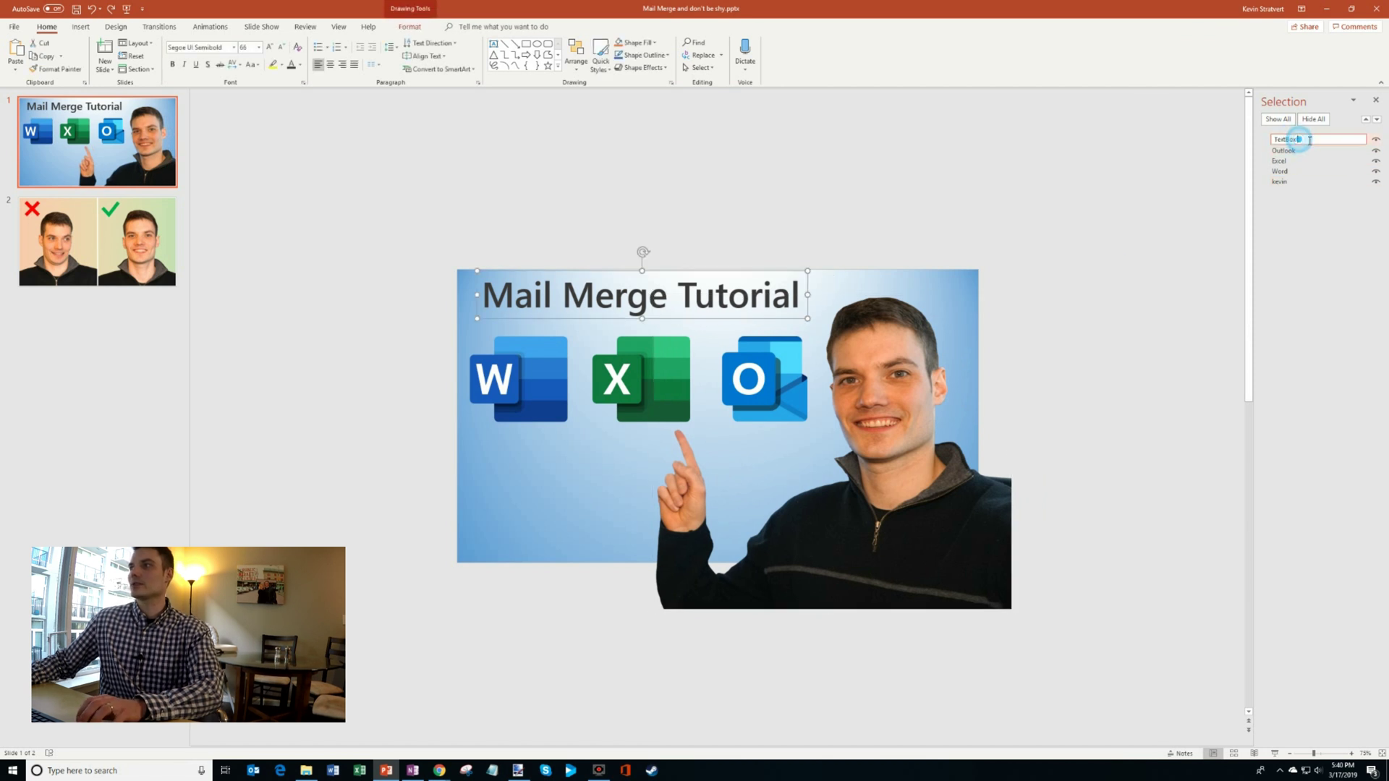
pyautogui.write('Title')
pyautogui.press('Home')
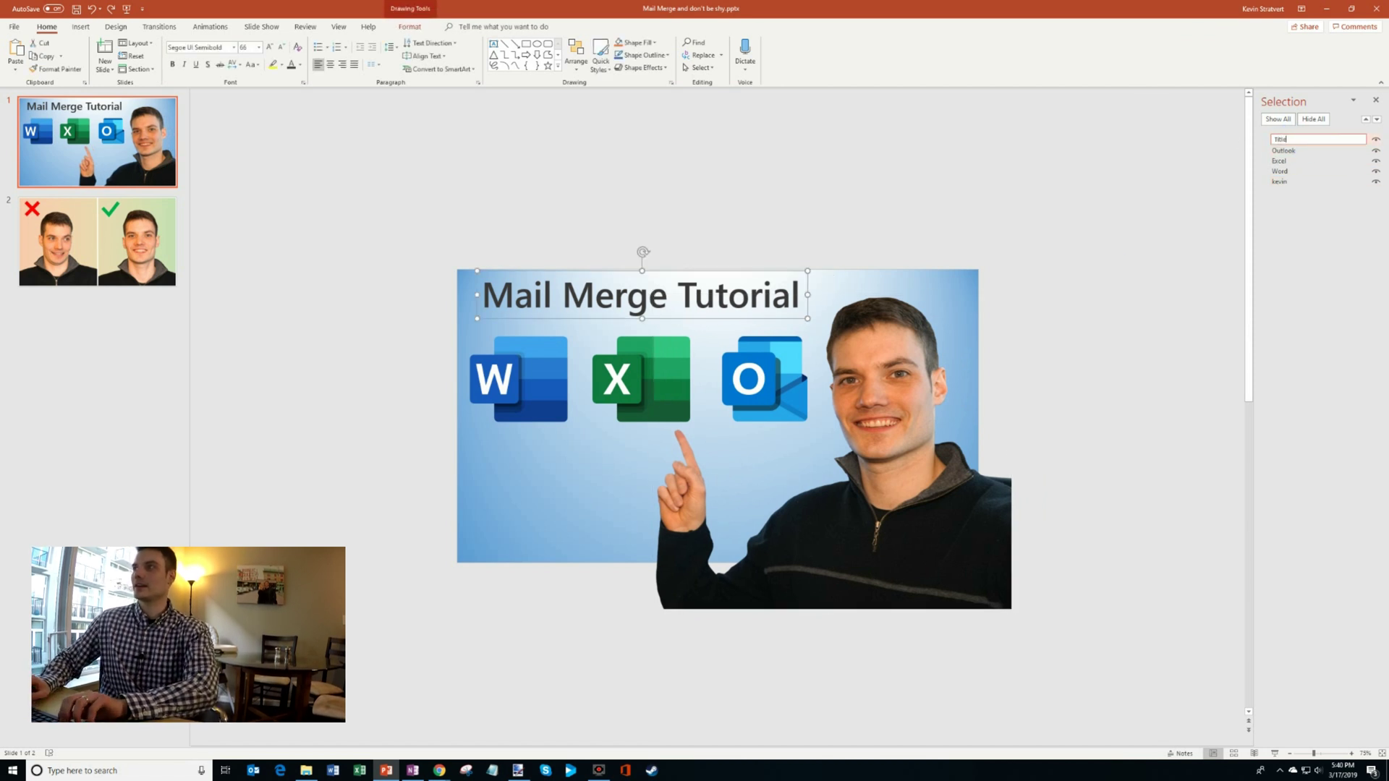
pyautogui.write('Thumbnail')
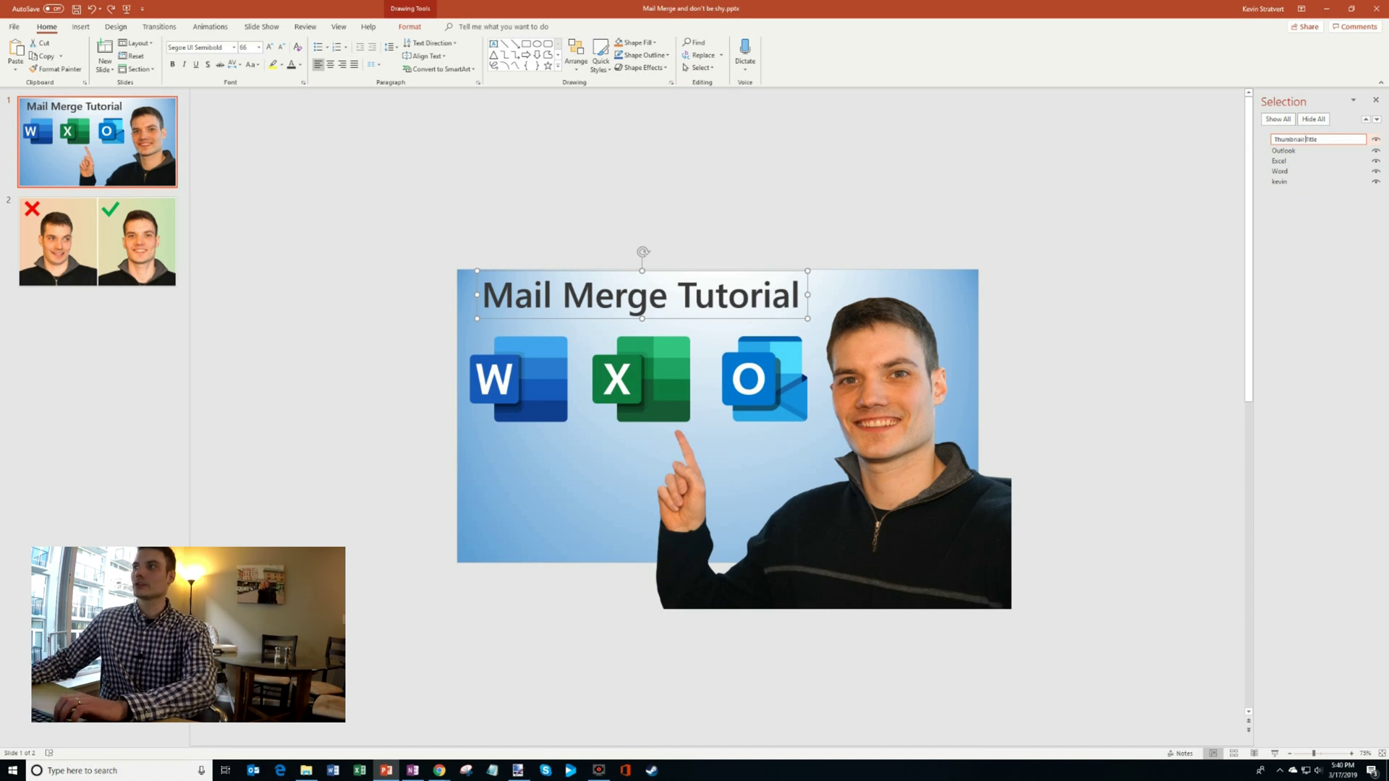
pyautogui.click(1117, 214)
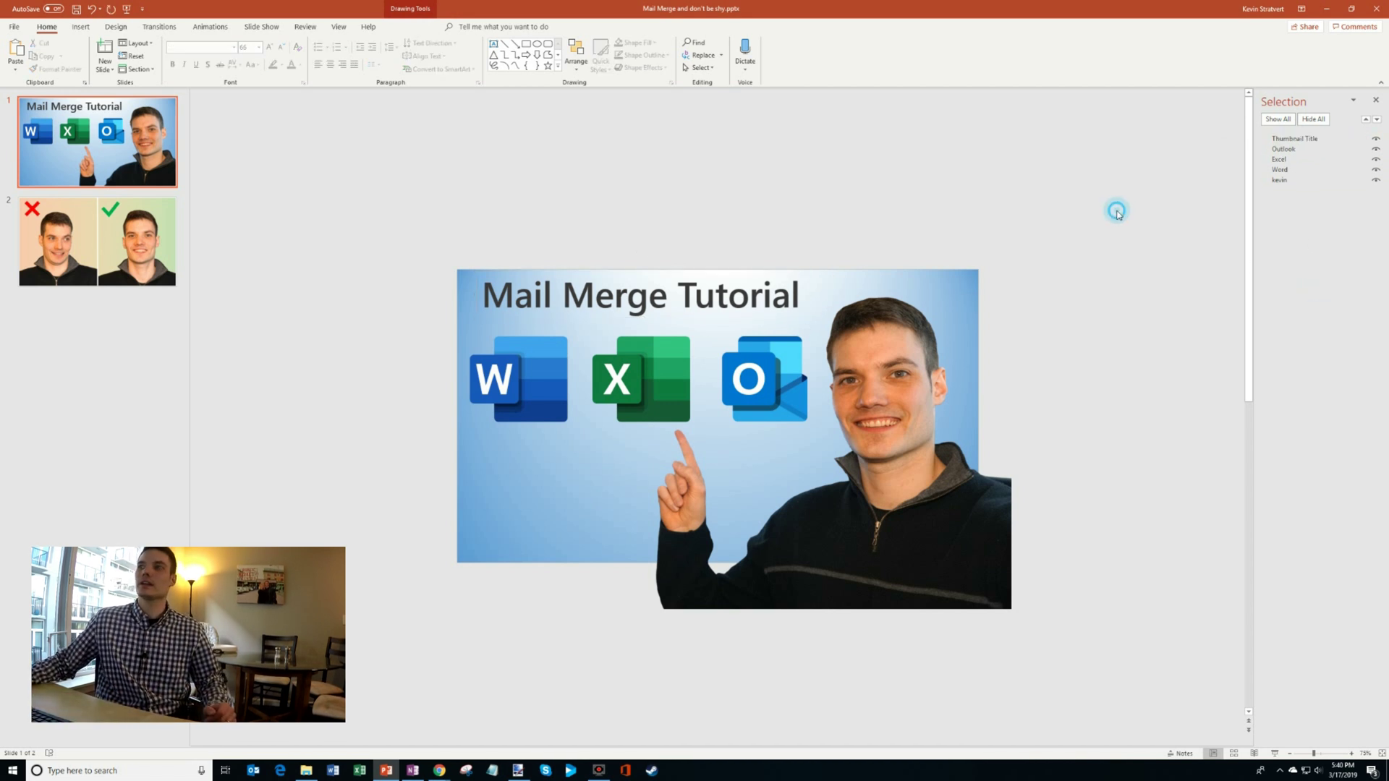